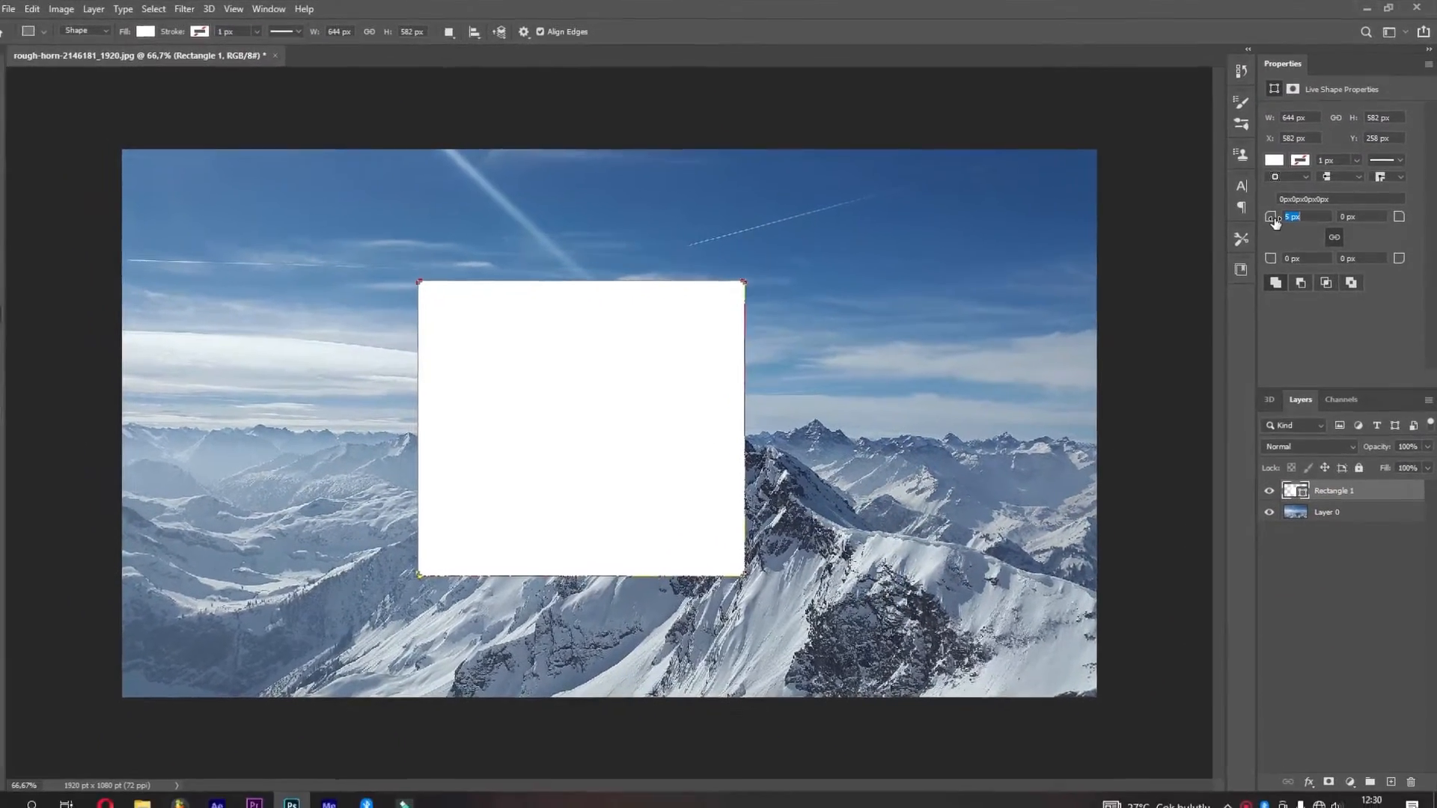
Round all four corners of the white rectangle to 8 px and resize it to 590 by 597 px.
left_click_drag(1266, 231, 1268, 231)
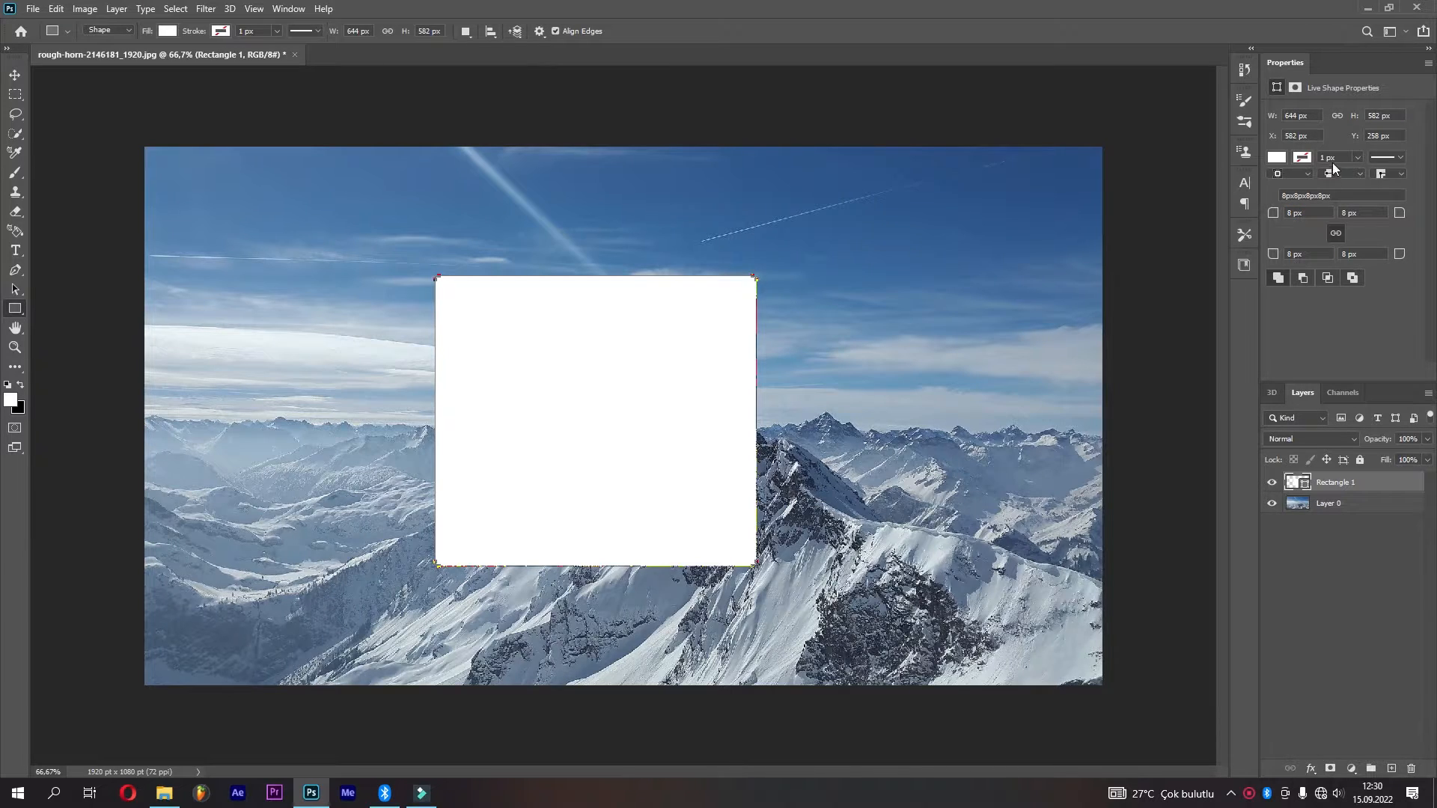
left_click_drag(1355, 119, 1385, 116)
left_click_drag(1275, 119, 1231, 127)
Duplicate the mountain photo layer, place the copy above the rectangle and clip it to the rectangle.
left_click(1329, 483)
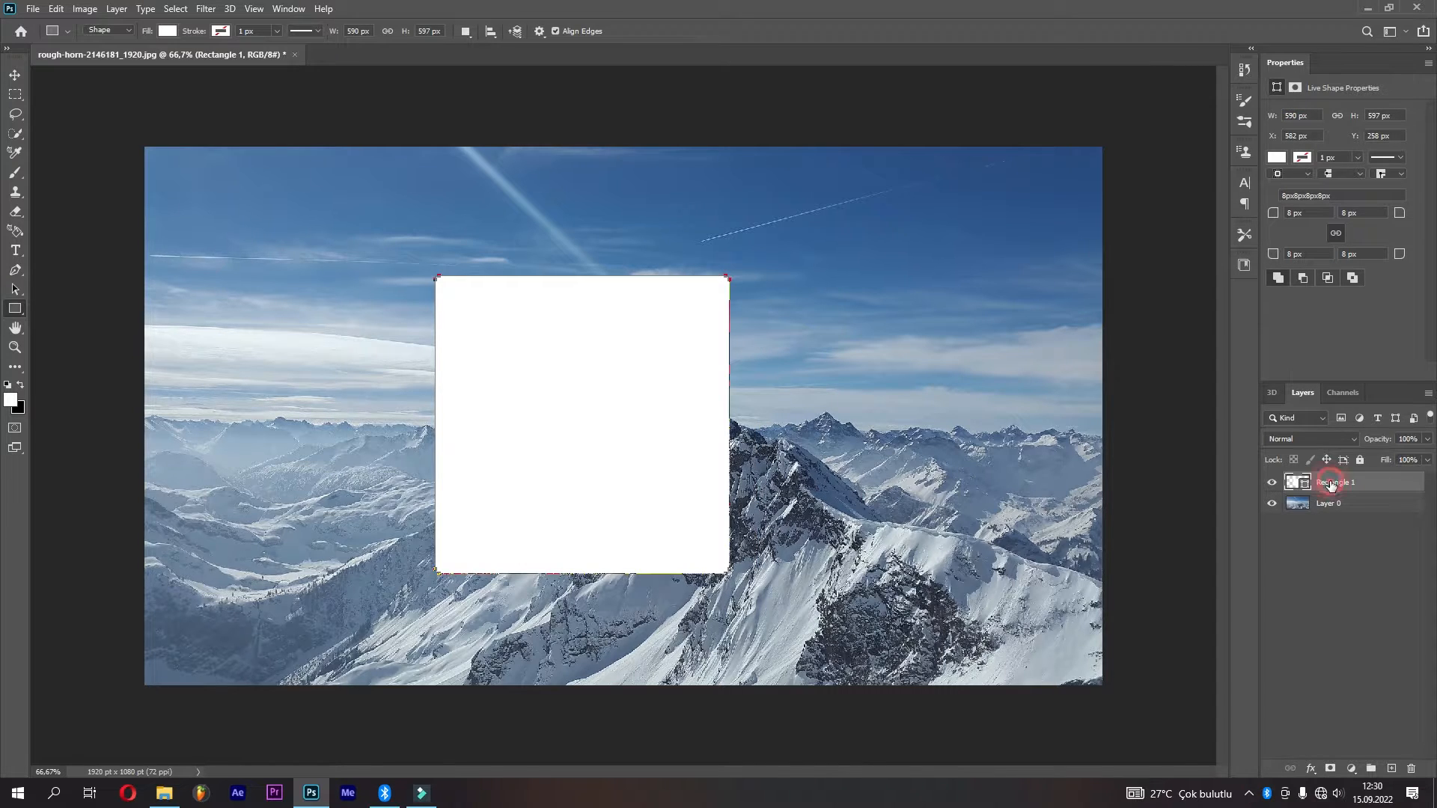
left_click(1324, 505)
left_click_drag(1324, 505, 1394, 768)
left_click_drag(1329, 504, 1339, 484)
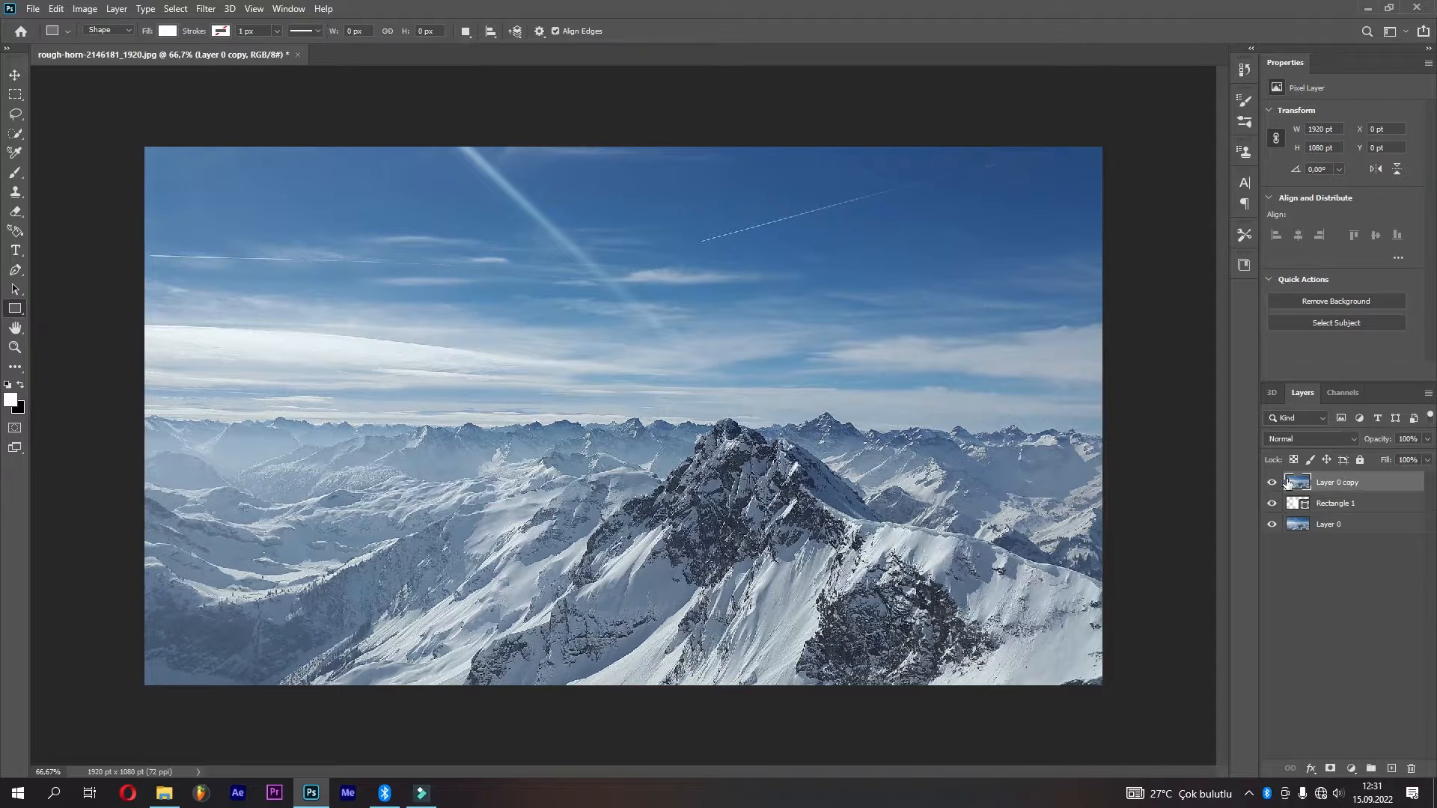
right_click(1351, 484)
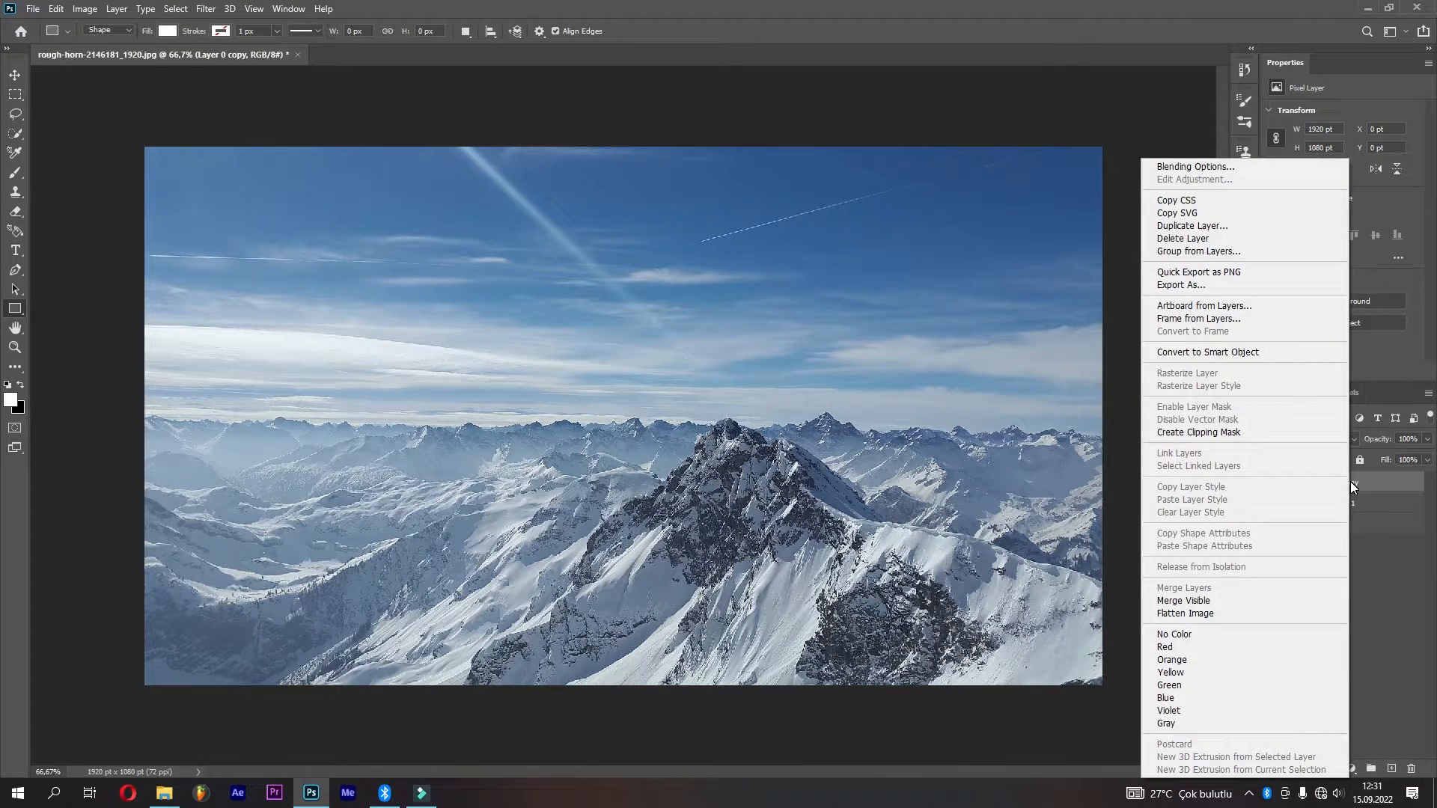
left_click(1204, 434)
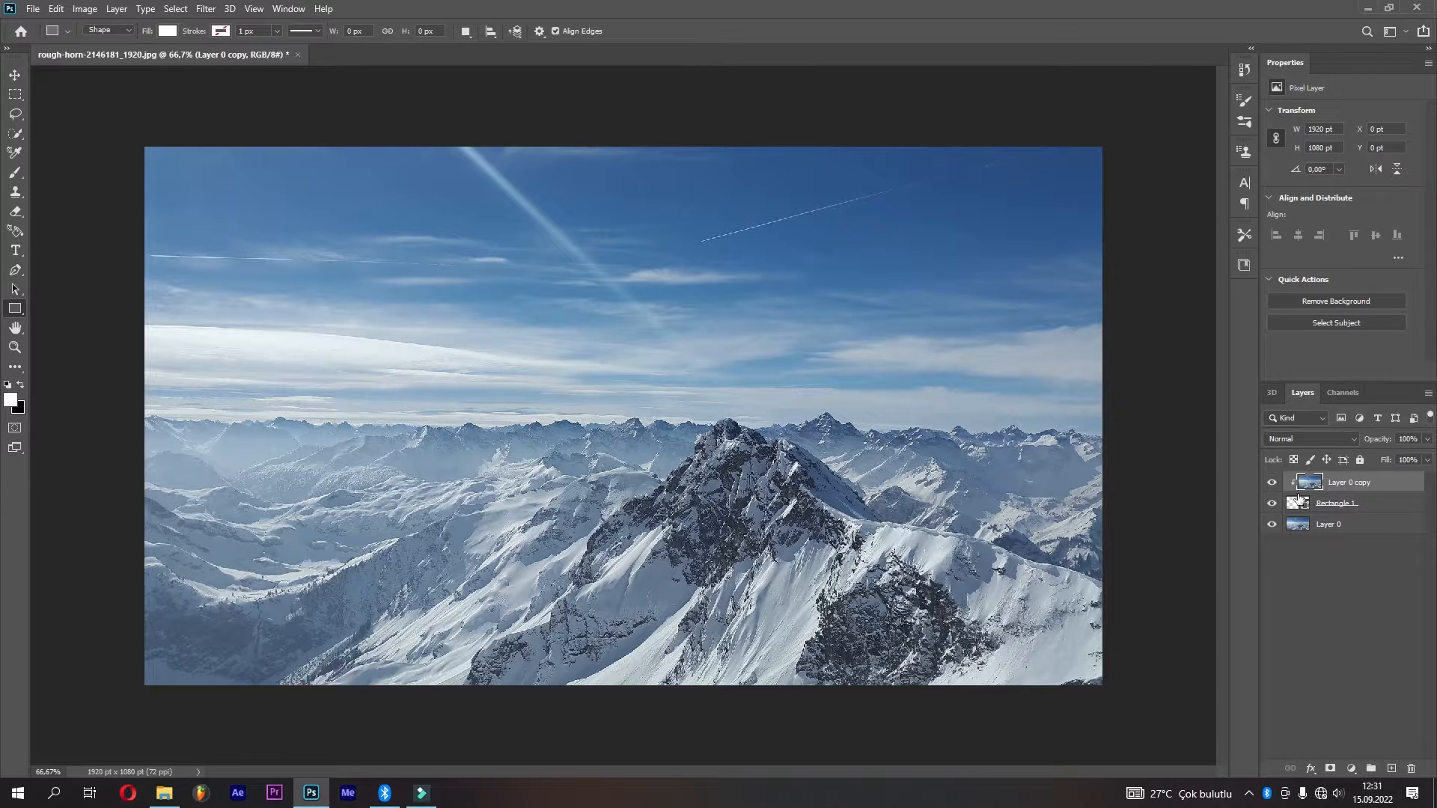
Open the blending options of the Rectangle 1 layer and enable an Inner Shadow.
left_click(1301, 506)
right_click(1336, 503)
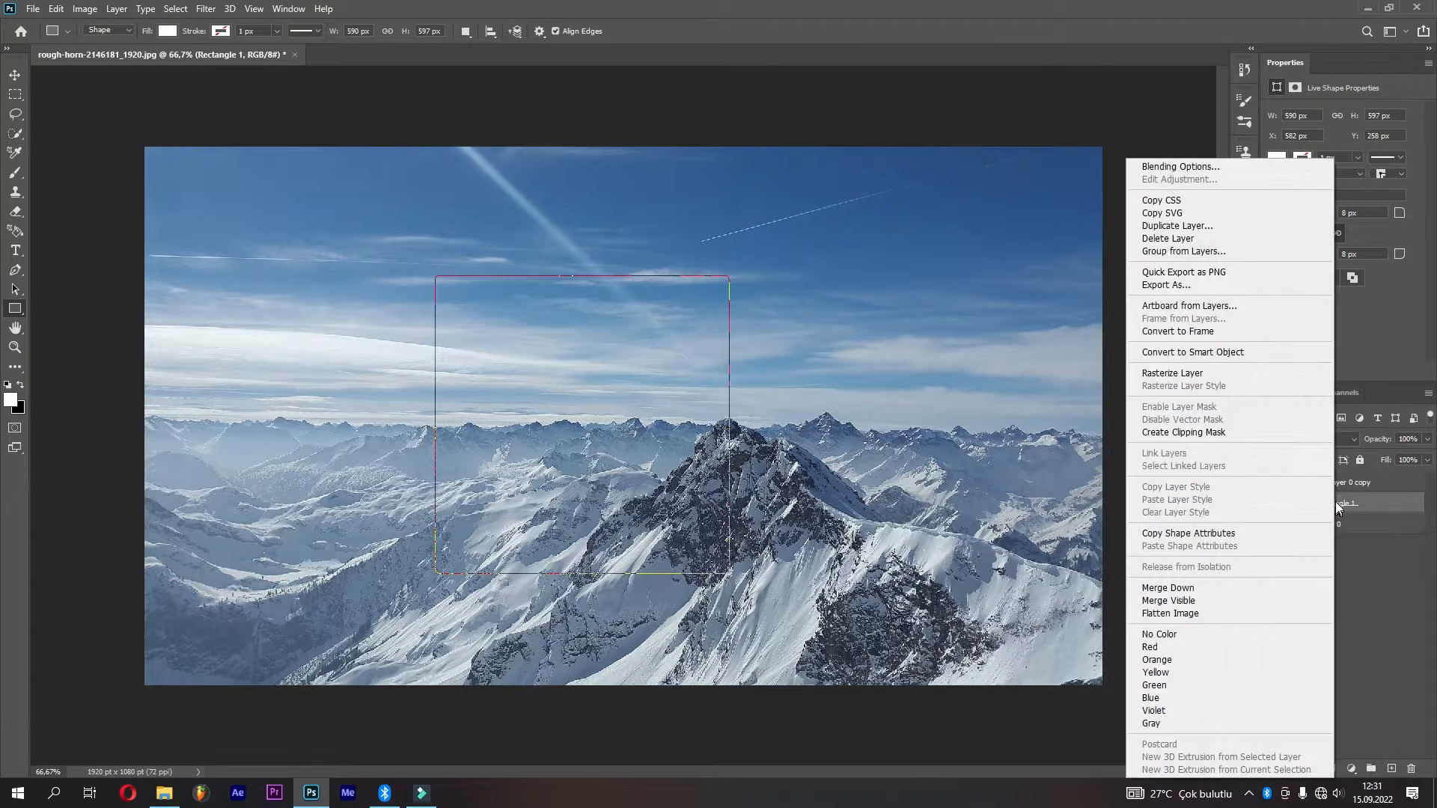
left_click(1211, 169)
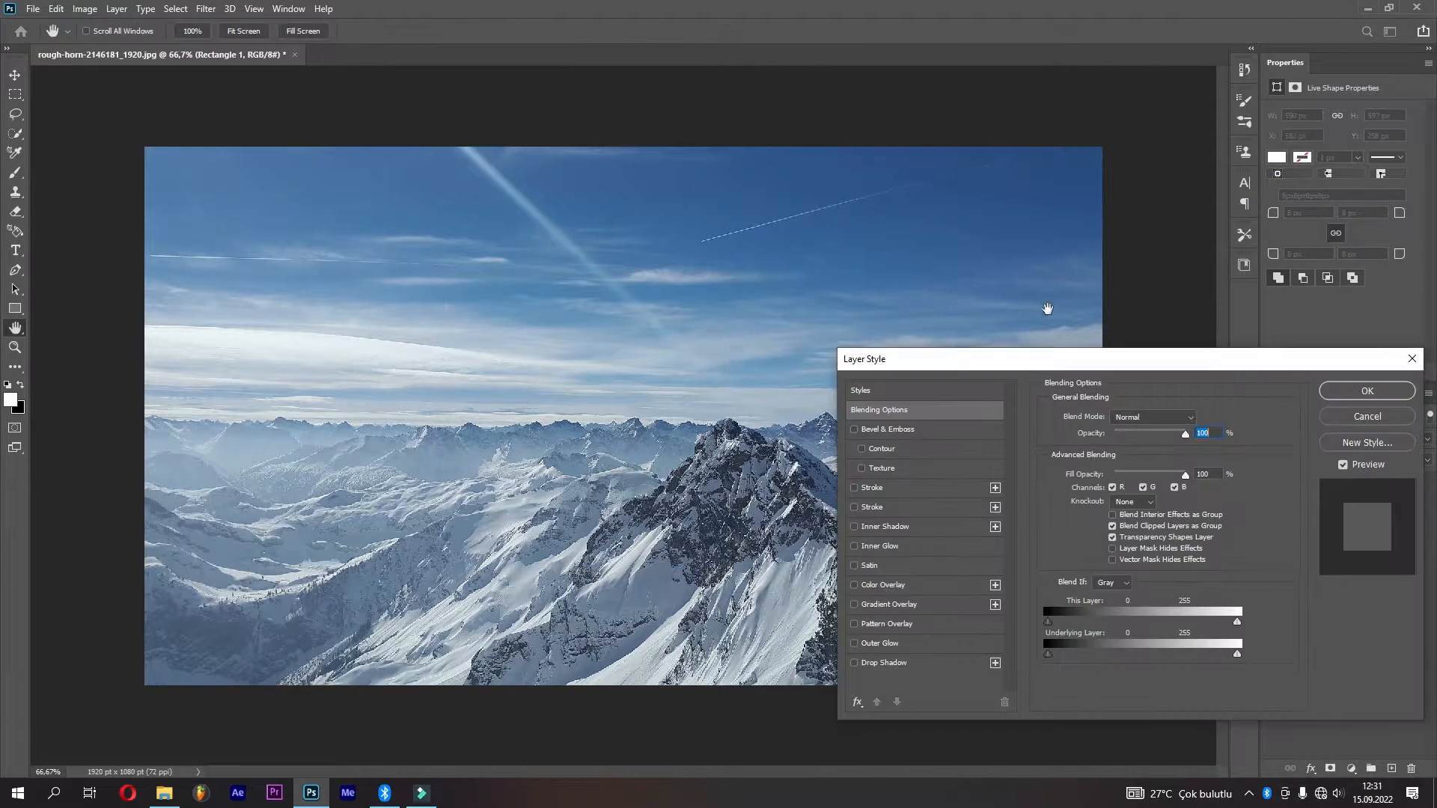
left_click_drag(1057, 363, 1052, 271)
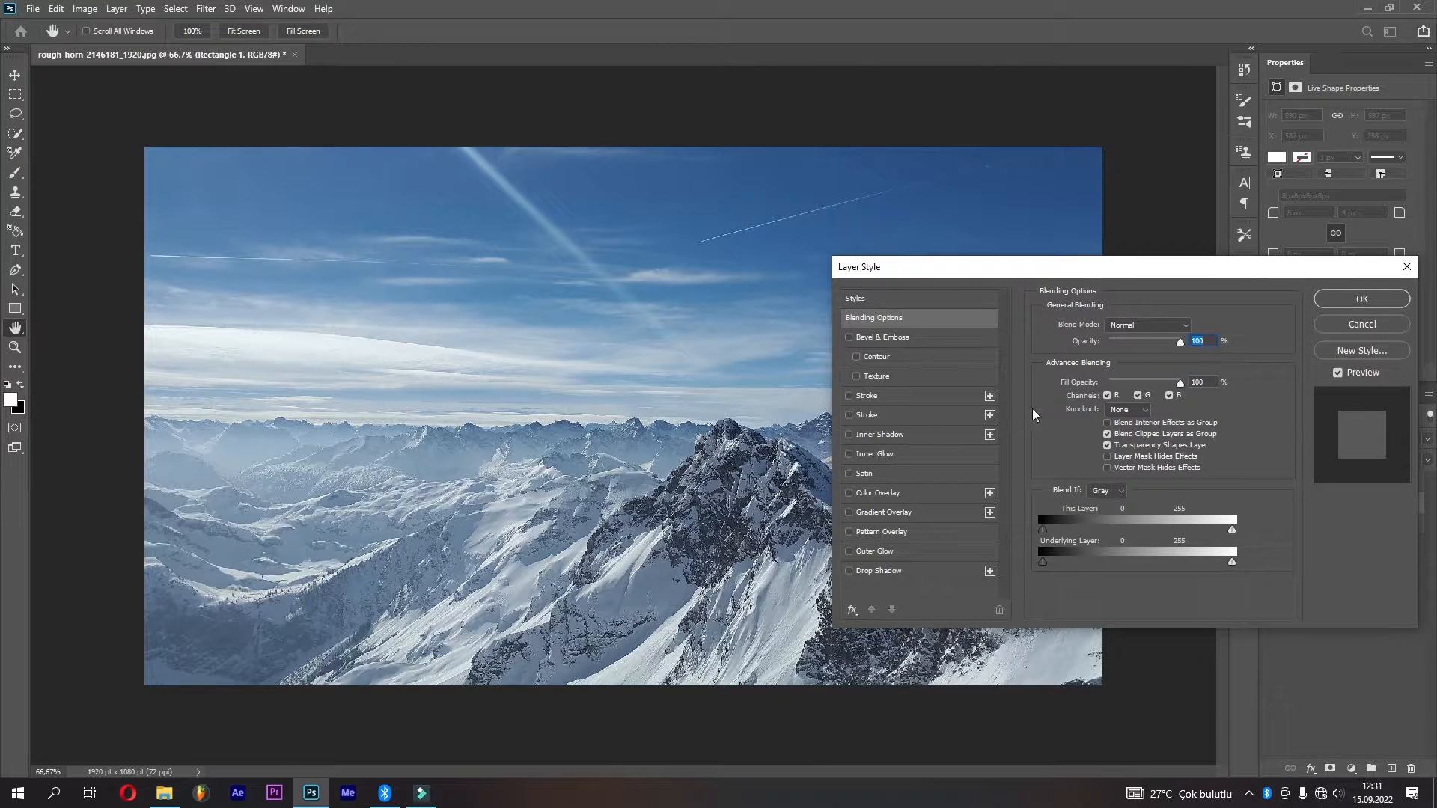
left_click(930, 437)
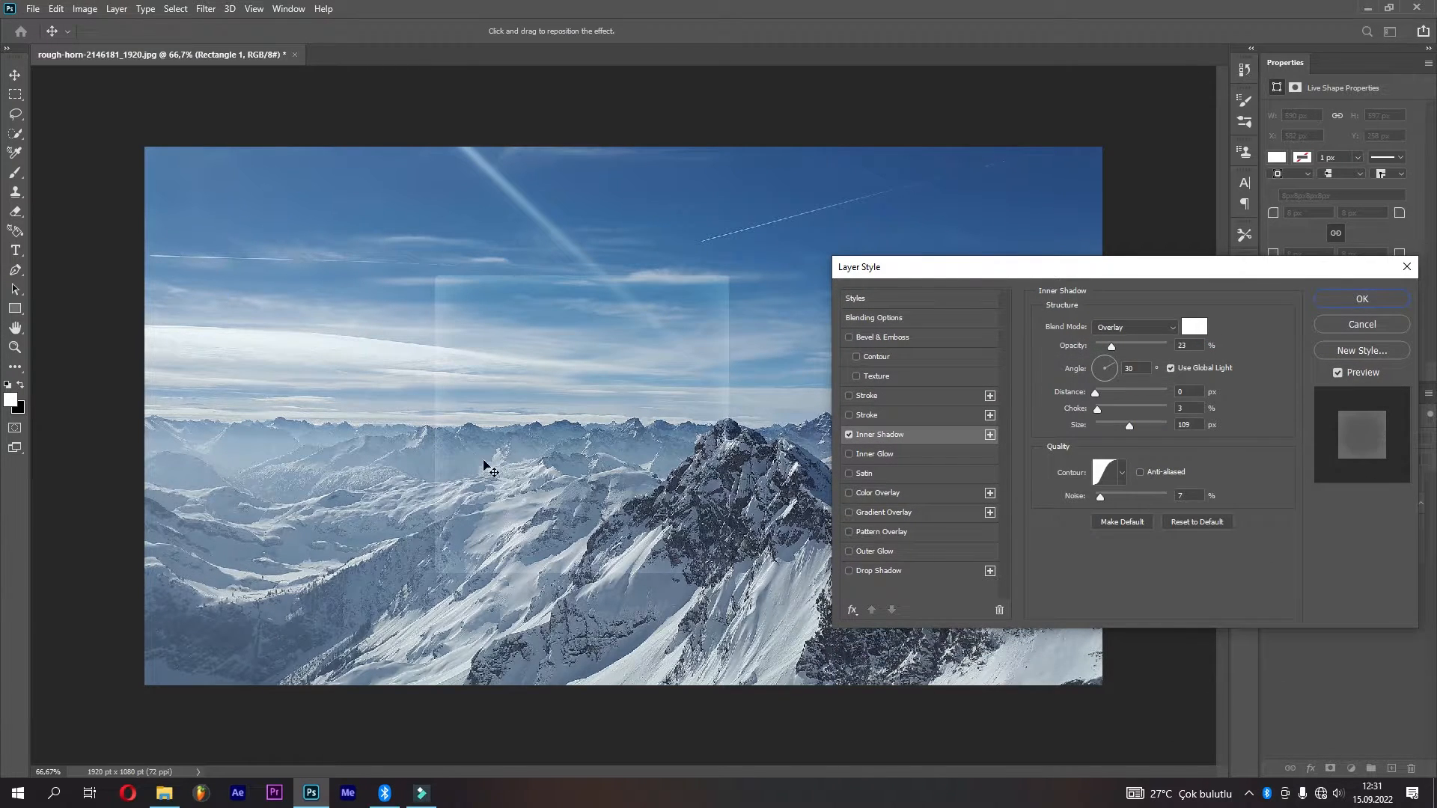
Add a Stroke effect to the rectangle and set its colour to white, ffffff.
left_click(885, 398)
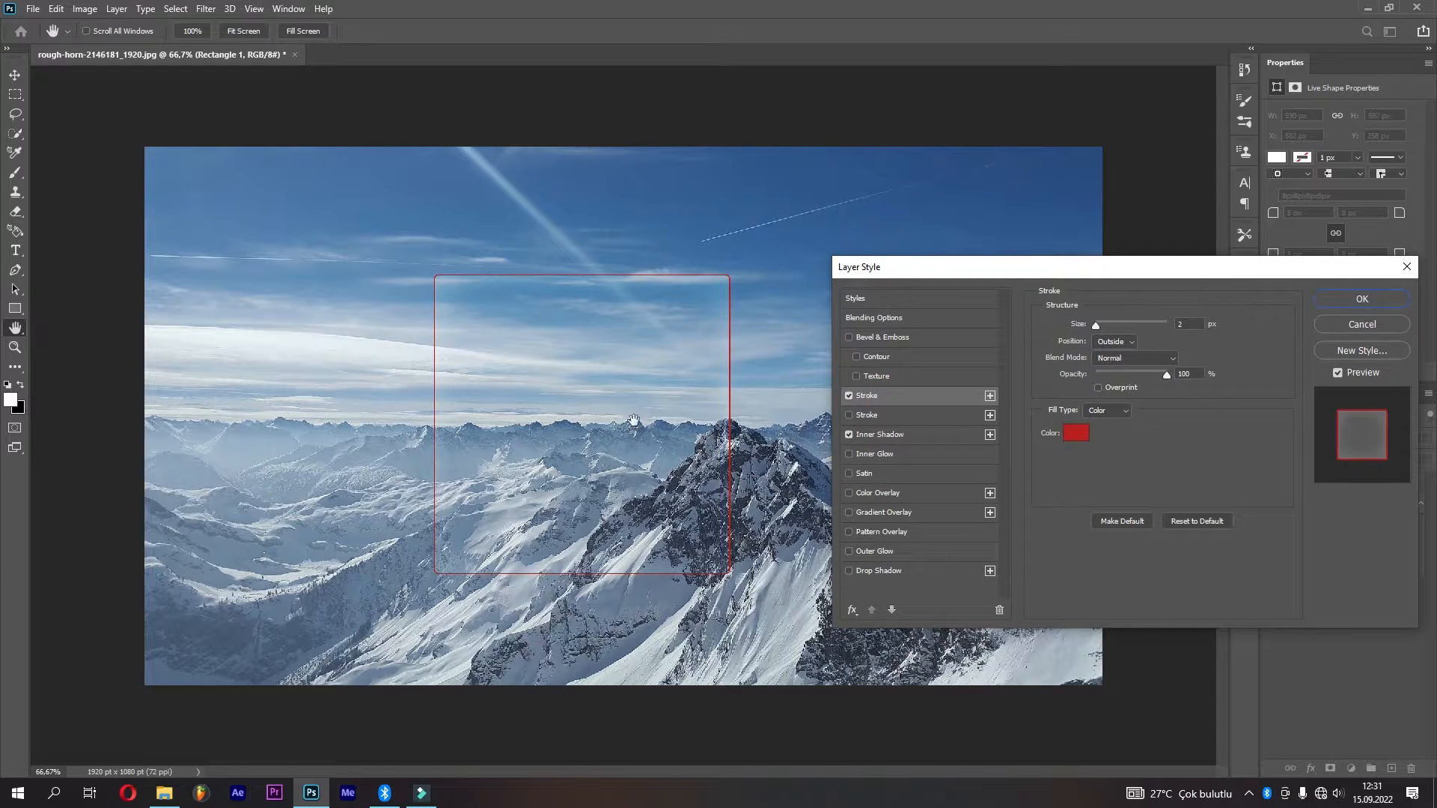
left_click(1078, 435)
type("ffffff")
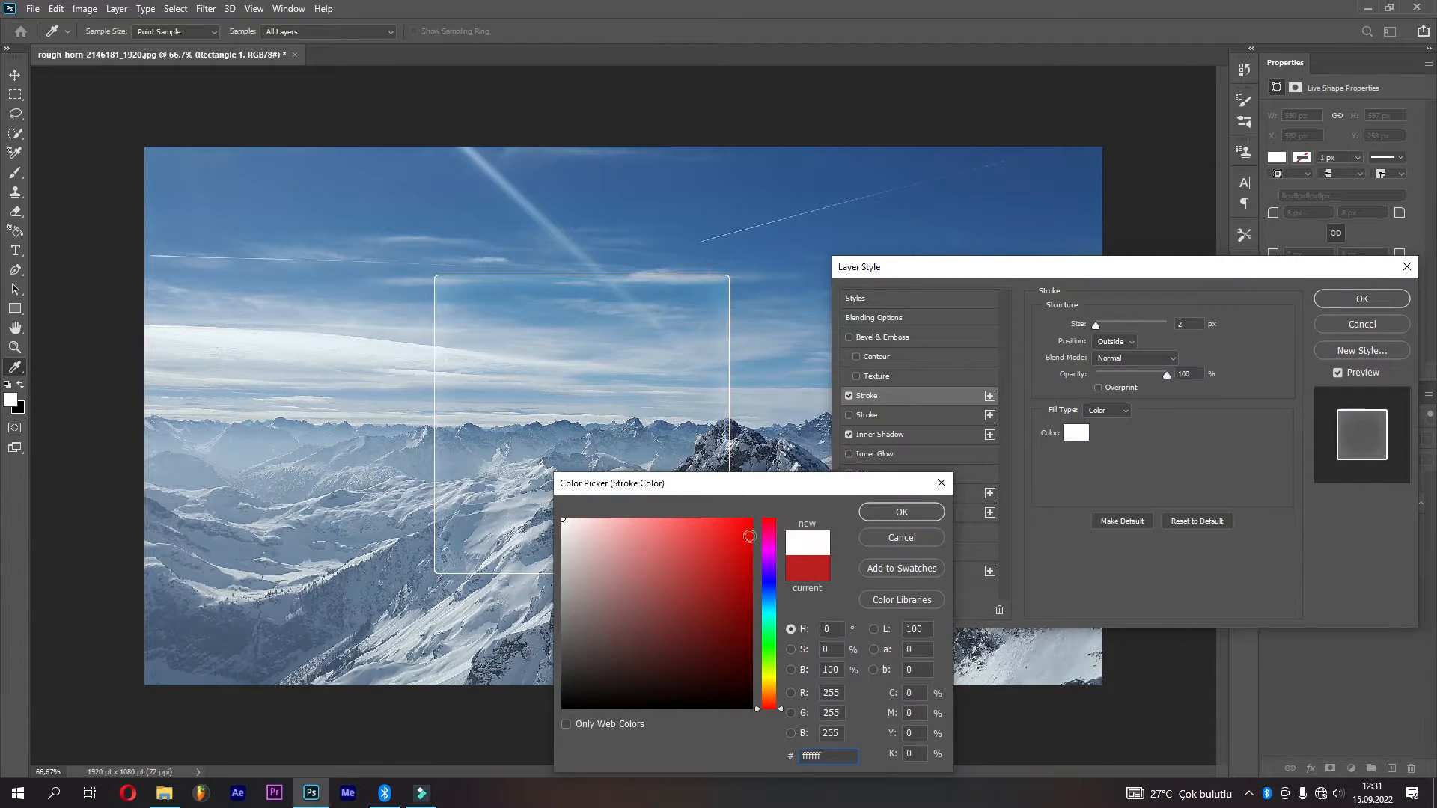
left_click(901, 513)
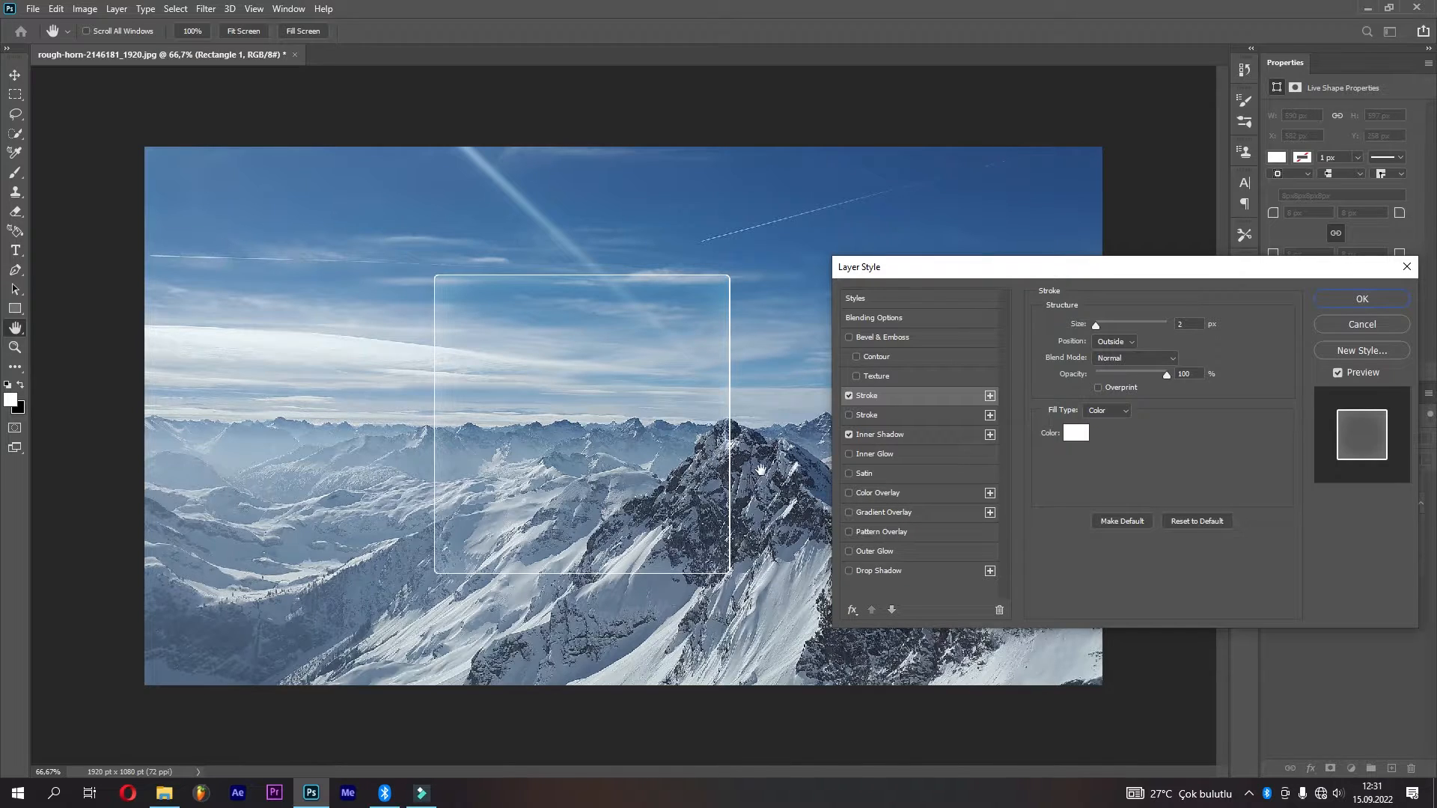
Fine-tune the white stroke's size in small pixel steps and lower its opacity to about 54%.
left_click(1183, 324)
key("Down")
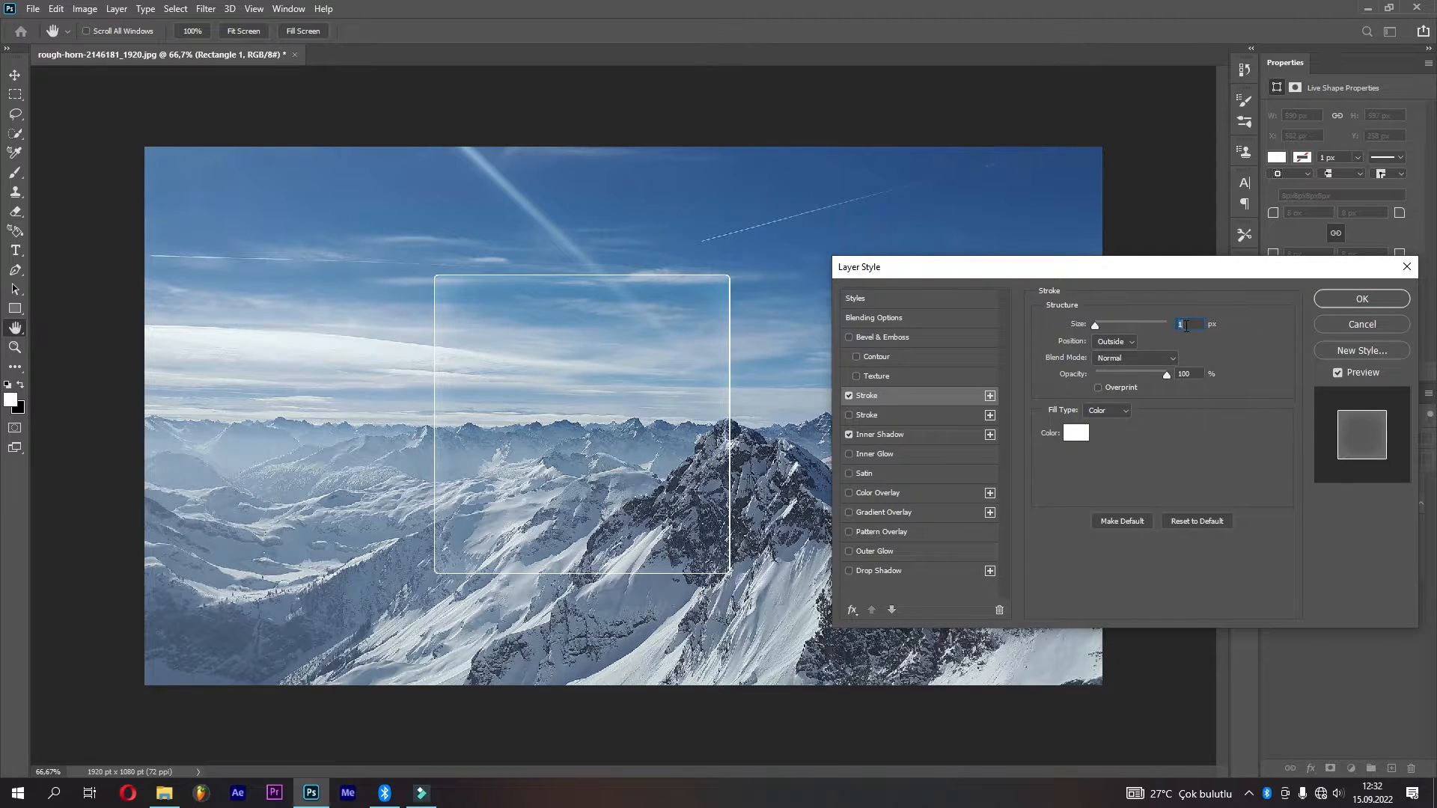
key("Up")
key("Up")
key("Up")
key("Down")
key("Down")
key("Down")
key("Down")
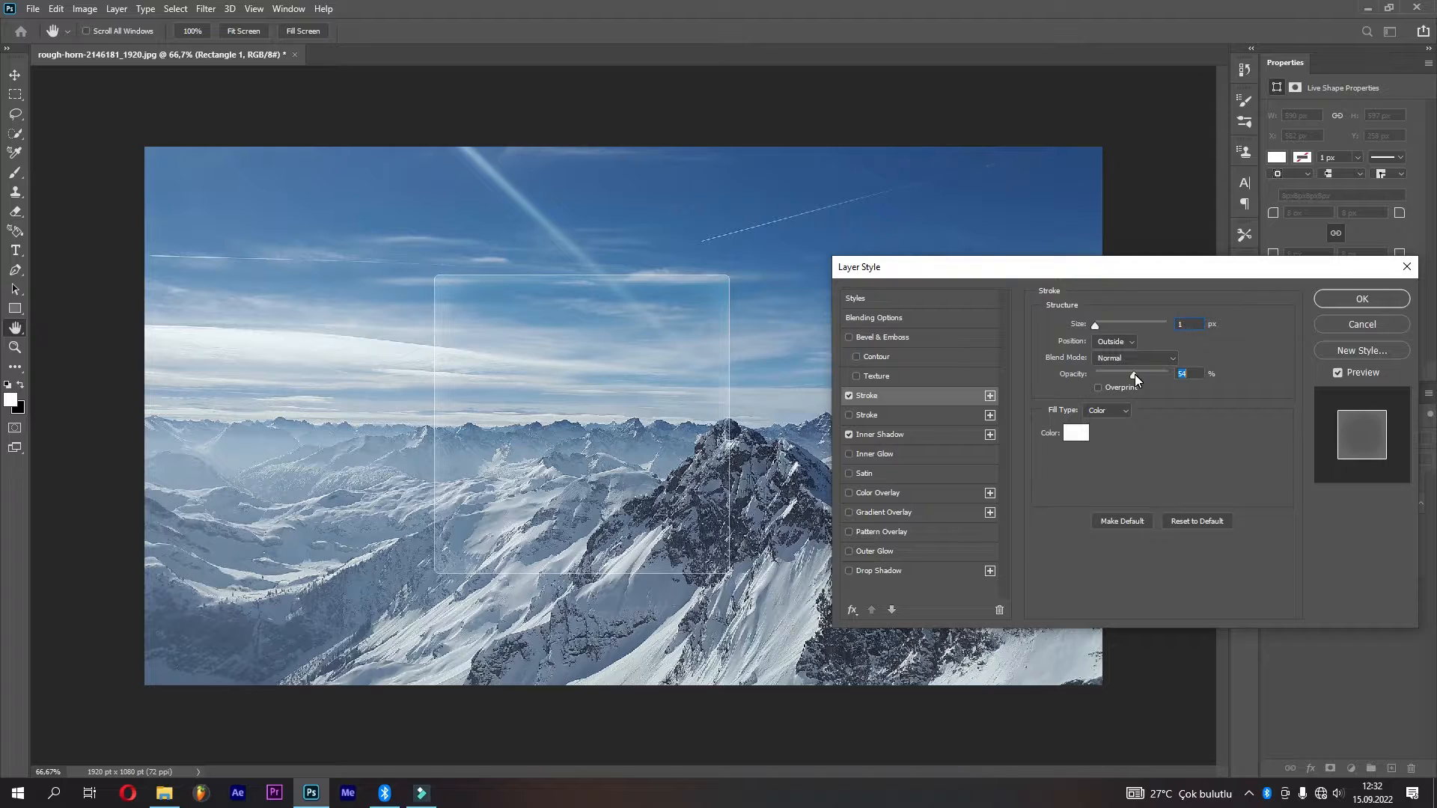
left_click(1192, 324)
key("Up")
Set the inner shadow's opacity to 18%, angle to 167° and choke to 16%, and adjust its noise.
left_click(895, 436)
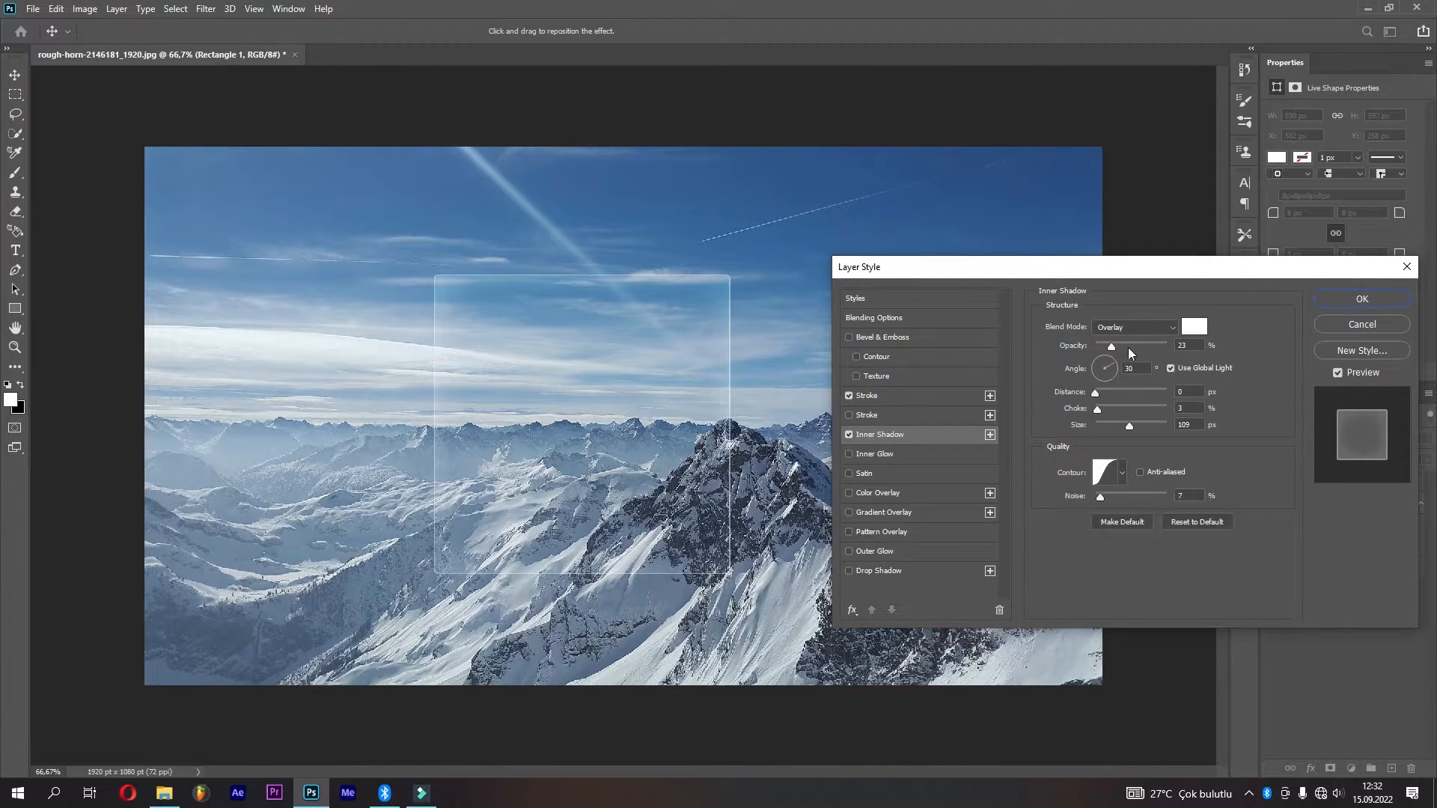
left_click_drag(1114, 344, 1112, 346)
left_click(1100, 367)
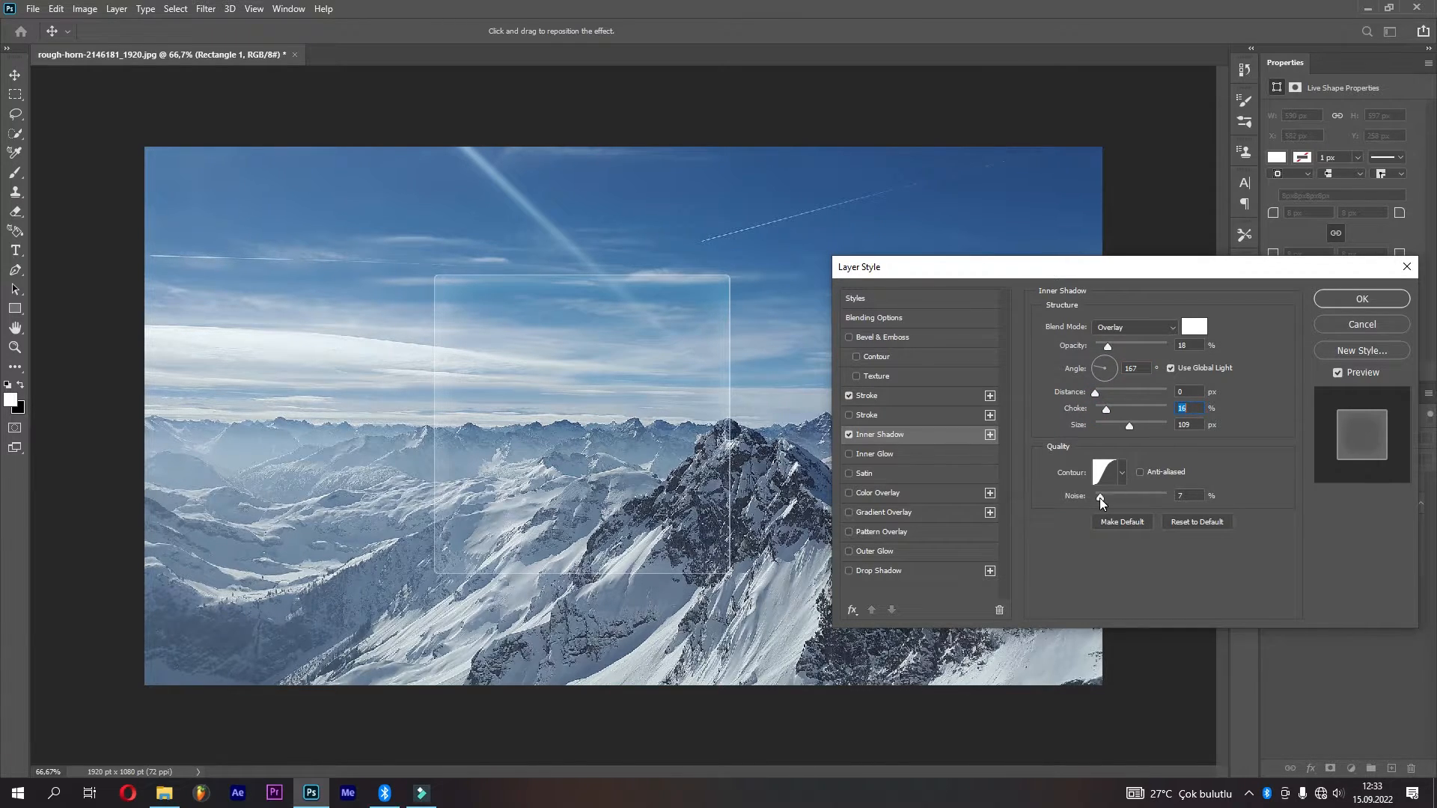
left_click_drag(1117, 497, 1150, 497)
Add a white Color Overlay to the rectangle with its opacity set to 11%.
left_click(916, 492)
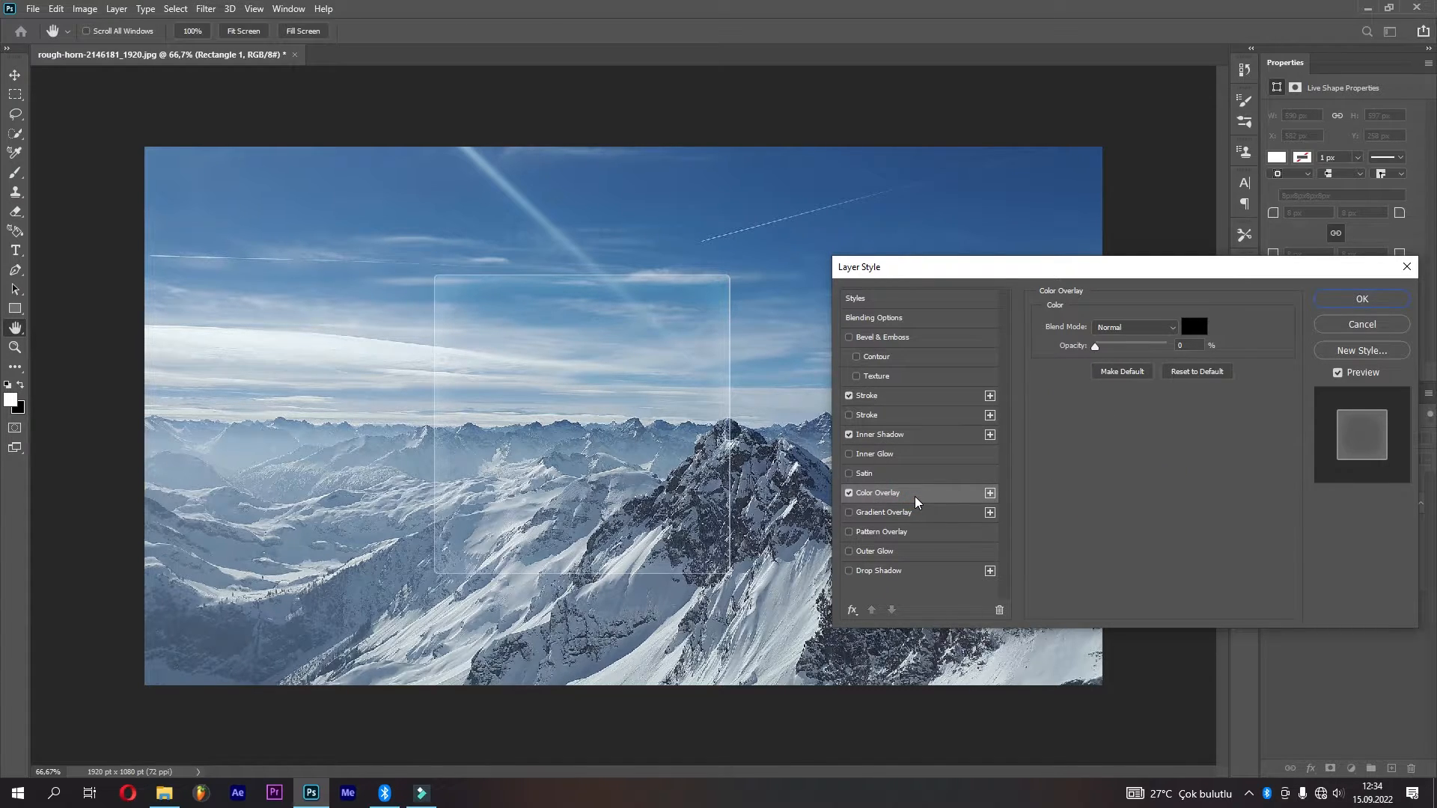
left_click_drag(1095, 349, 1106, 345)
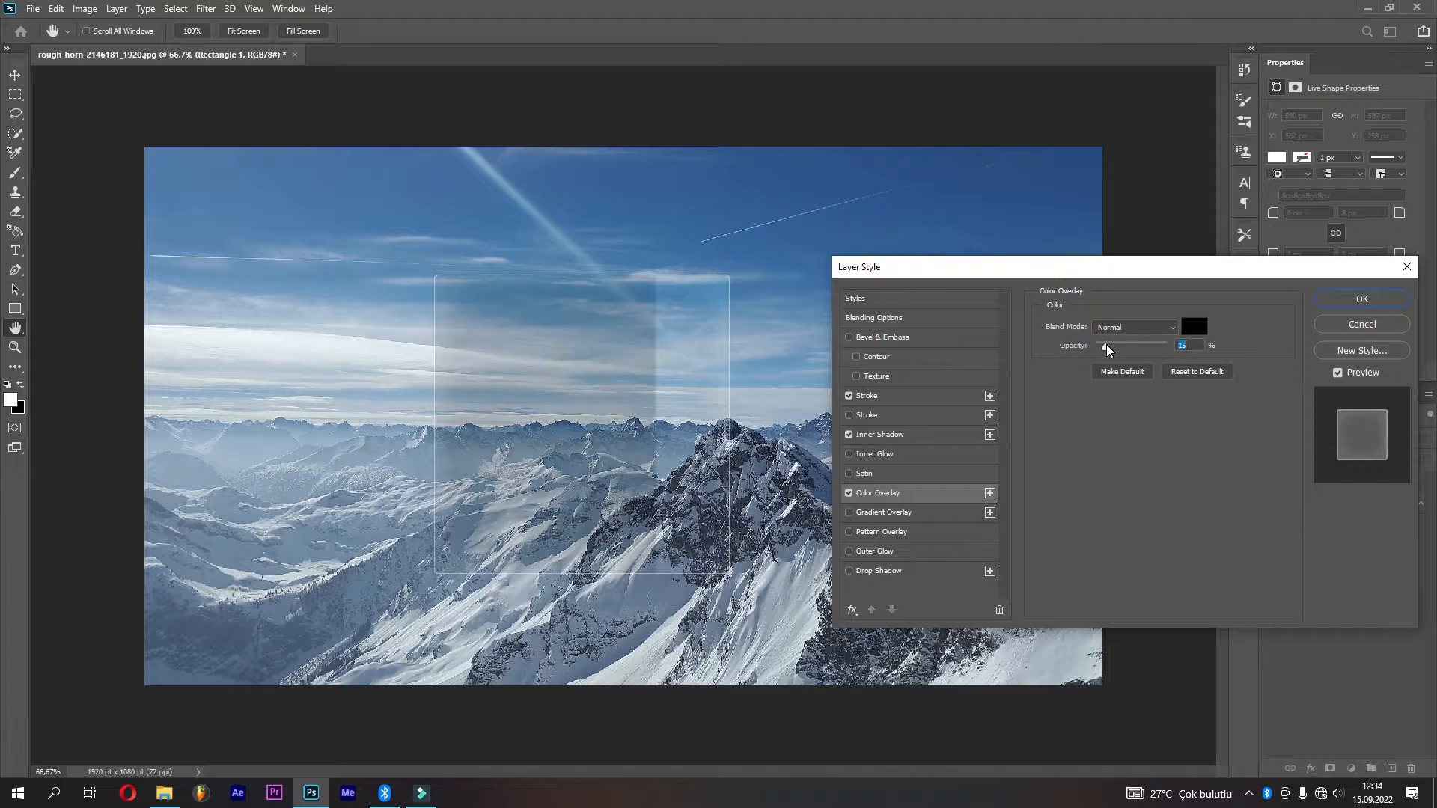
left_click(1192, 330)
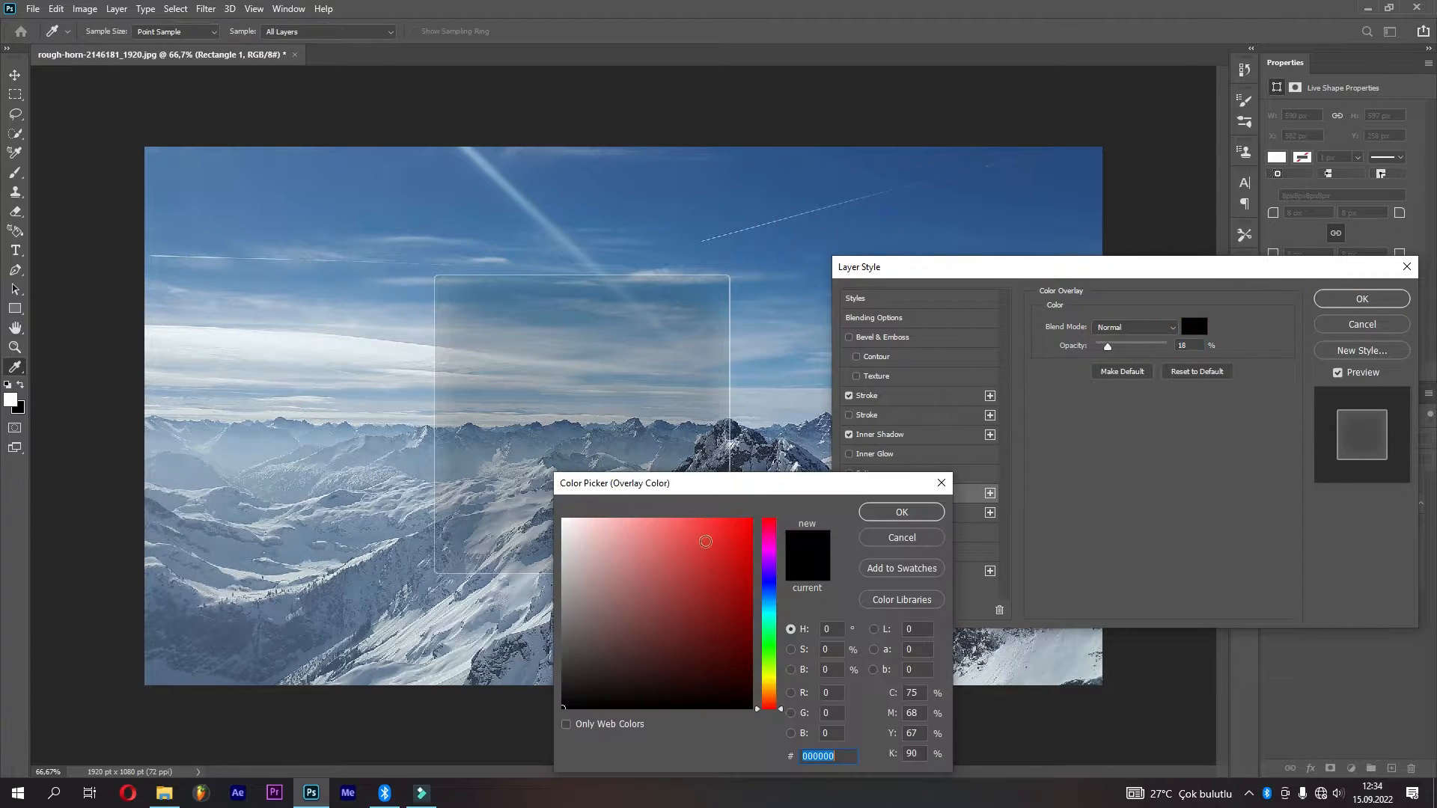
left_click(564, 519)
left_click(901, 511)
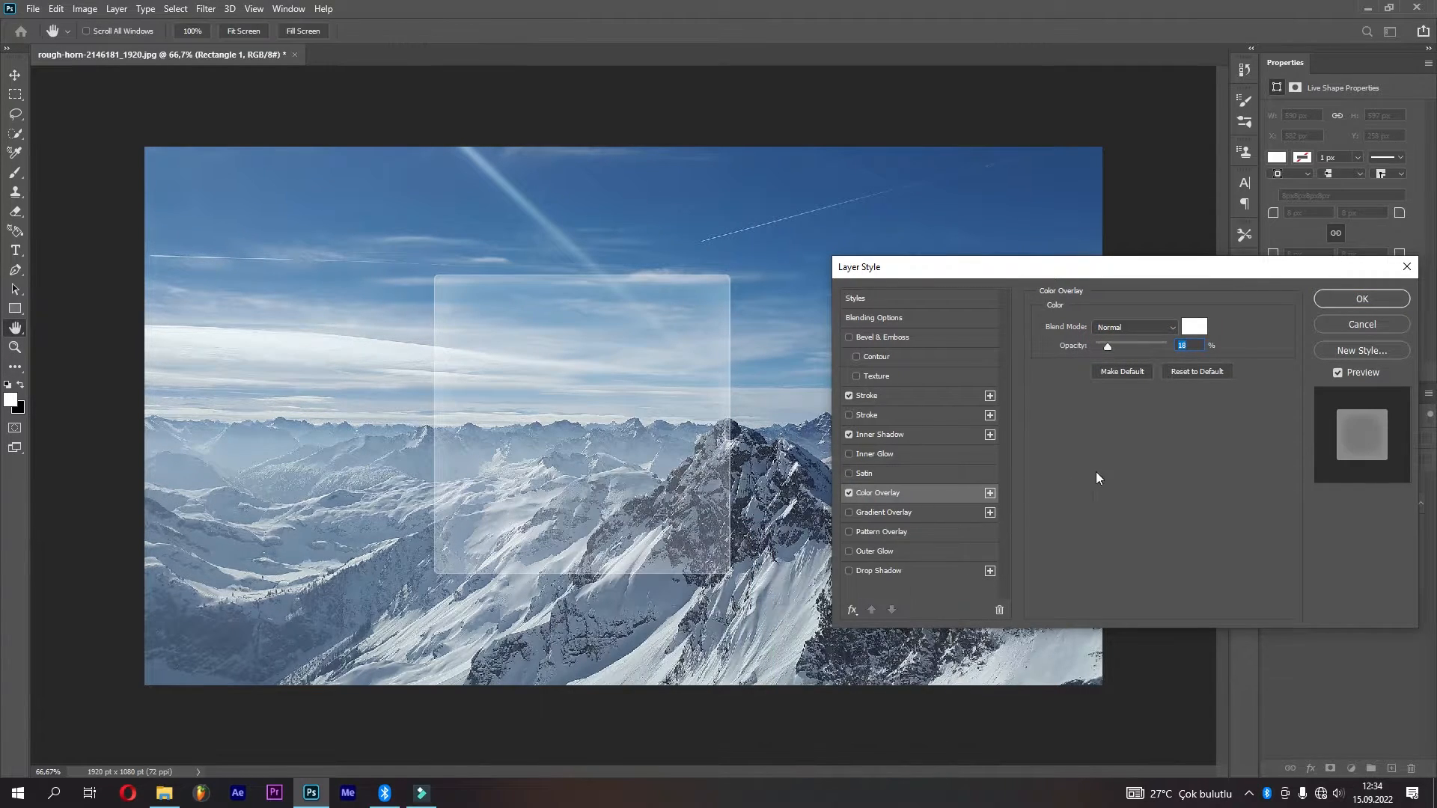
left_click_drag(1105, 345, 1103, 349)
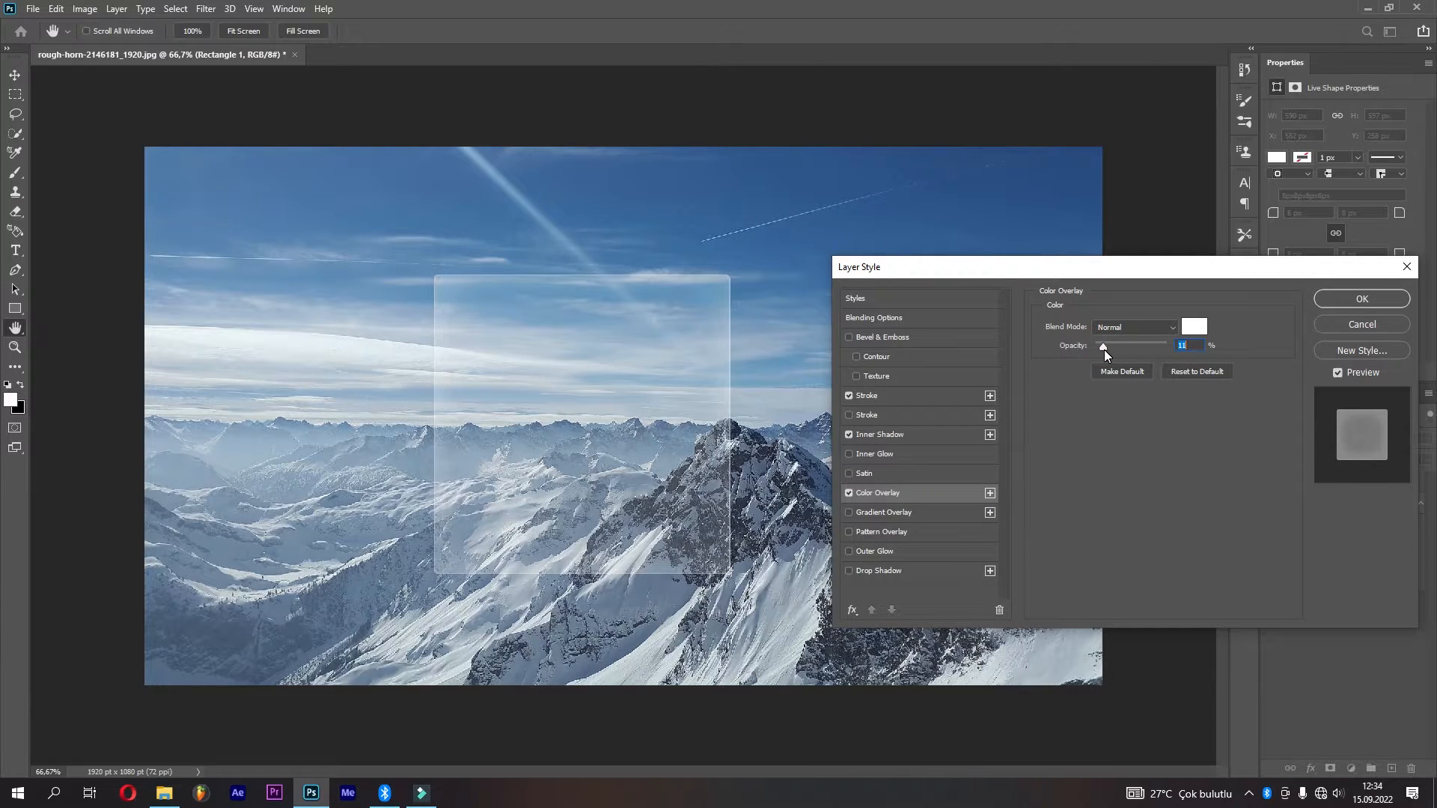
Try several blend modes for the colour overlay, settle on Overlay at 11% opacity and apply the layer style.
left_click(1112, 330)
left_click(1112, 346)
key("Down")
key("Down")
key("Down")
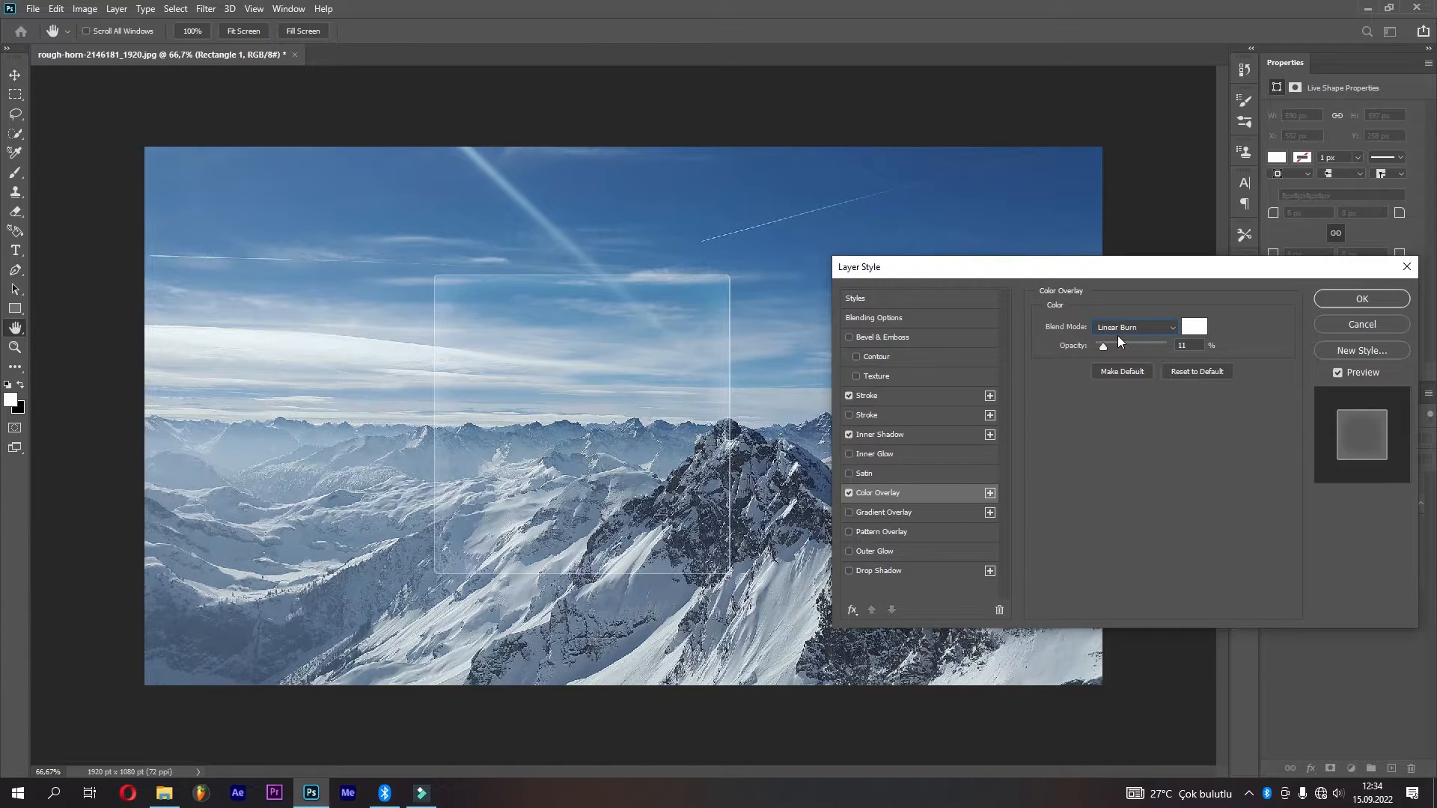
key("Down")
key("Down")
key("Down")
key("Down")
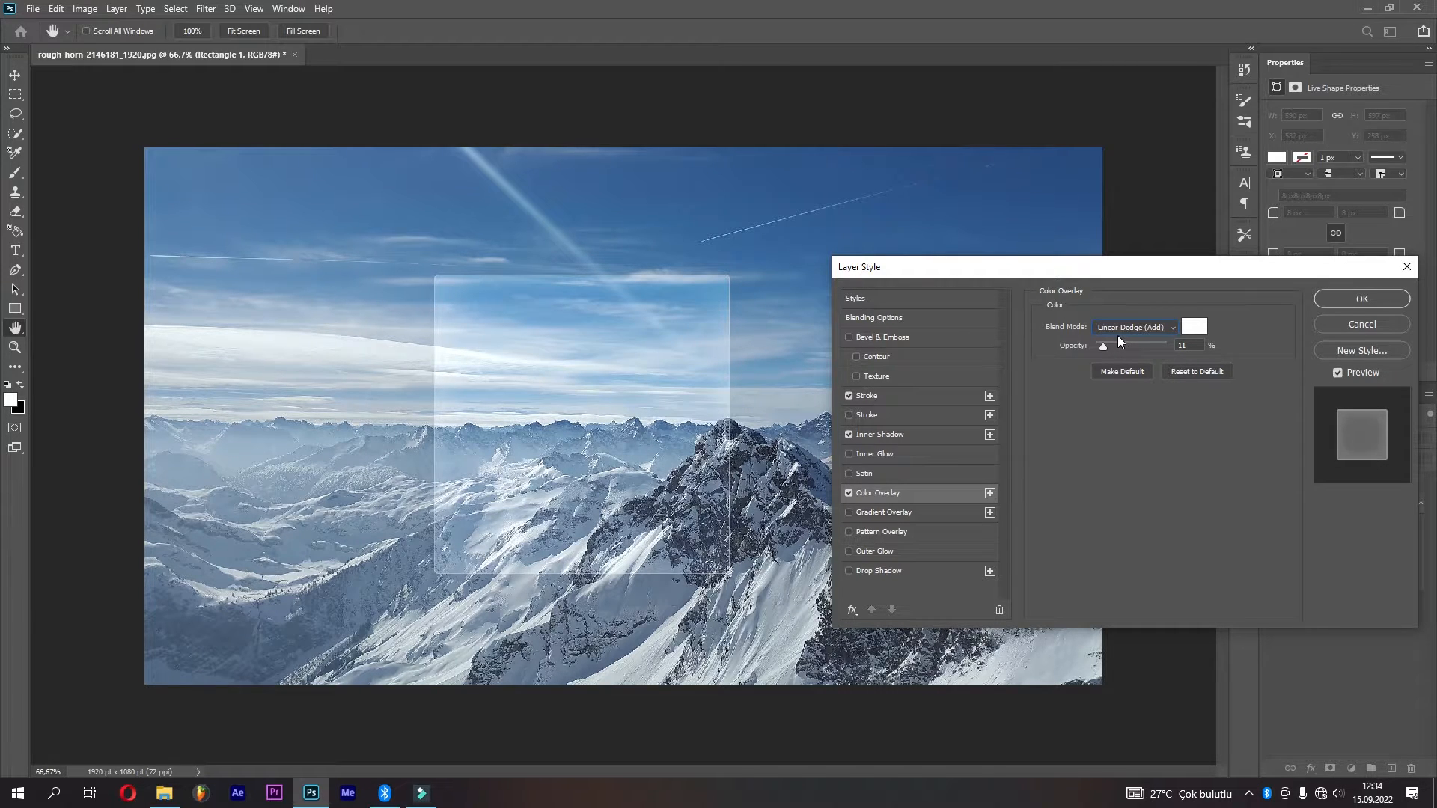
key("Down")
key("Down")
key("Down")
key("Up")
key("Up")
key("Up")
key("Up")
key("Up")
key("Up")
key("Down")
key("Down")
key("Down")
key("Down")
key("Down")
key("Down")
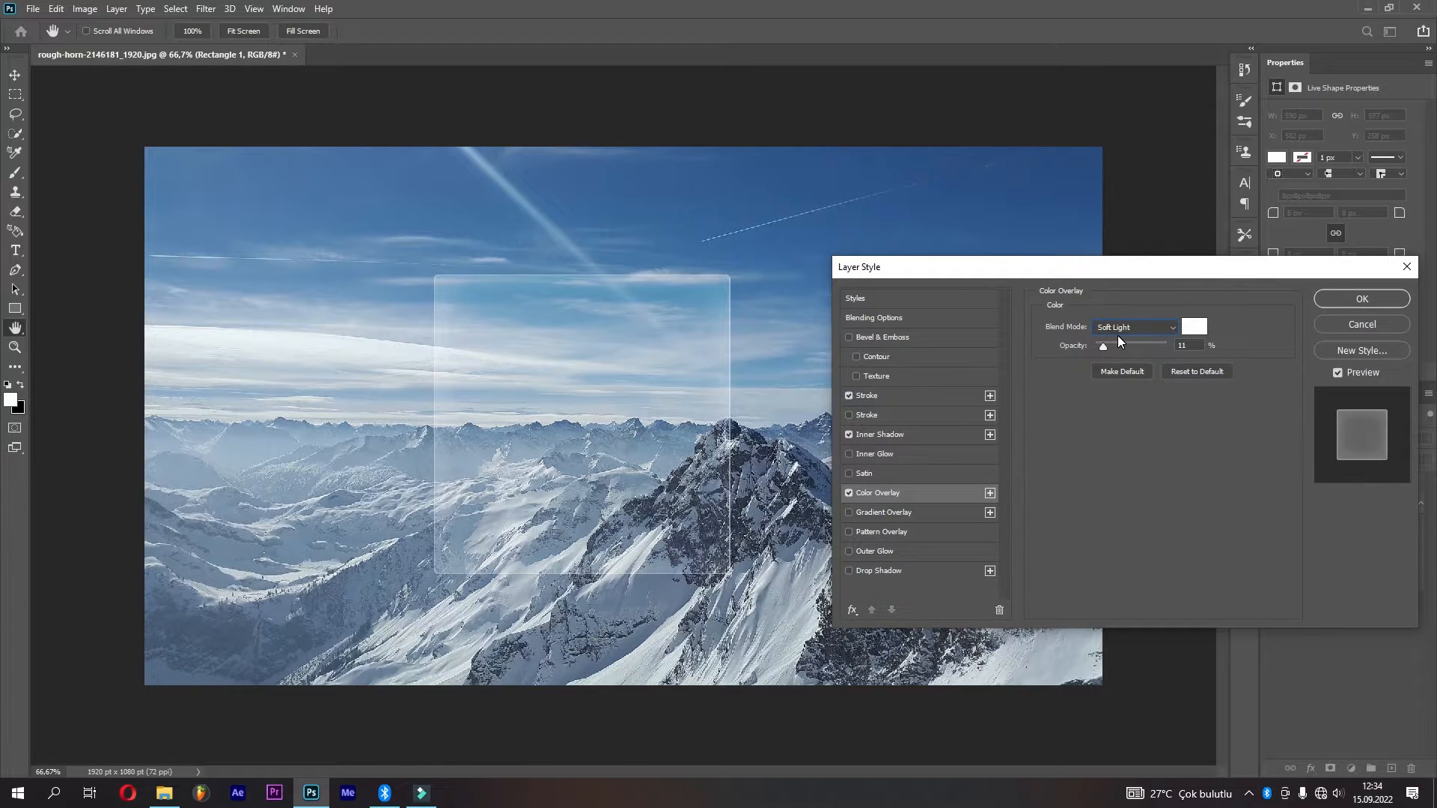
key("Up")
key("Down")
left_click_drag(1106, 348, 1117, 345)
left_click(1356, 298)
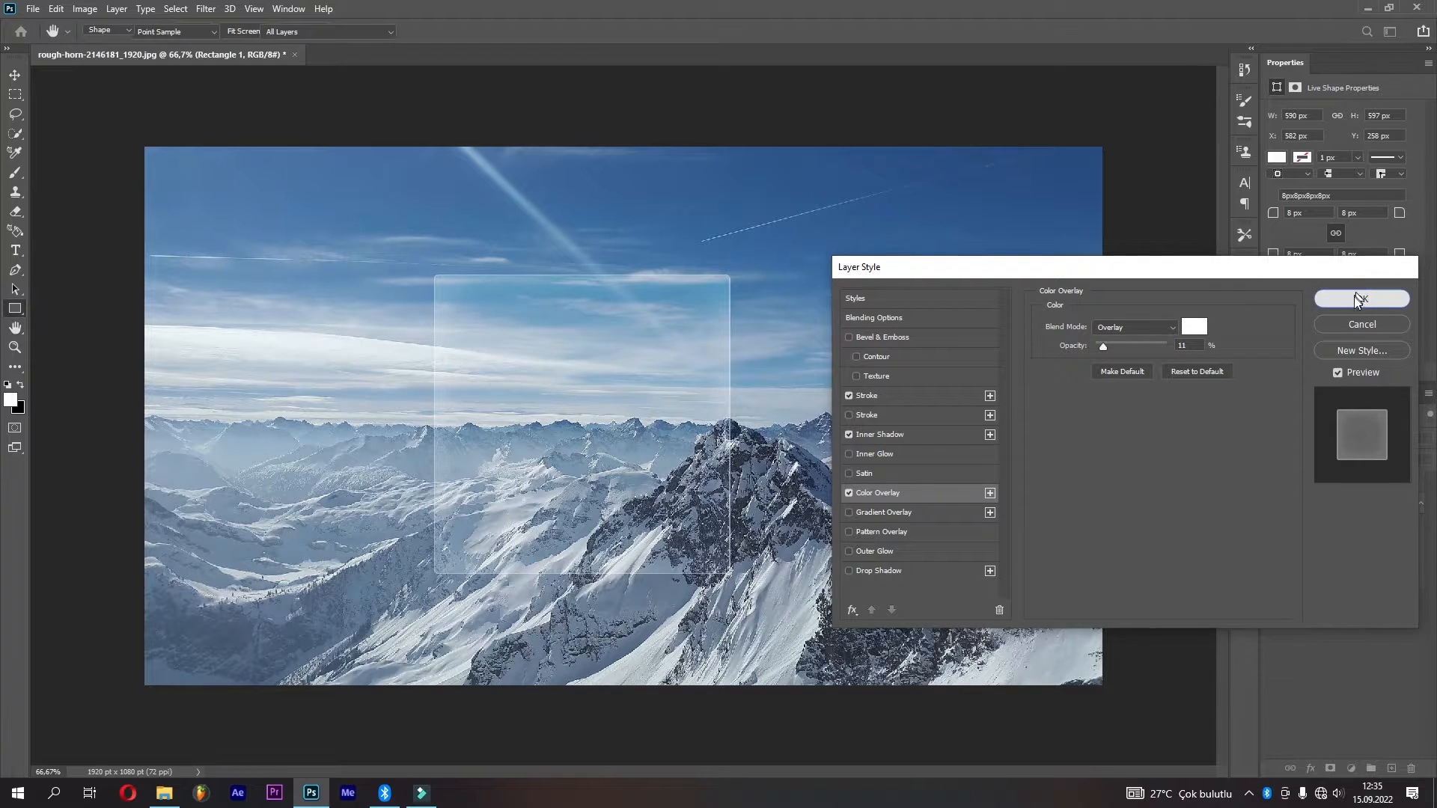
Apply a Gaussian Blur with a 2.6-pixel radius to the clipped photo copy.
left_click(1350, 483)
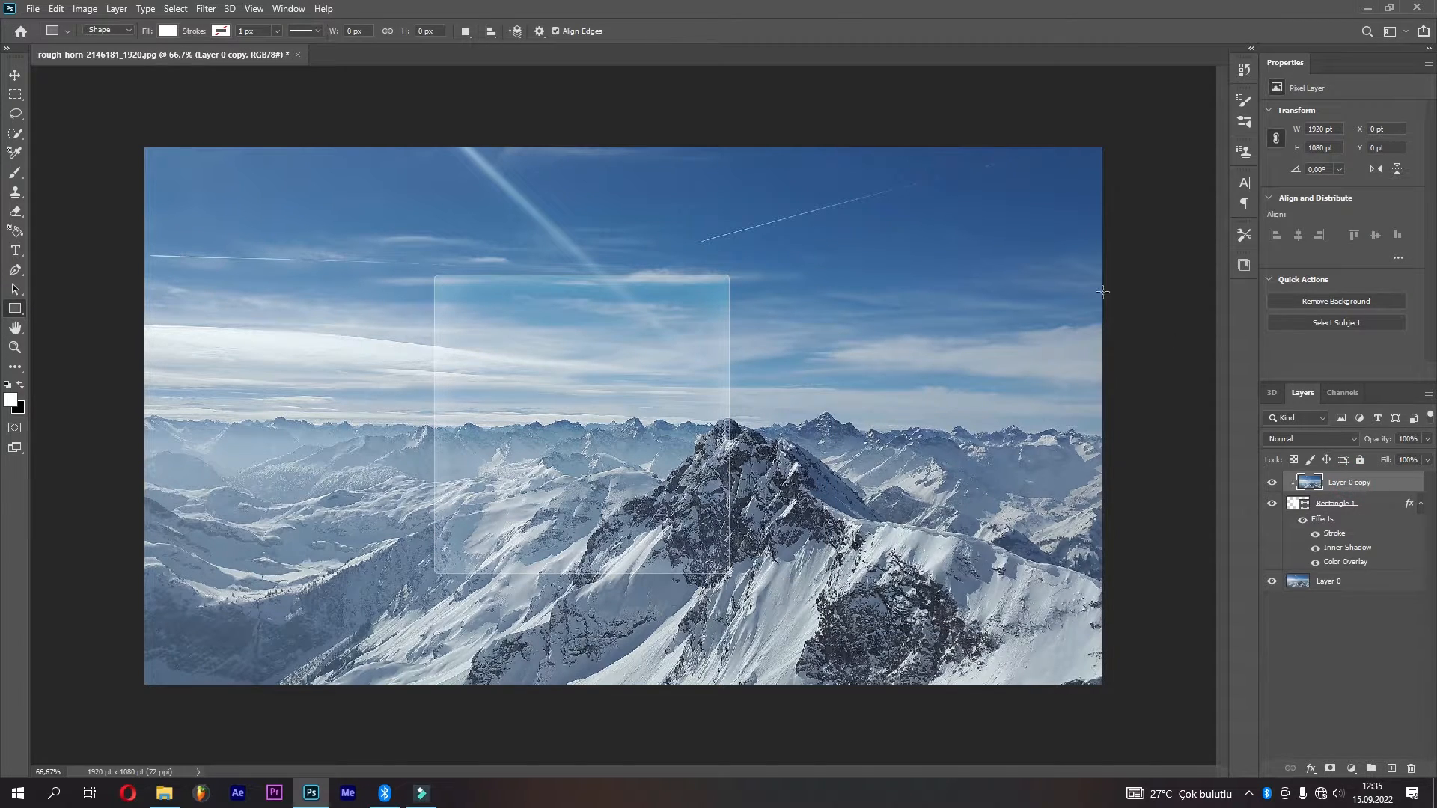
left_click(208, 9)
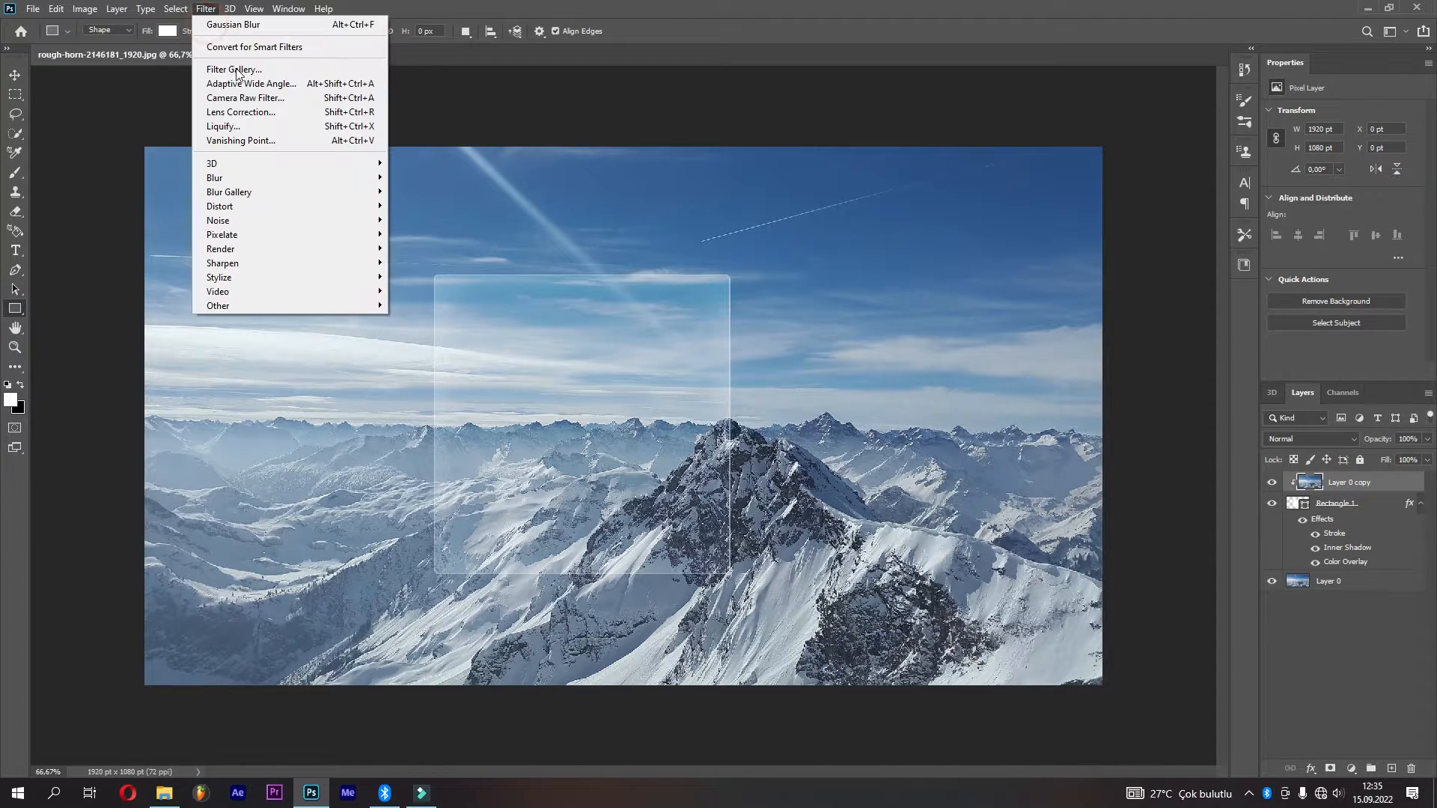
left_click(271, 179)
left_click(431, 235)
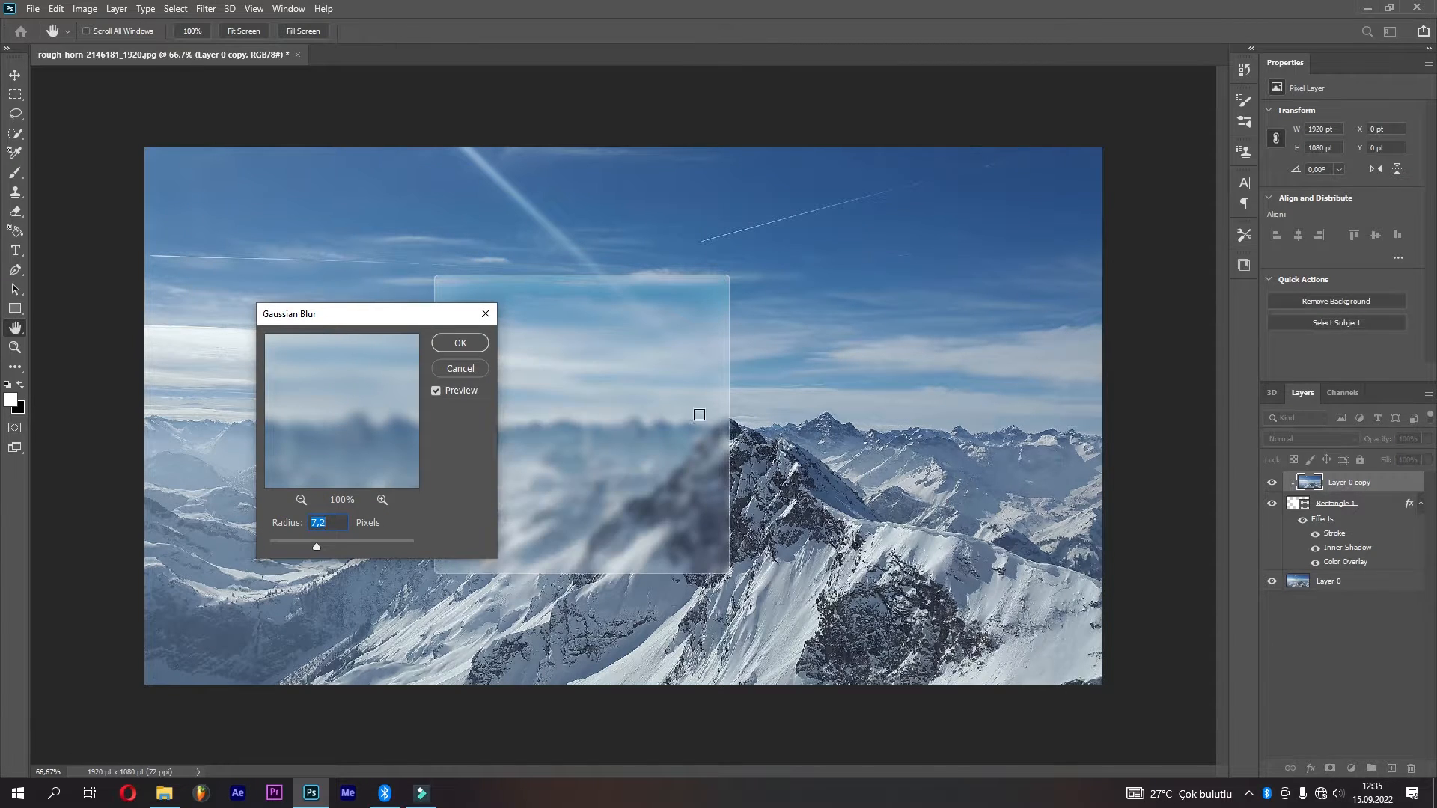
left_click_drag(380, 312, 1034, 261)
left_click_drag(994, 484, 944, 488)
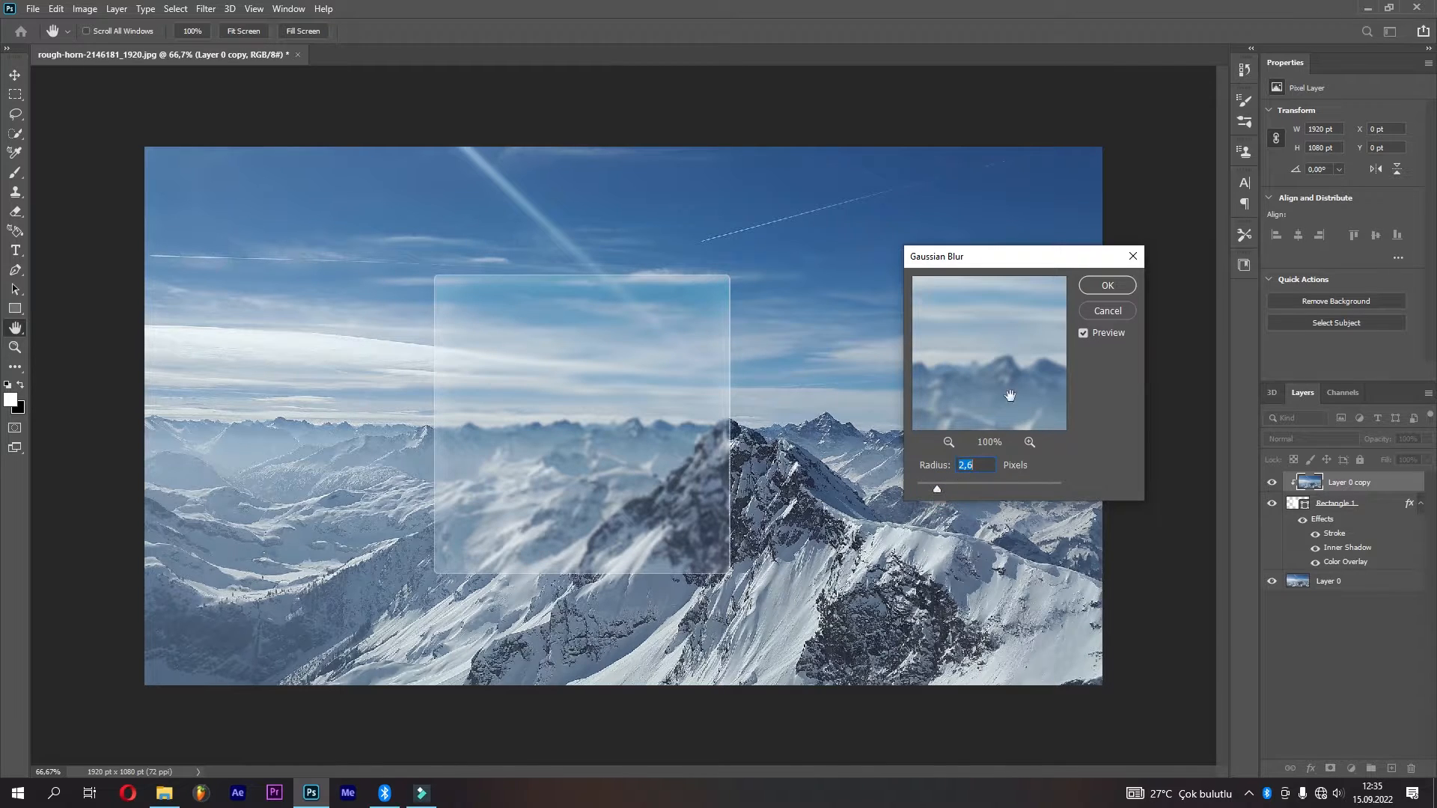
left_click(1099, 286)
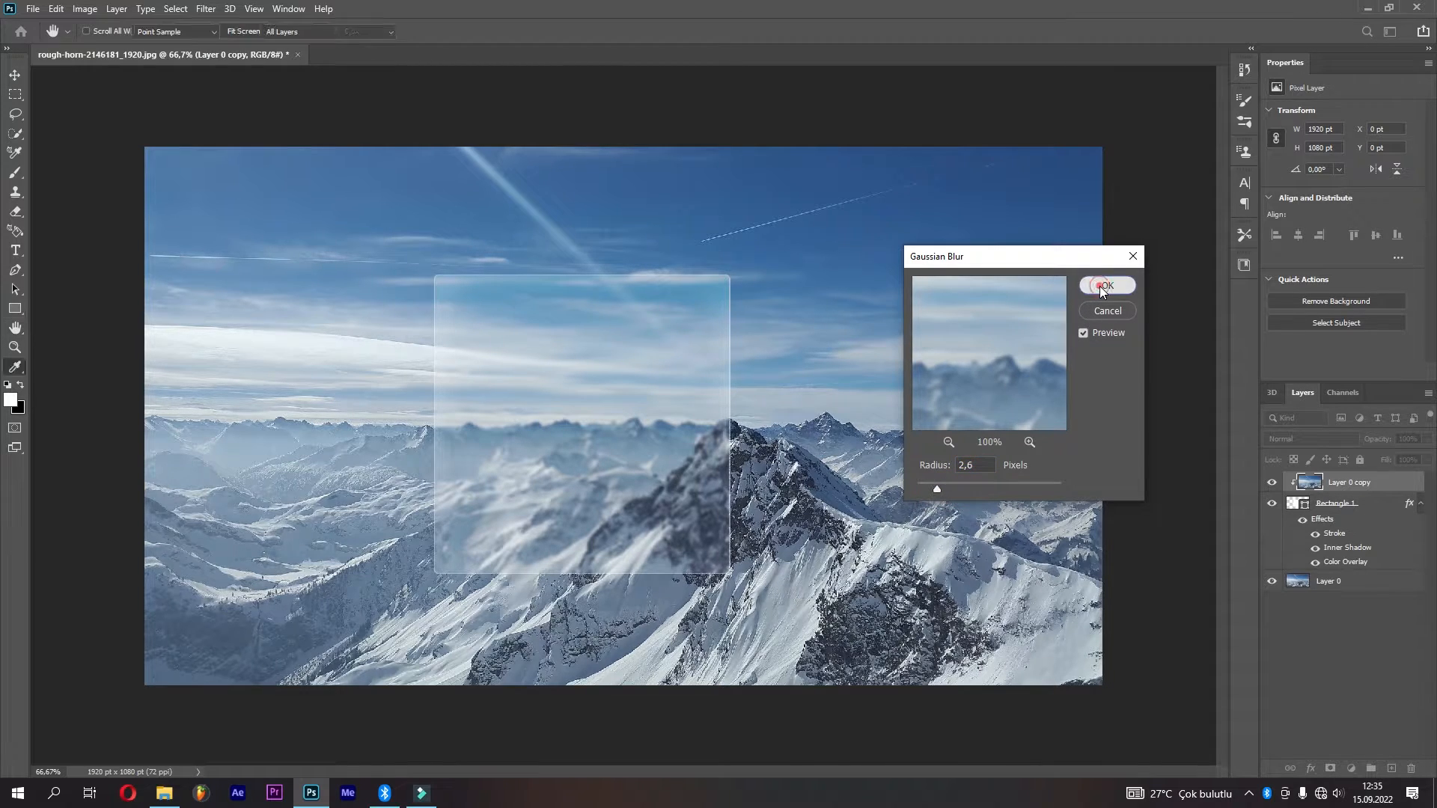
Move the glass rectangle with a free transform to about X 623 px, Y 184.5 px.
left_click(1337, 503)
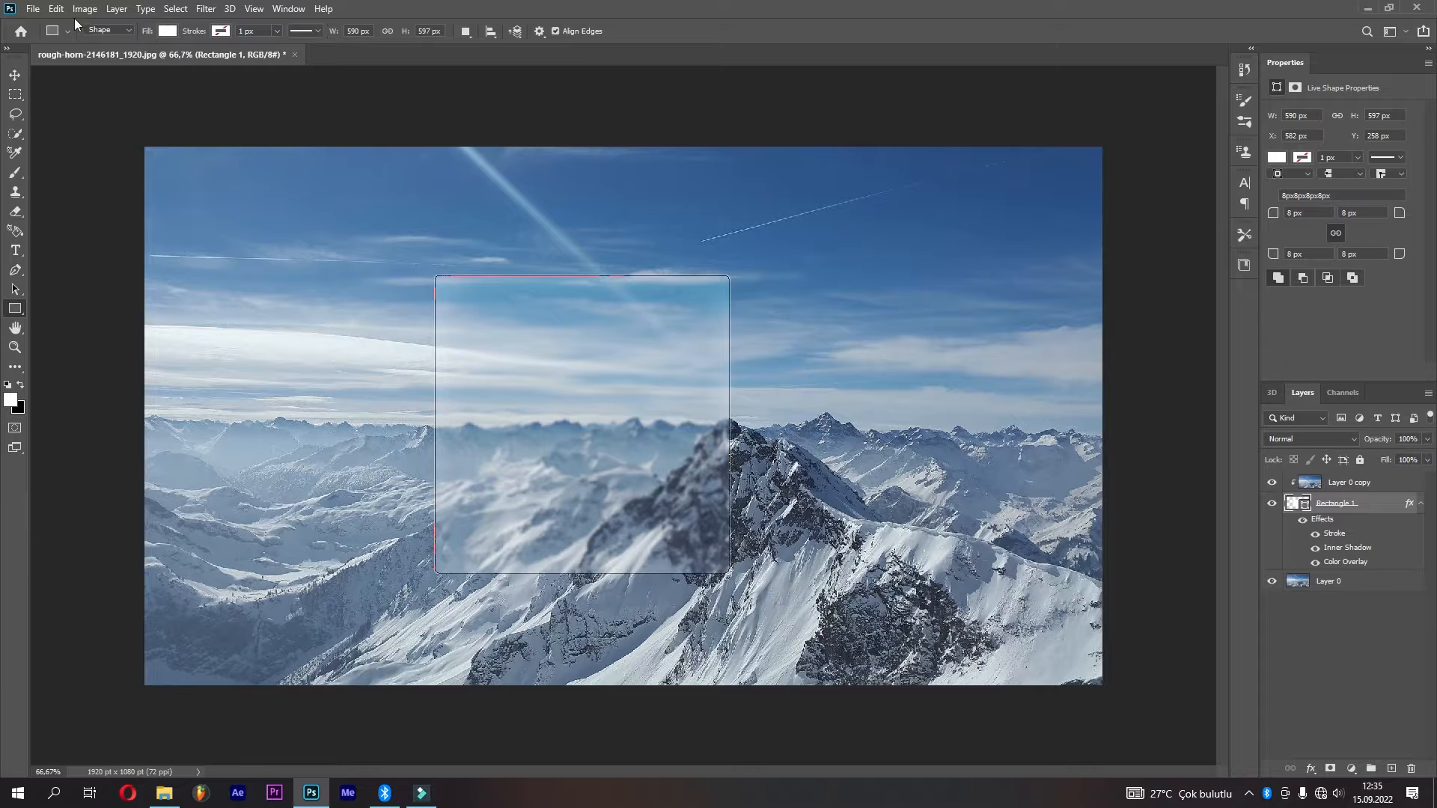
left_click(56, 8)
left_click(217, 331)
left_click_drag(495, 441, 671, 413)
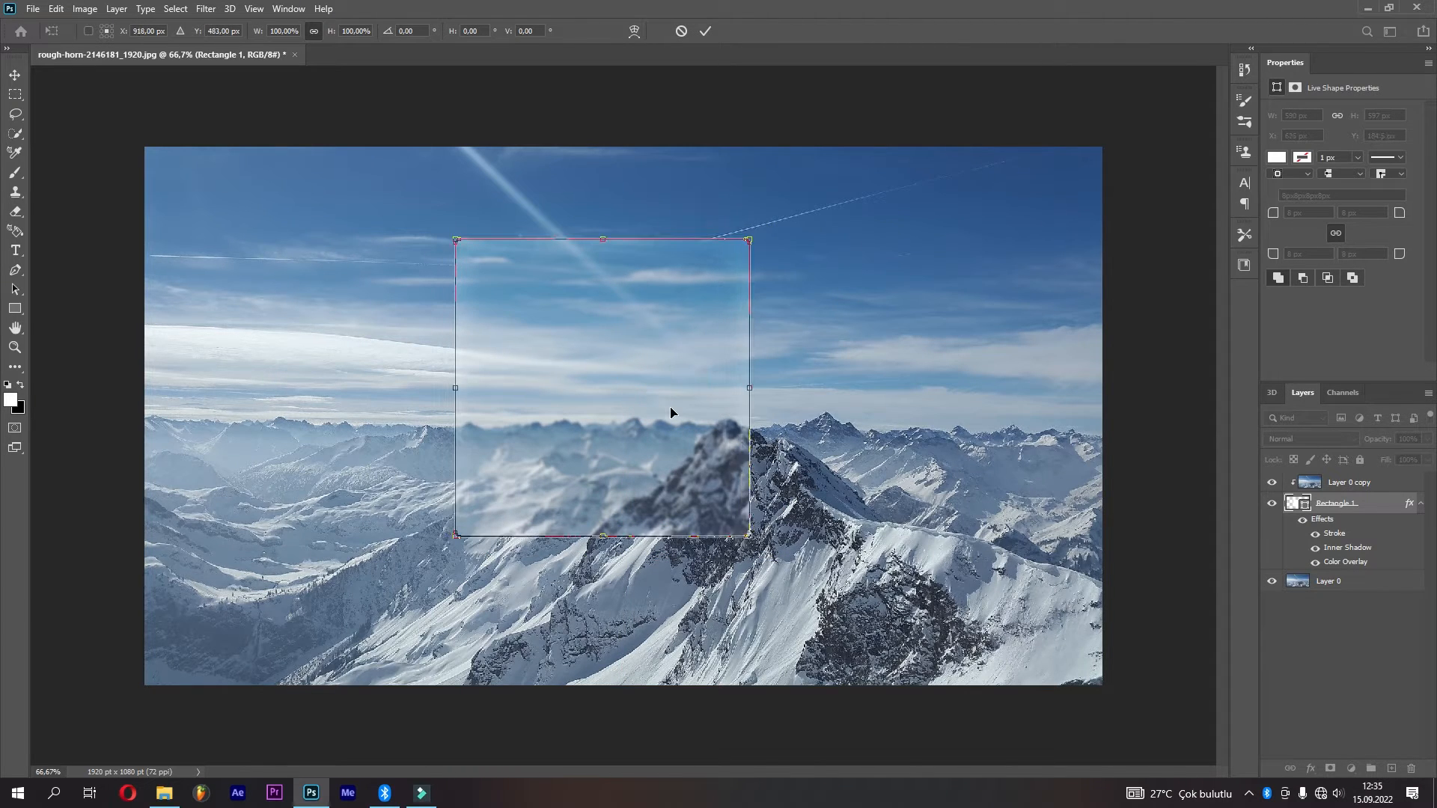
key("Return")
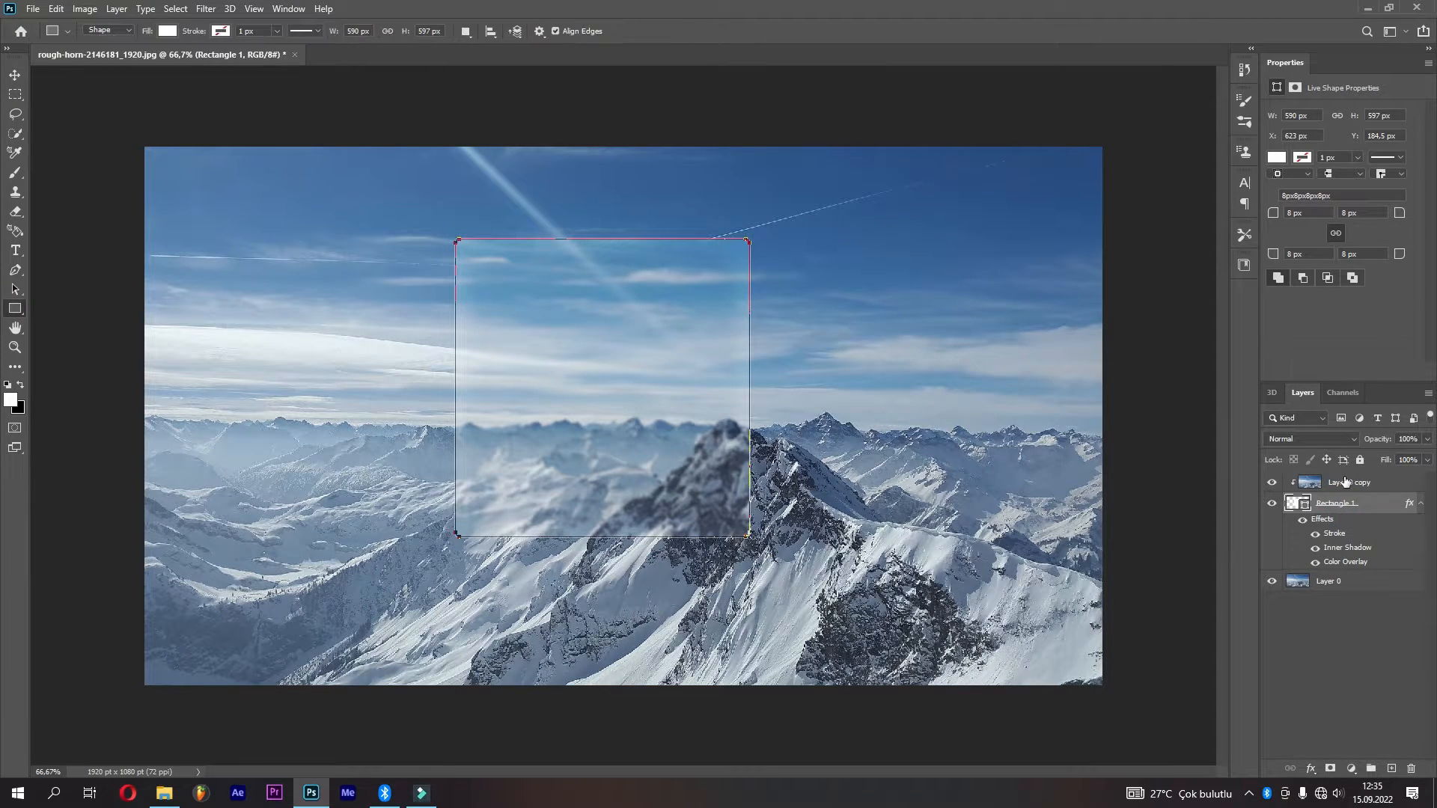
Shift the glass rectangle to X 768 px, enlarge it to 690 by 725 px and switch to the Move tool.
left_click_drag(1272, 137, 1391, 109)
left_click_drag(1272, 116, 1201, 137)
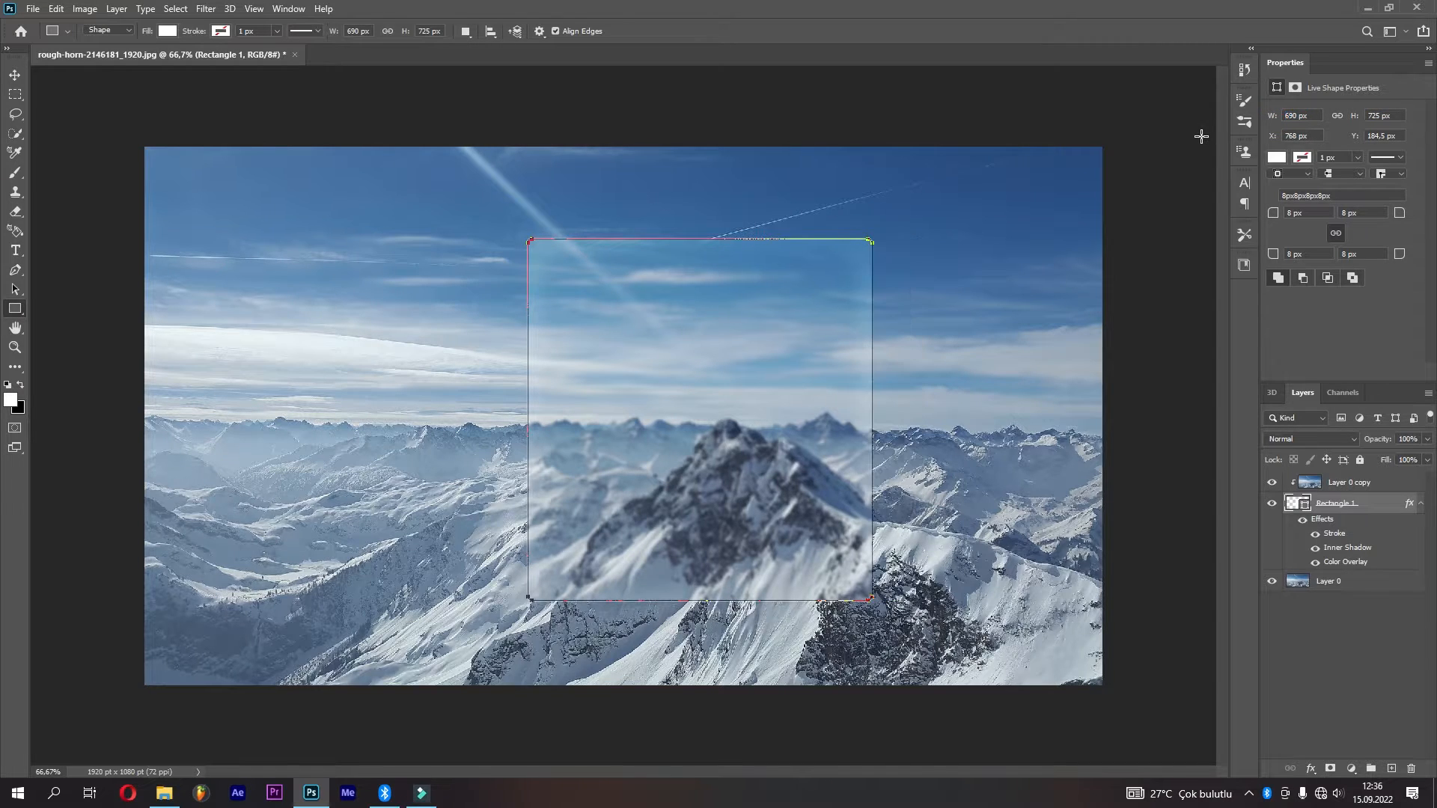
left_click(14, 75)
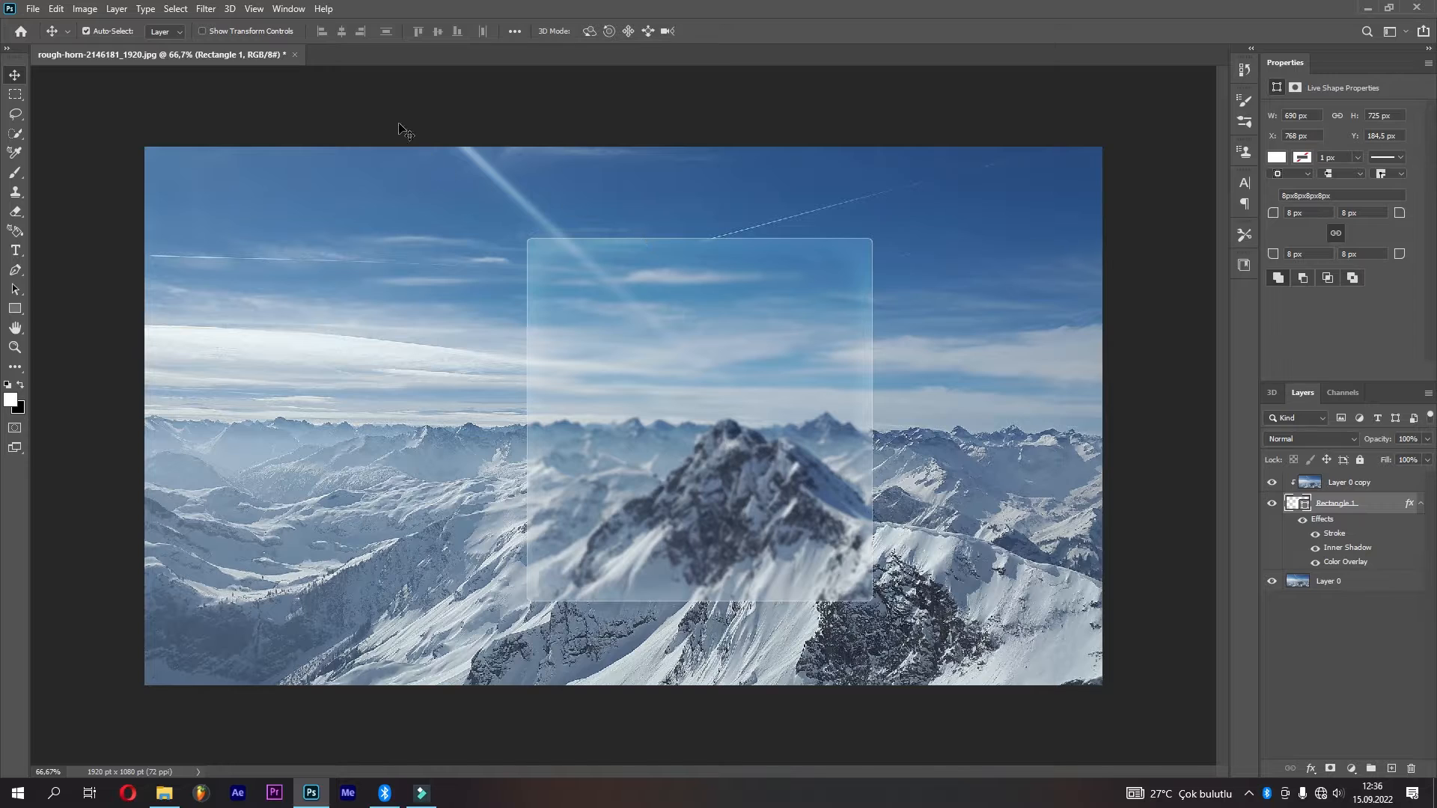
Move the glass rectangle with a free transform to about X 774 px, Y 237 px.
left_click(56, 8)
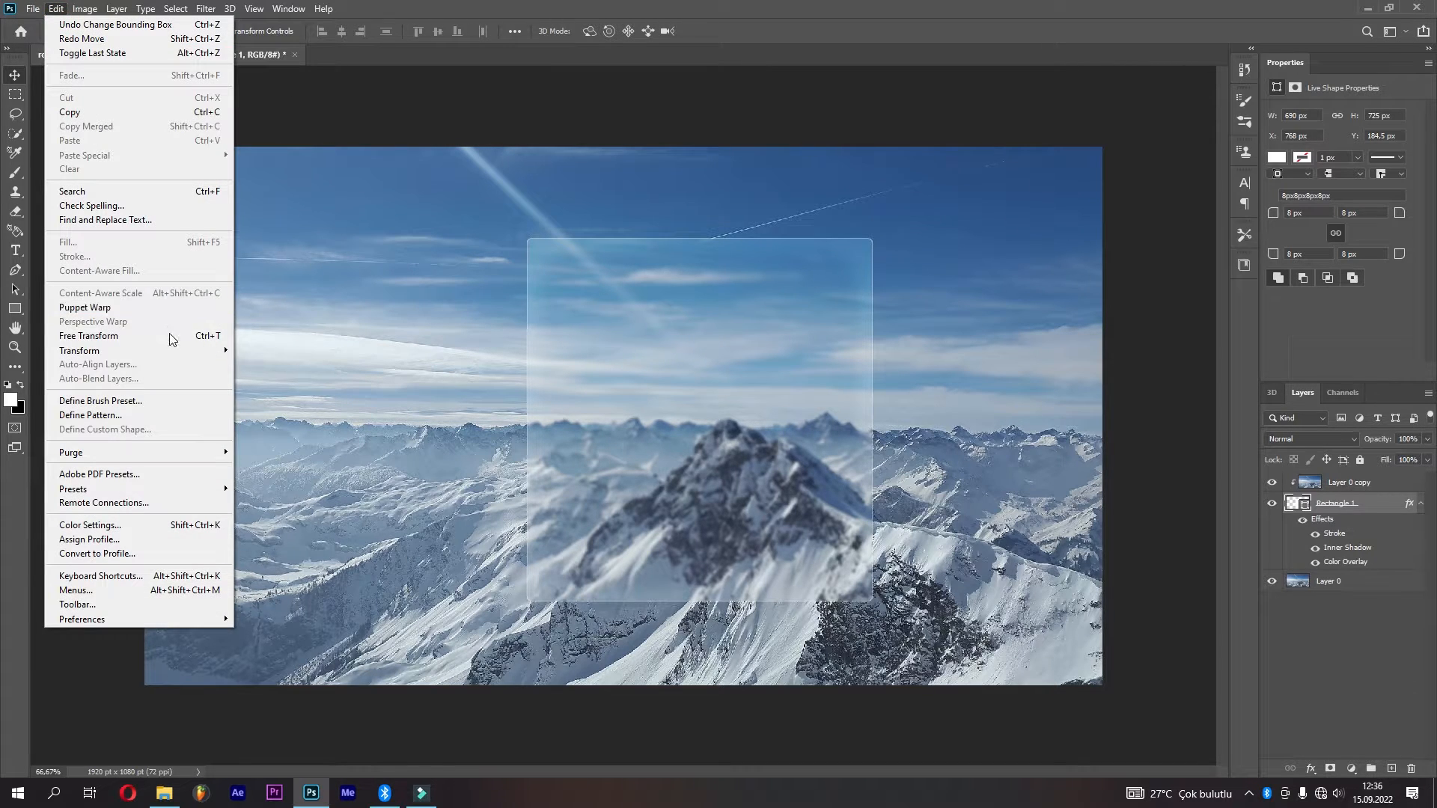
left_click(170, 334)
left_click_drag(738, 451, 753, 482)
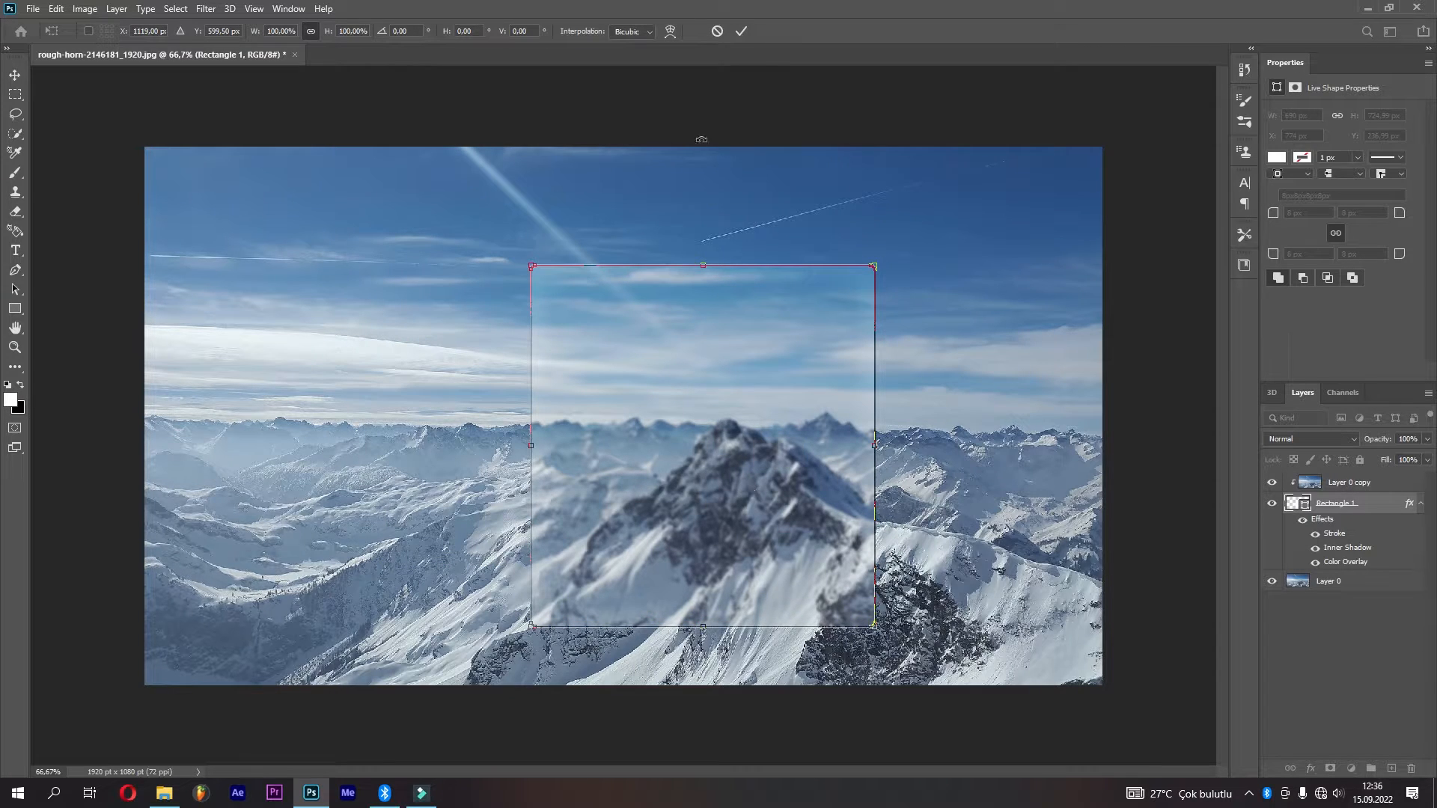
left_click(741, 31)
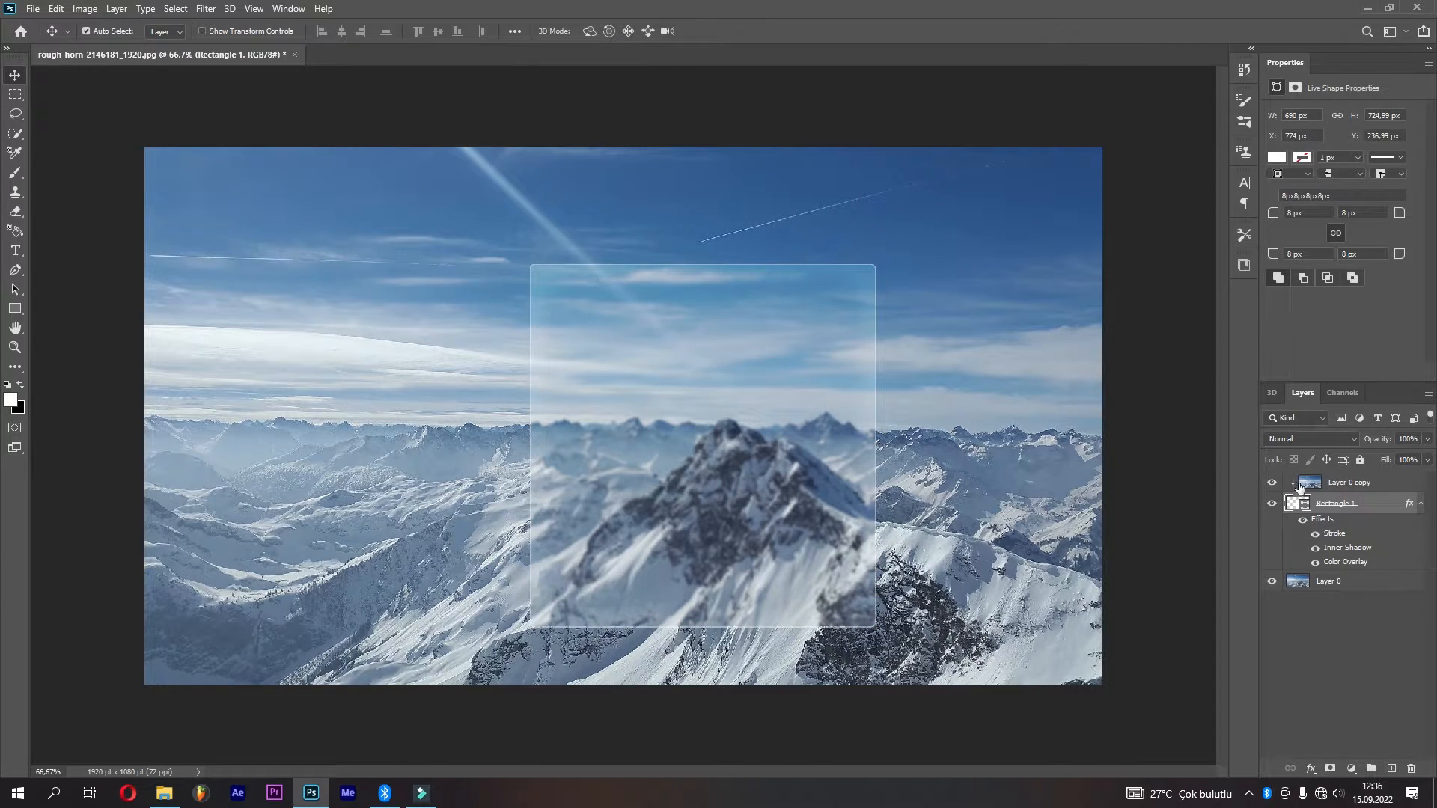
Add the text COLD MONTHS on two lines above the clipped photo copy and place it over the glass rectangle.
left_click(1356, 484)
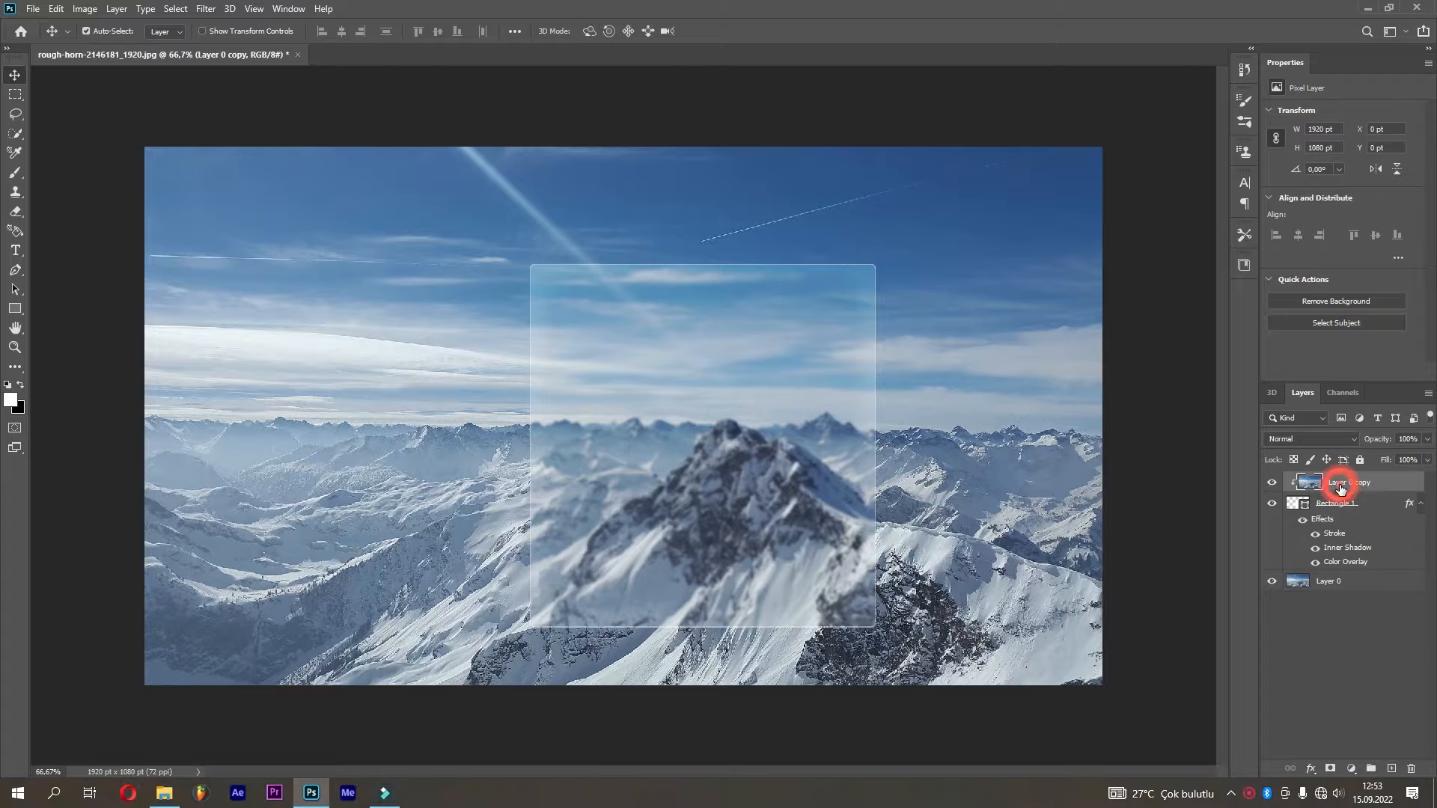
left_click(15, 251)
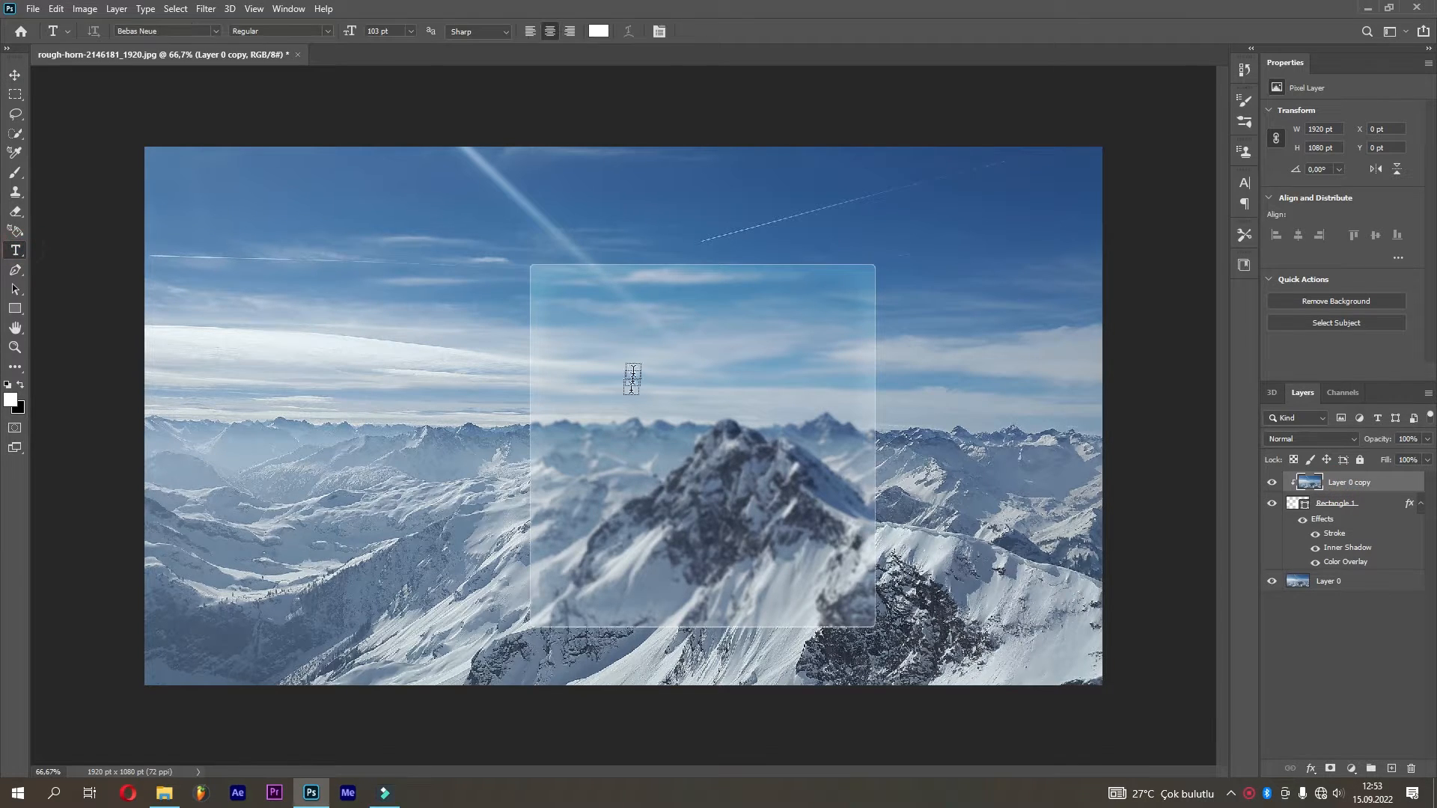
left_click(625, 327)
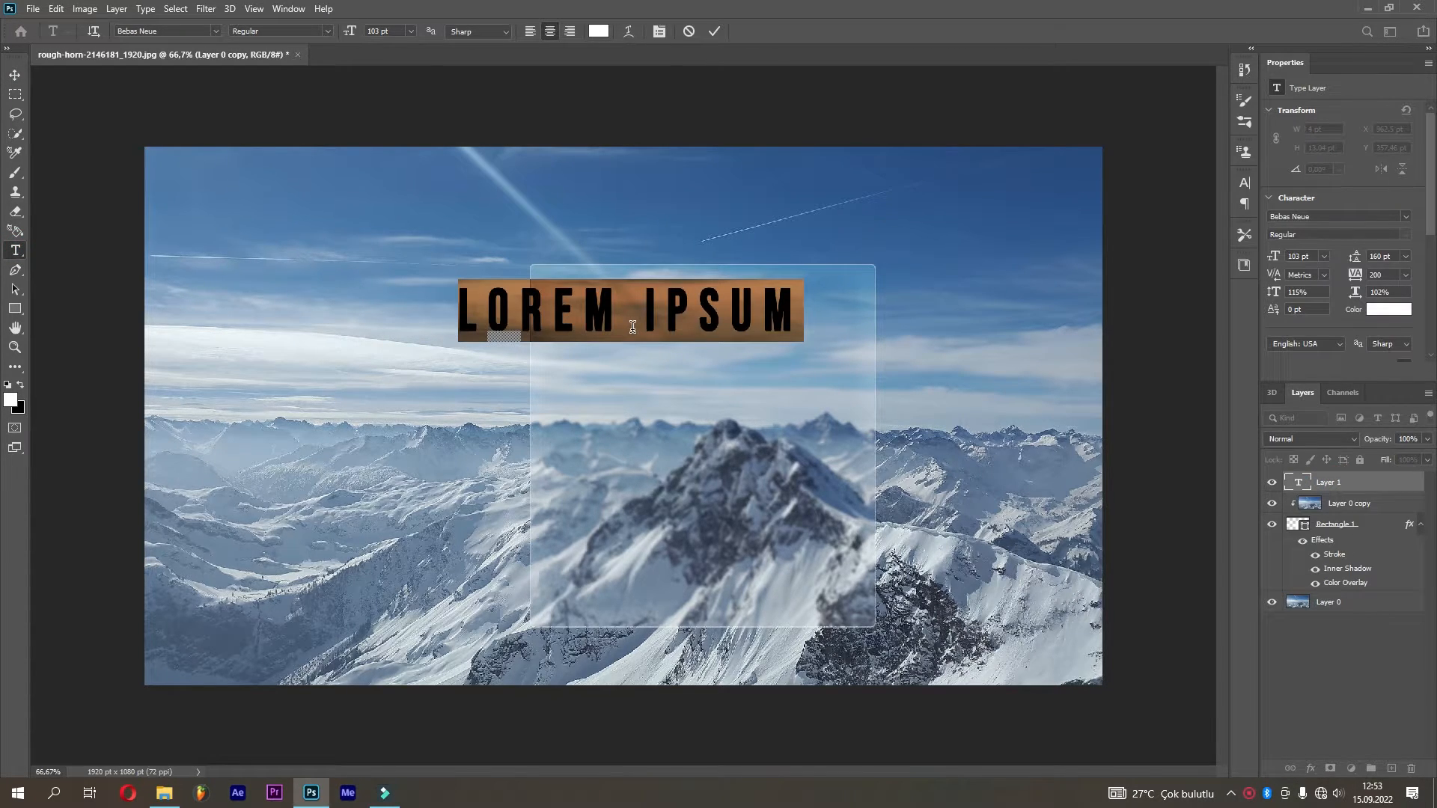
type("COLD ")
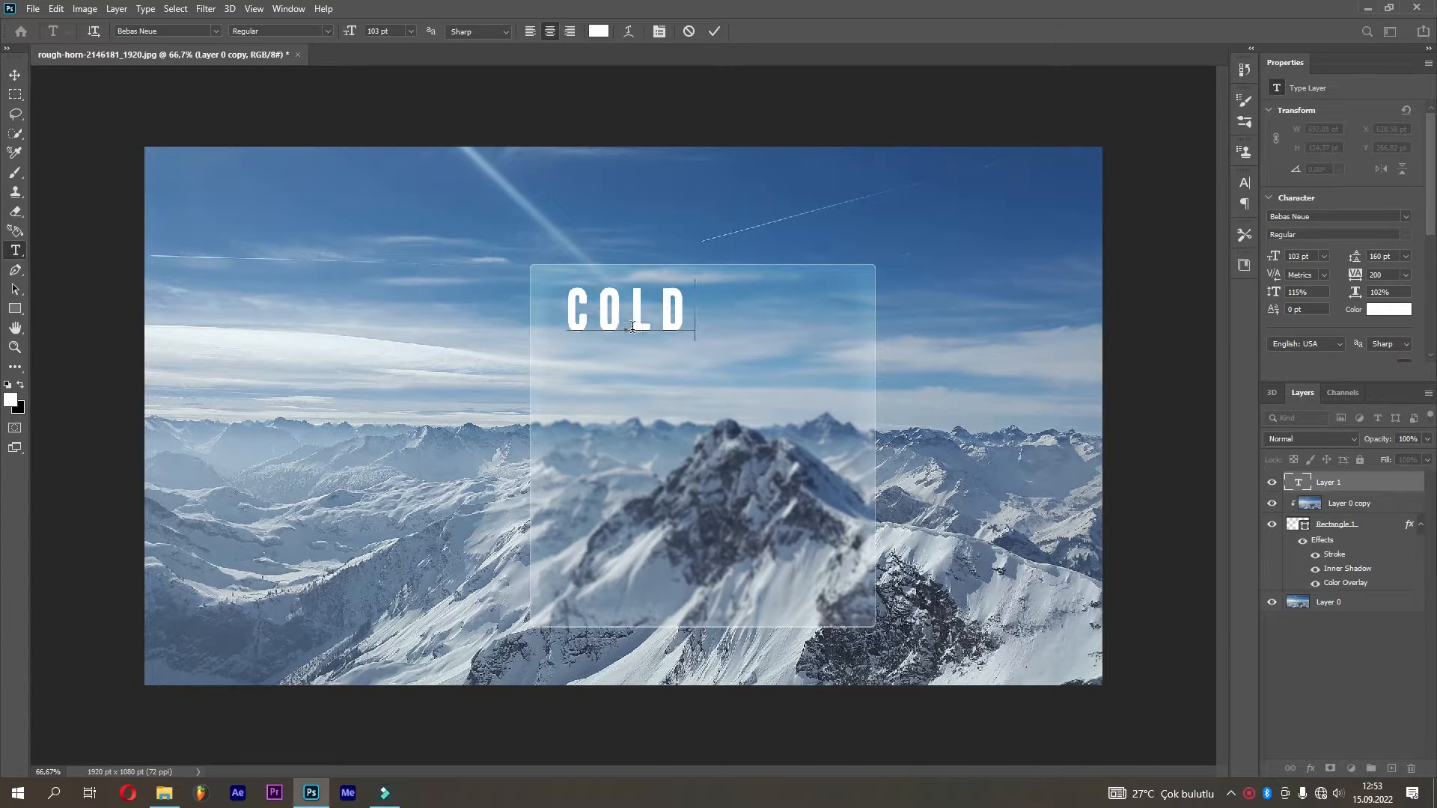
type("MONTHS")
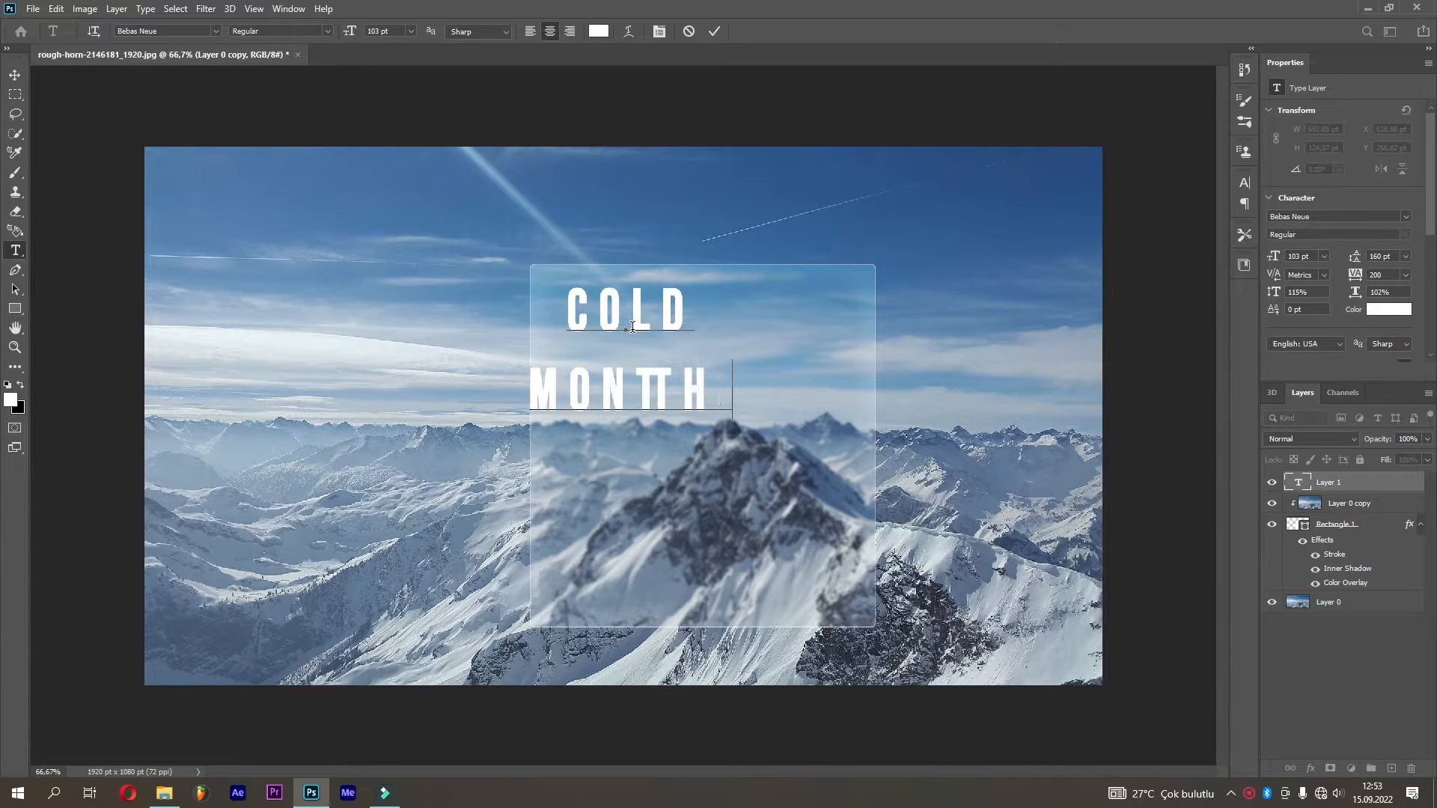
left_click_drag(655, 382, 738, 396)
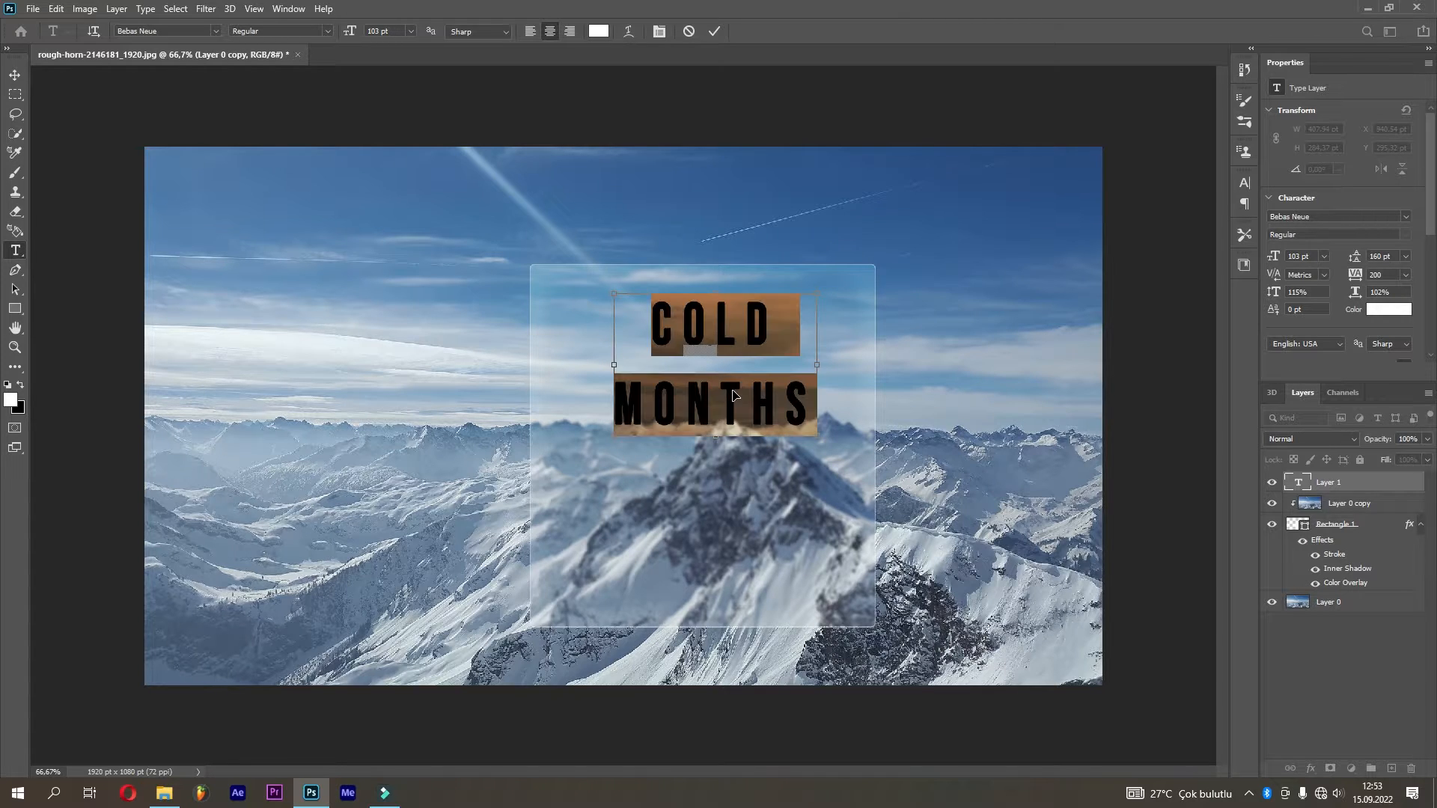
Change the COLD MONTHS text to the Brushot font and centre it horizontally in the upper part of the glass rectangle.
left_click(1405, 217)
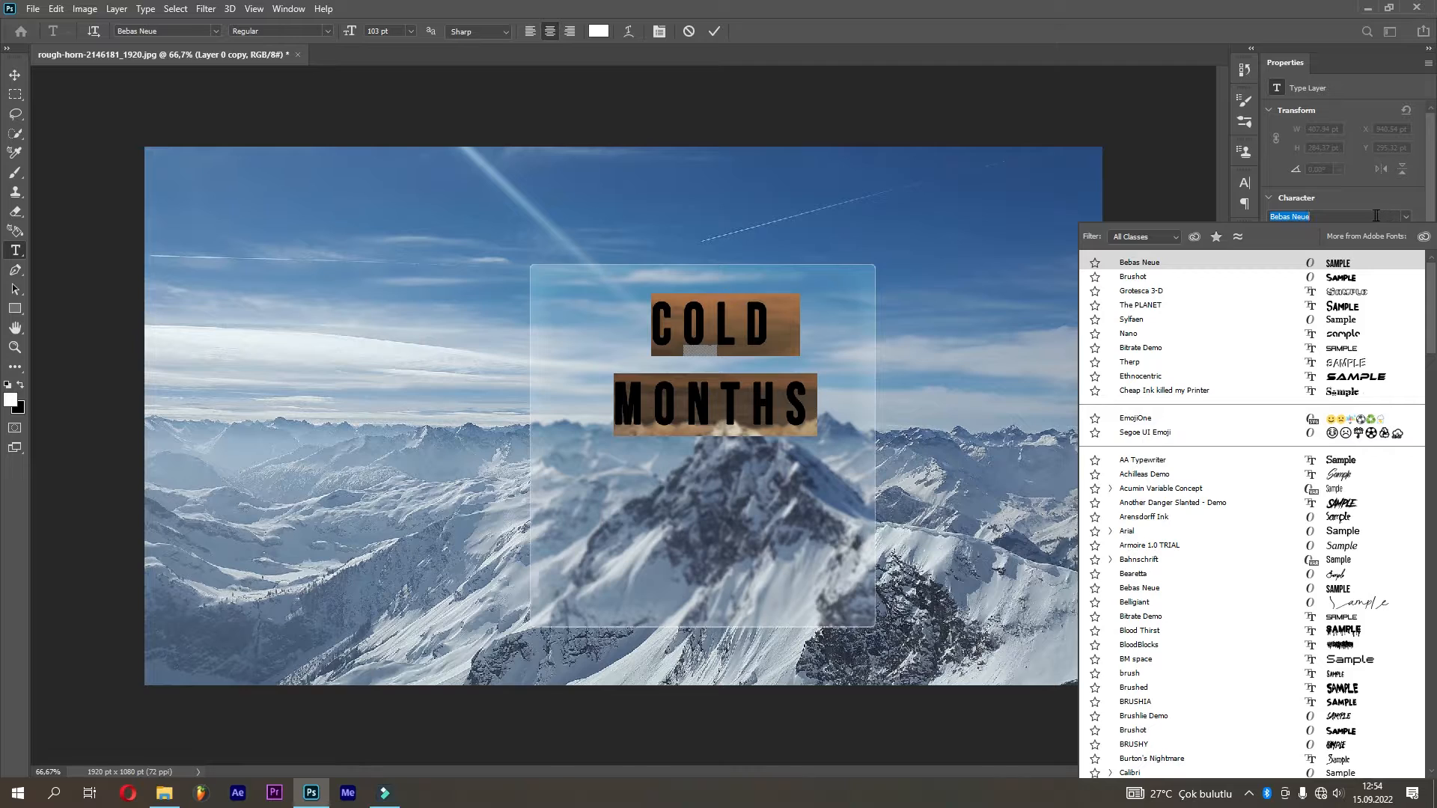
left_click(1163, 276)
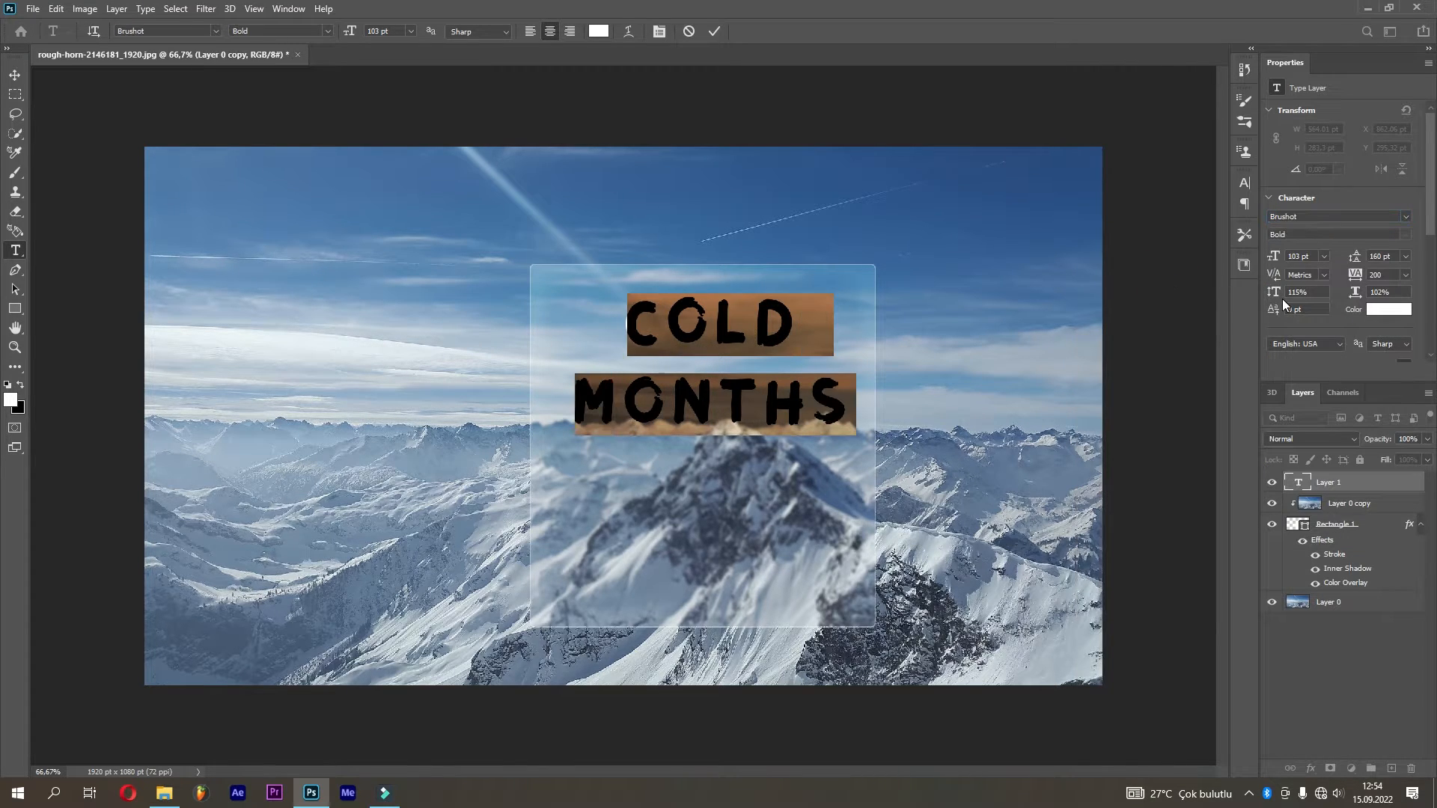
left_click(769, 396)
left_click(14, 75)
left_click_drag(747, 403, 741, 402)
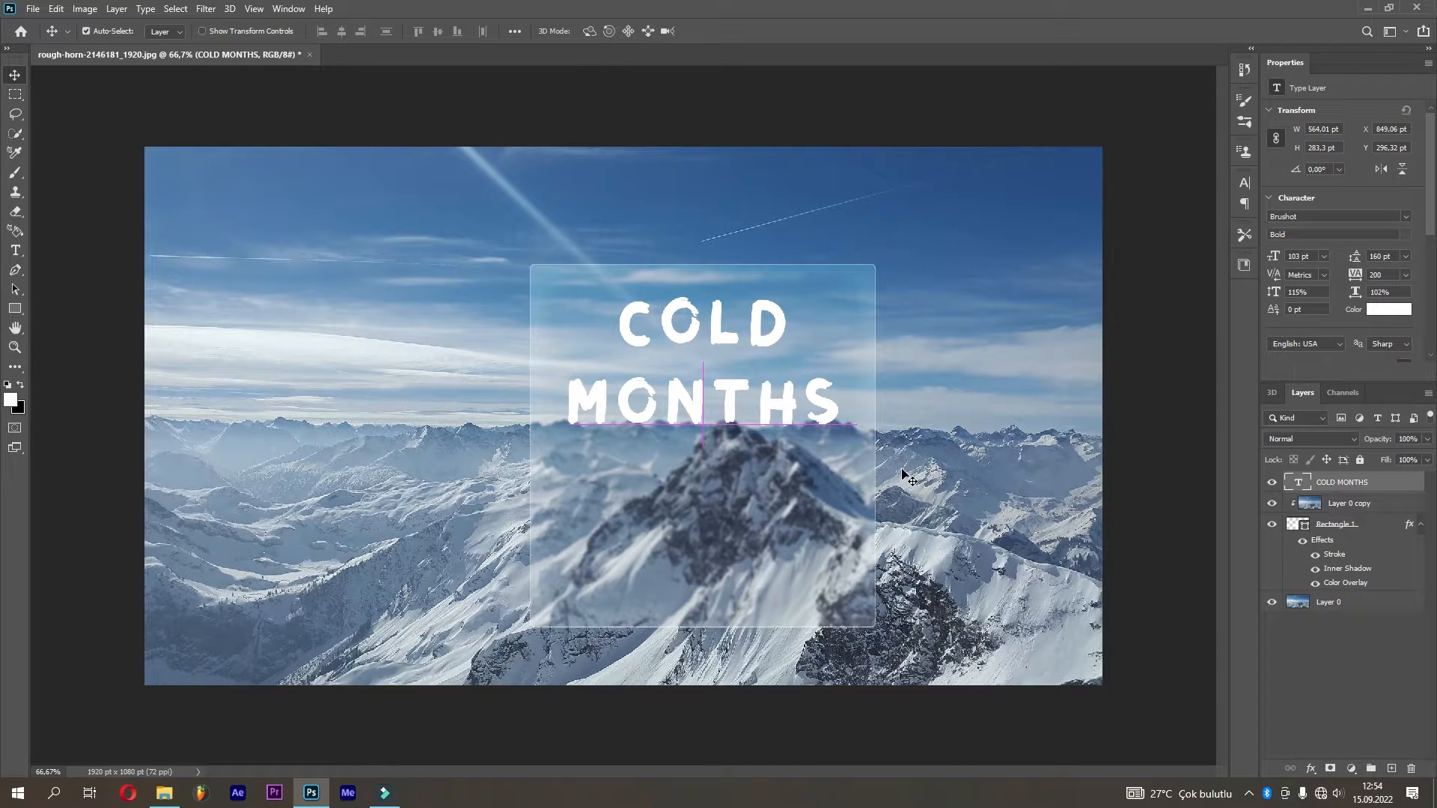
Add an outside stroke of 2 px at 47% opacity in colour #8bdae6 to the COLD MONTHS layer style.
right_click(1369, 489)
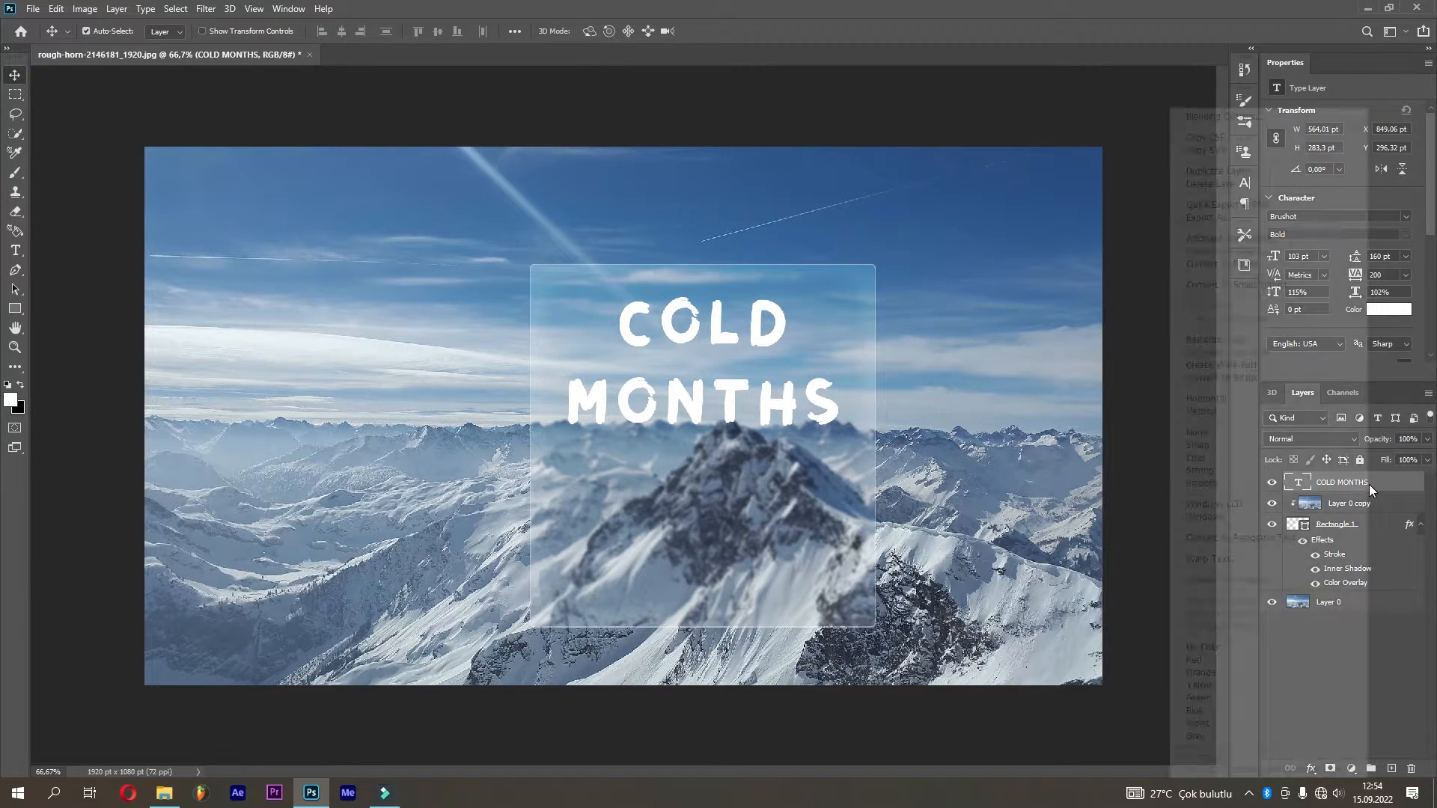
left_click(1260, 119)
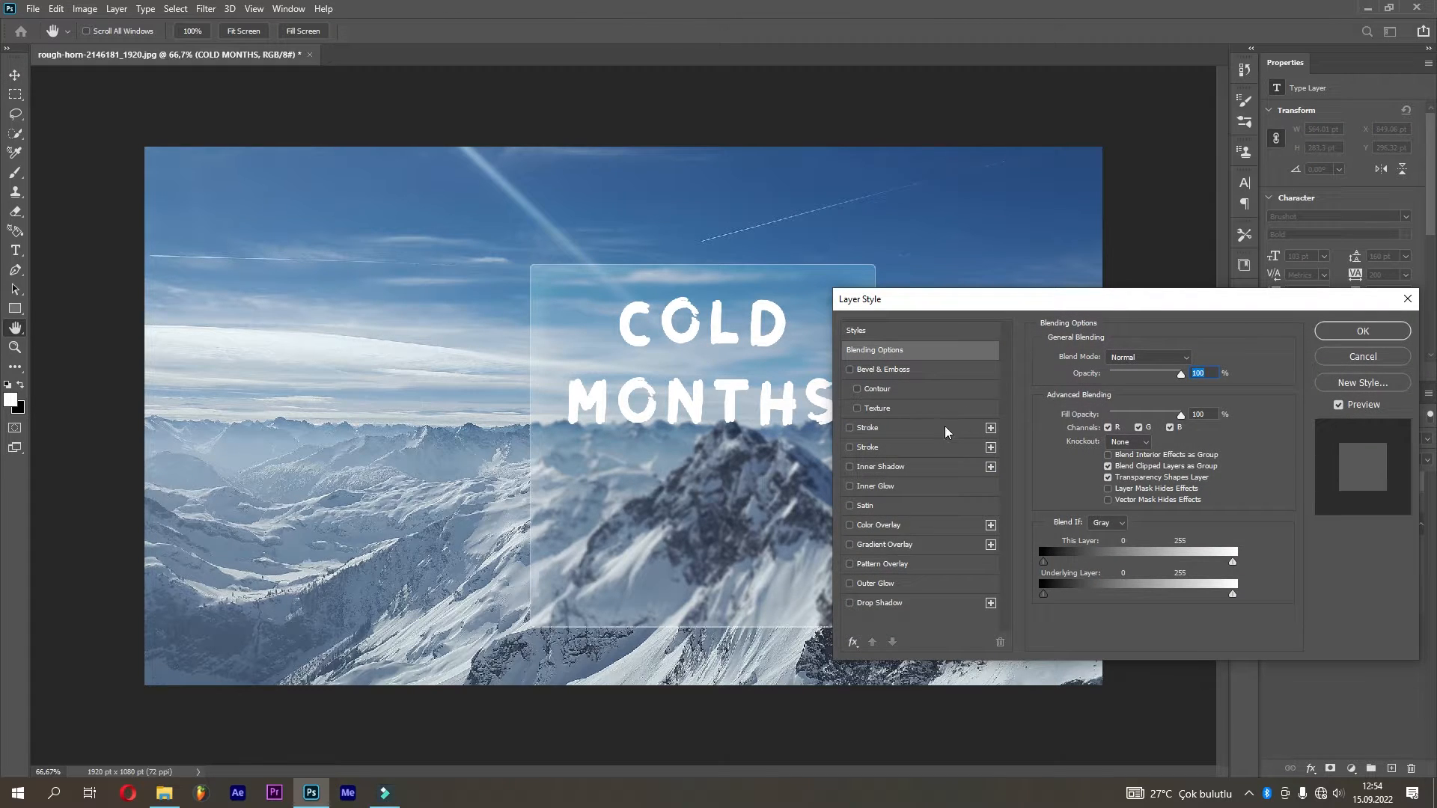
left_click(924, 432)
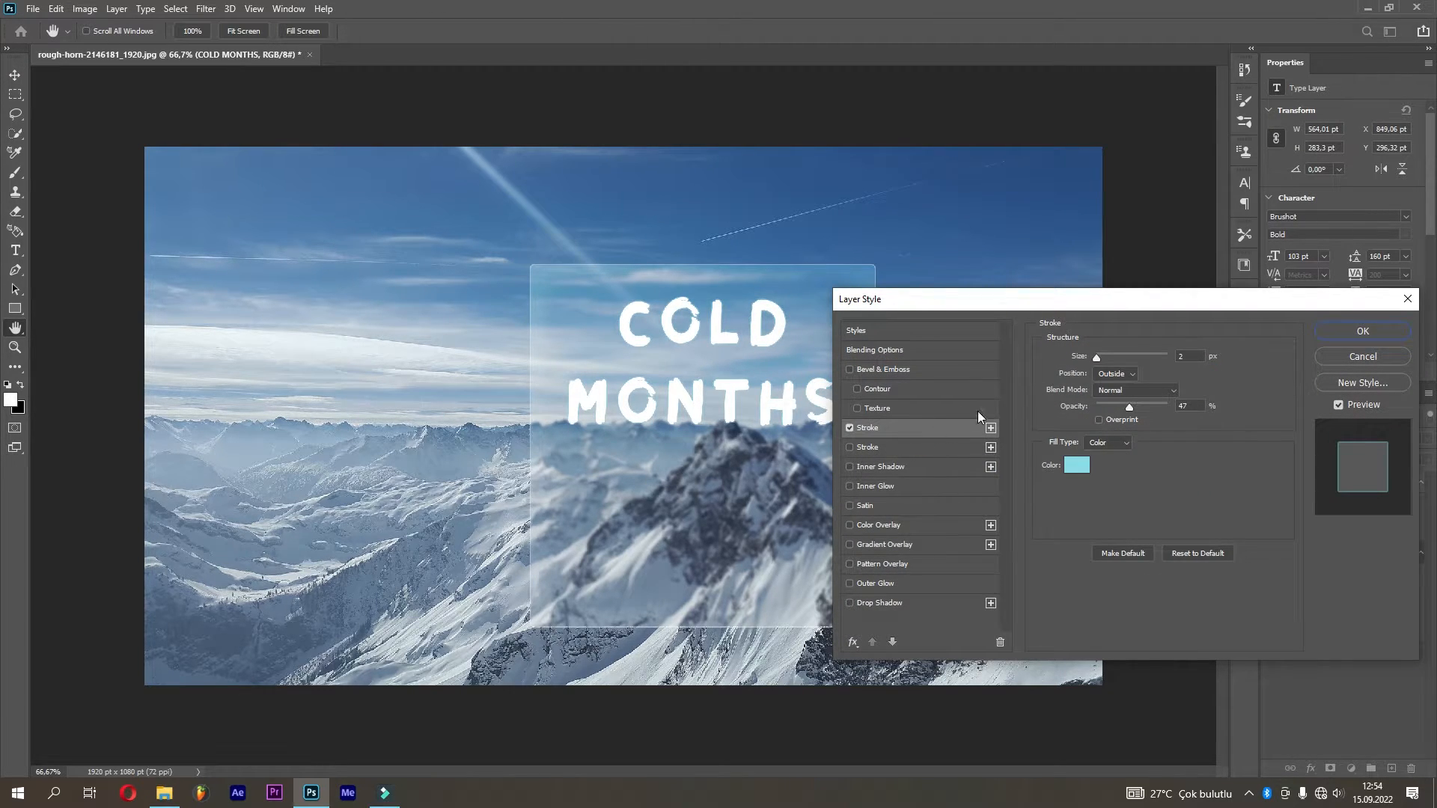
left_click(1078, 467)
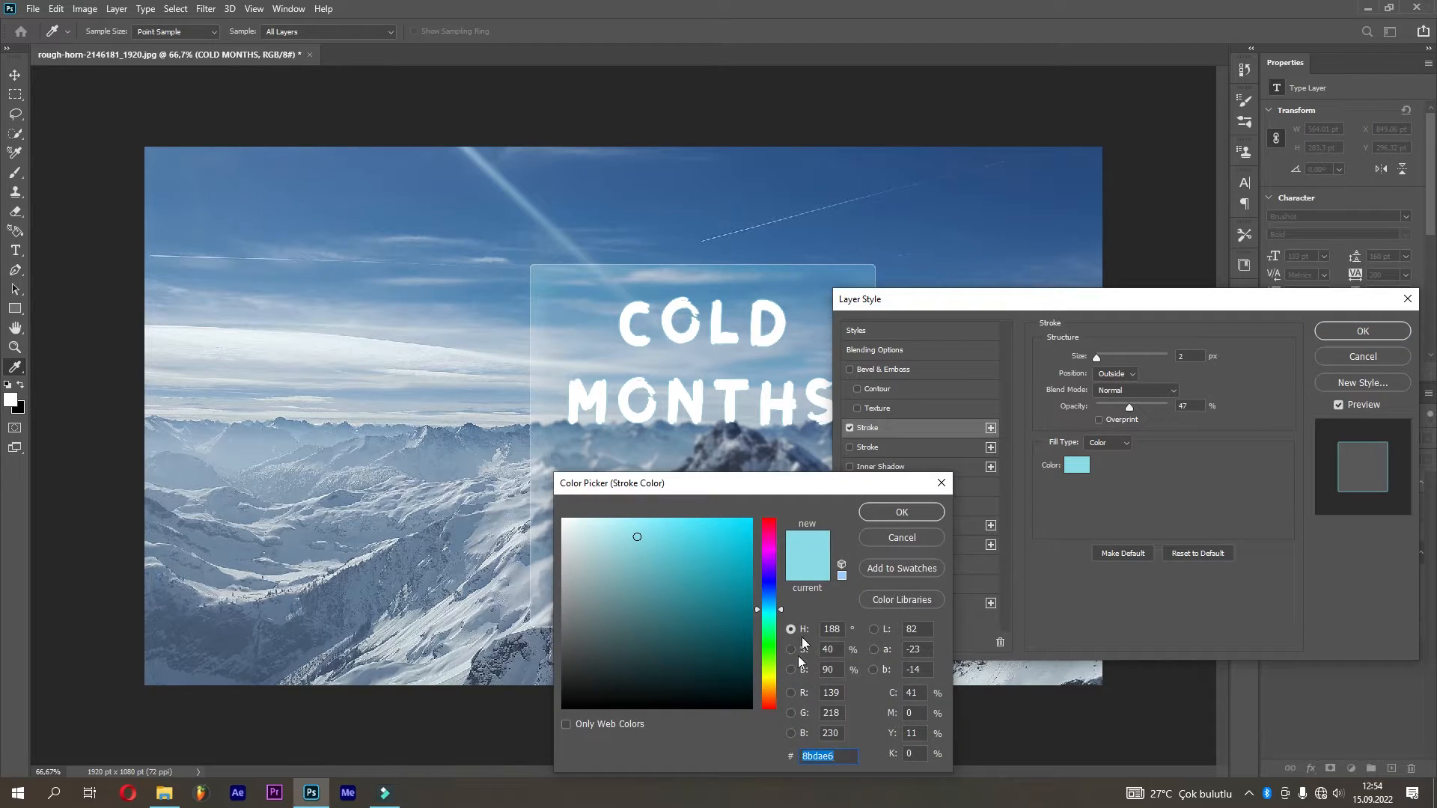
left_click(903, 539)
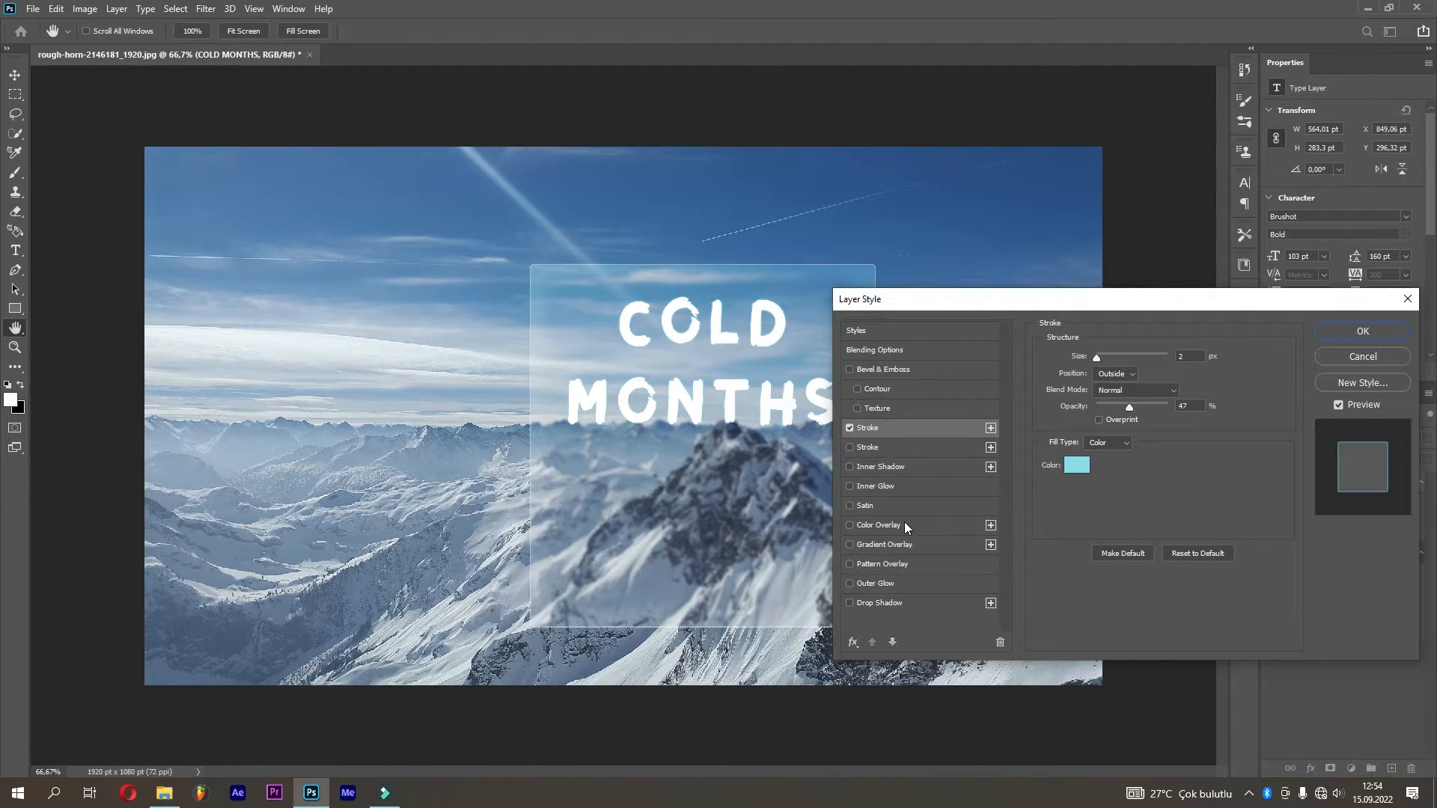
Add a white outer glow to the text in Overlay mode with 30% opacity and 2% noise.
left_click(906, 585)
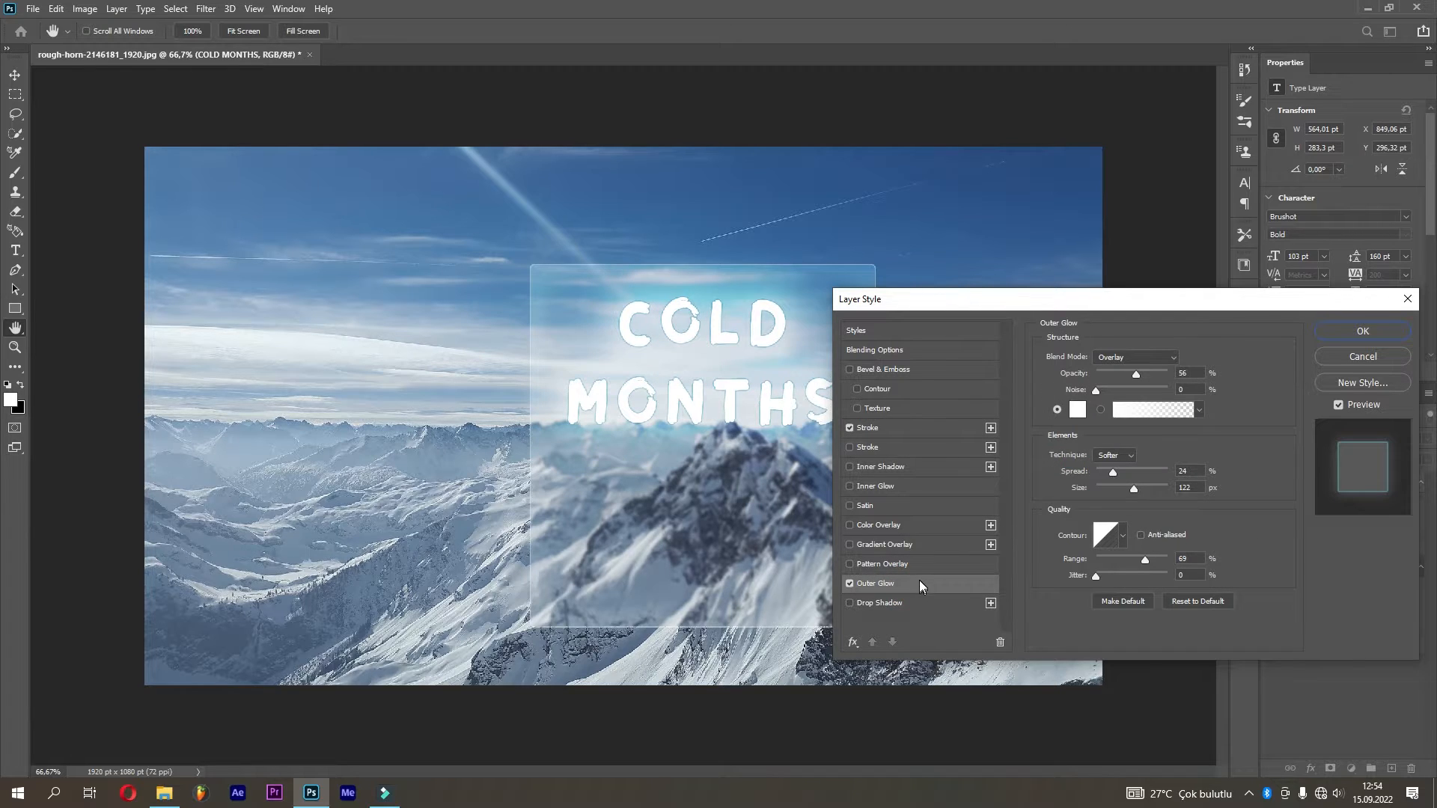
left_click_drag(1136, 374, 1099, 391)
left_click(1121, 373)
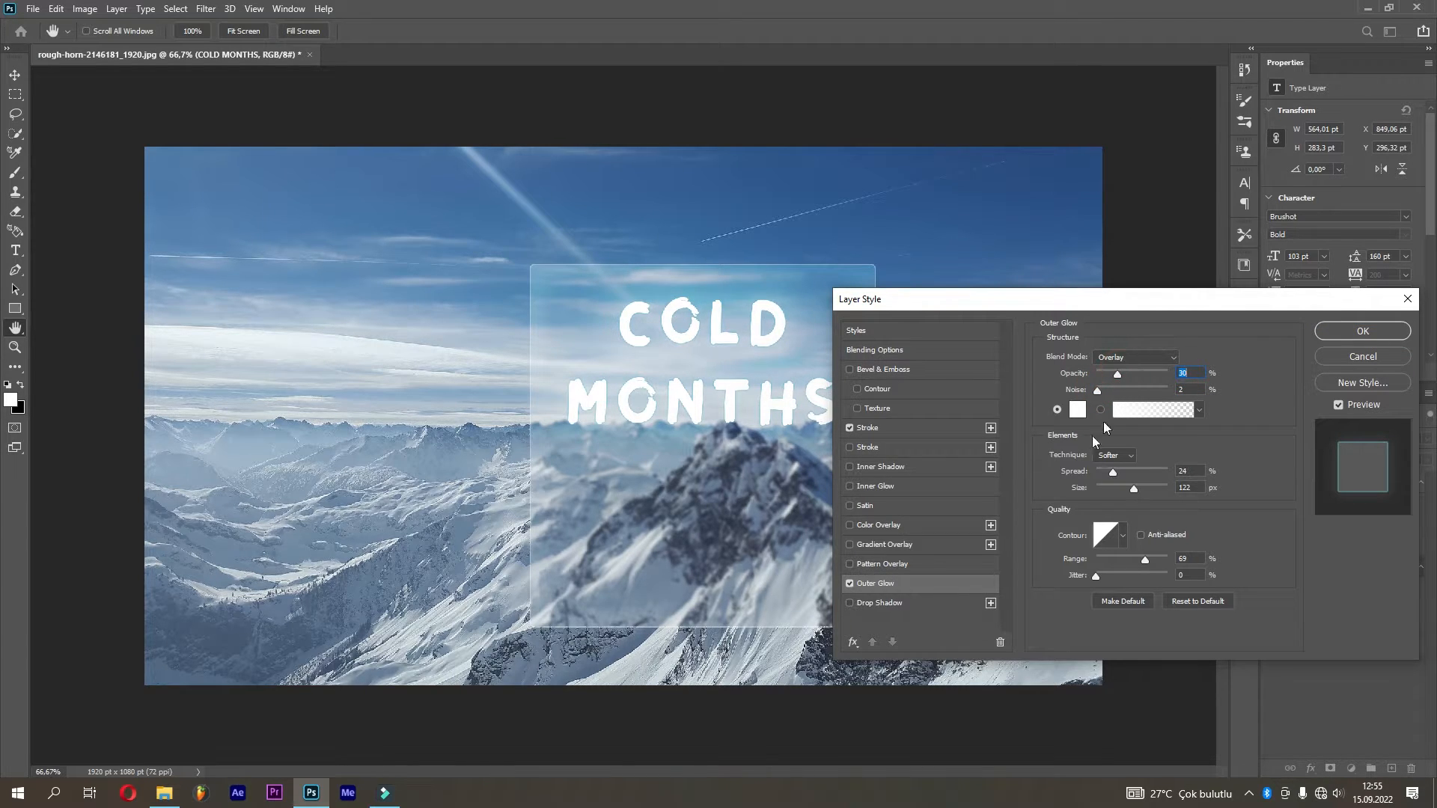
Add a drop shadow with 82% opacity, 168° angle, 16% spread and 57 px size, and move the text down to about Y 422 pt.
left_click(913, 602)
left_click(1153, 378)
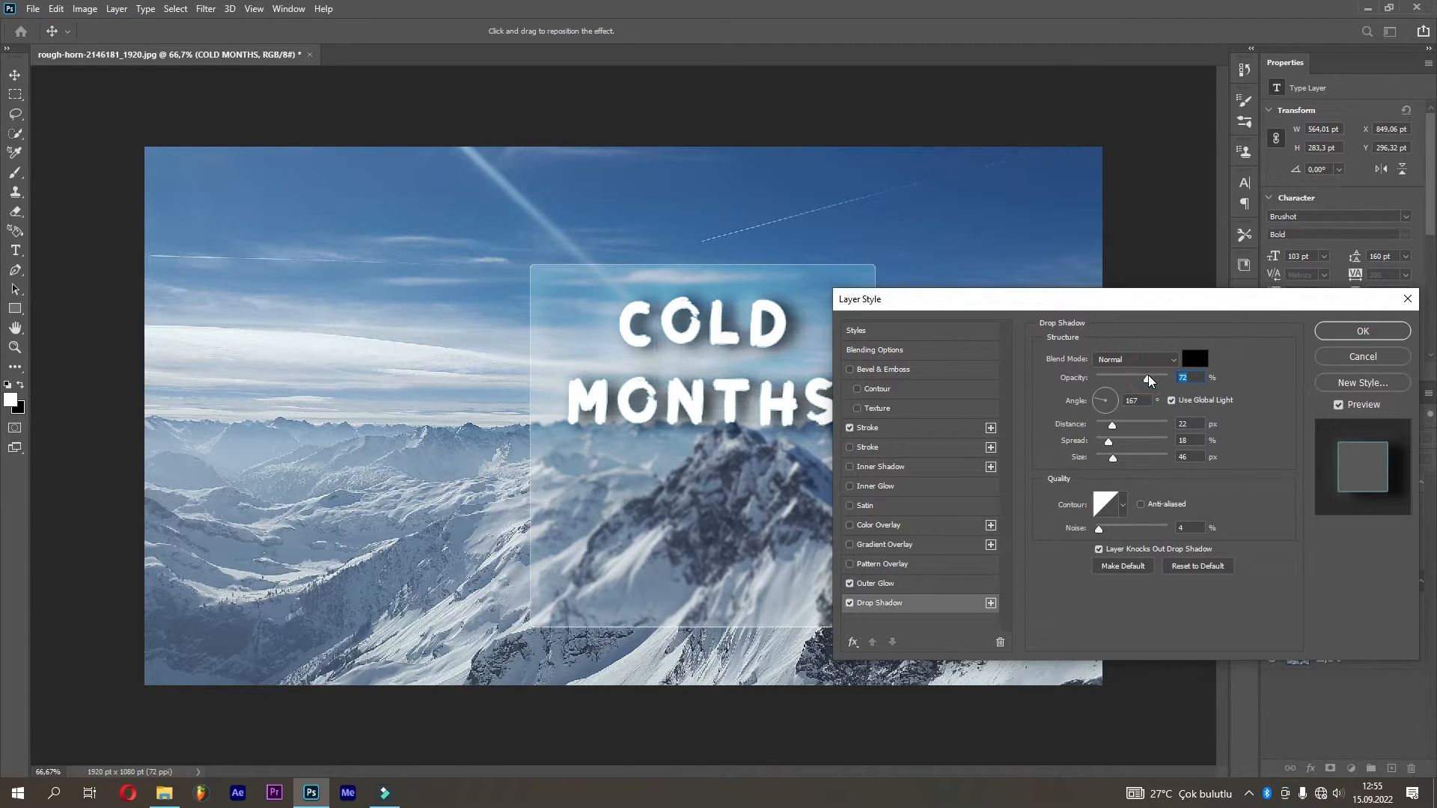
left_click(1109, 445)
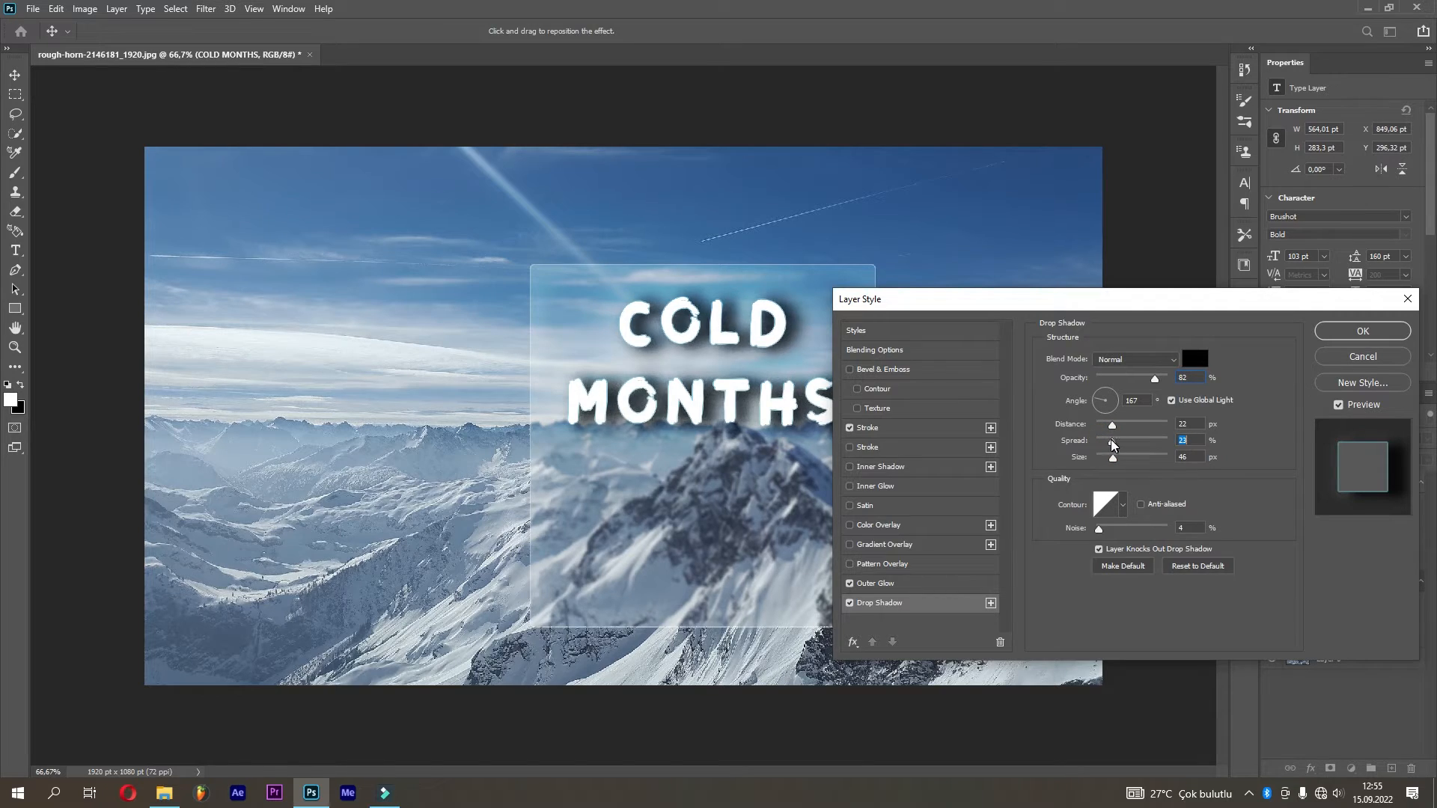
left_click(1108, 458)
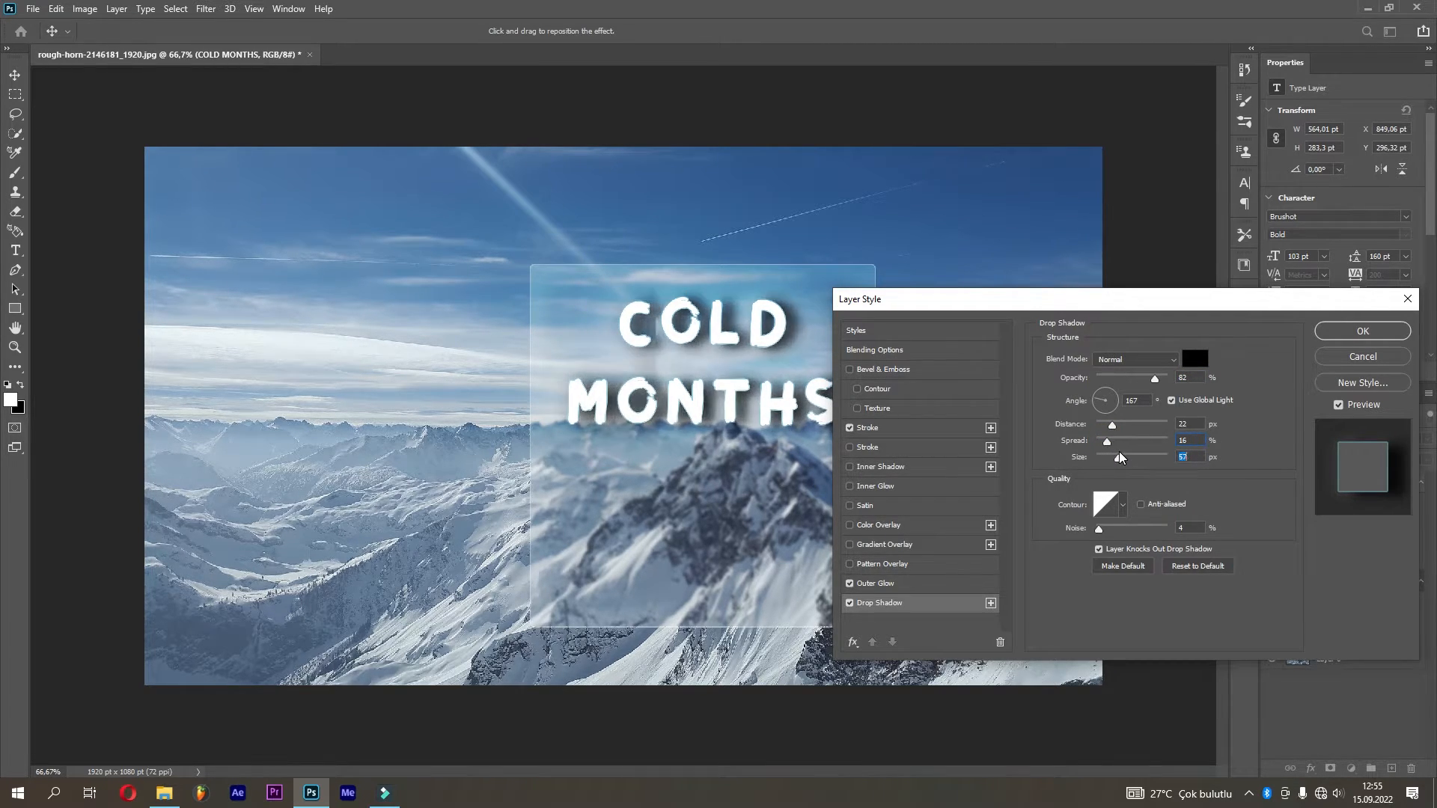
left_click_drag(1108, 463, 1117, 458)
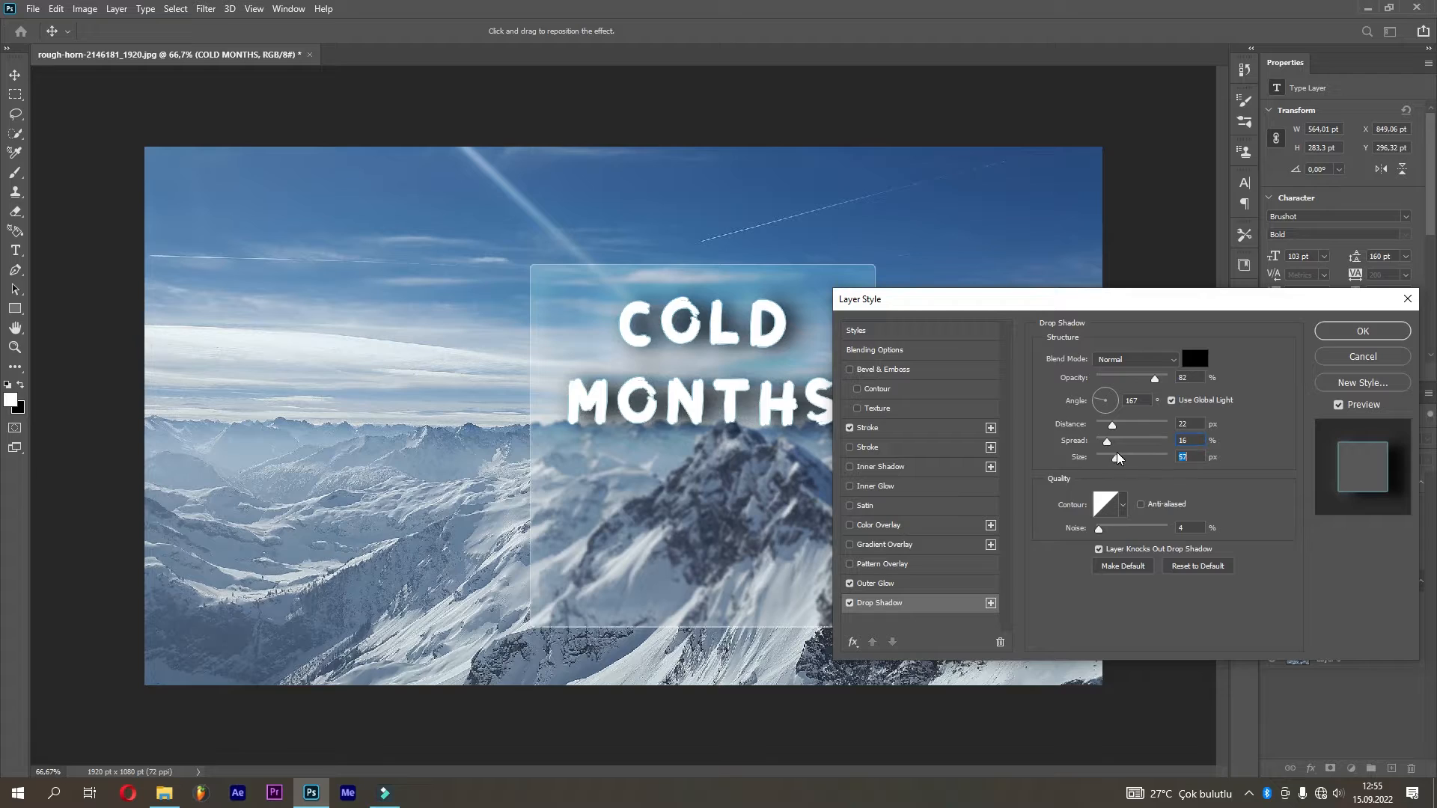
left_click(1116, 408)
left_click(1097, 402)
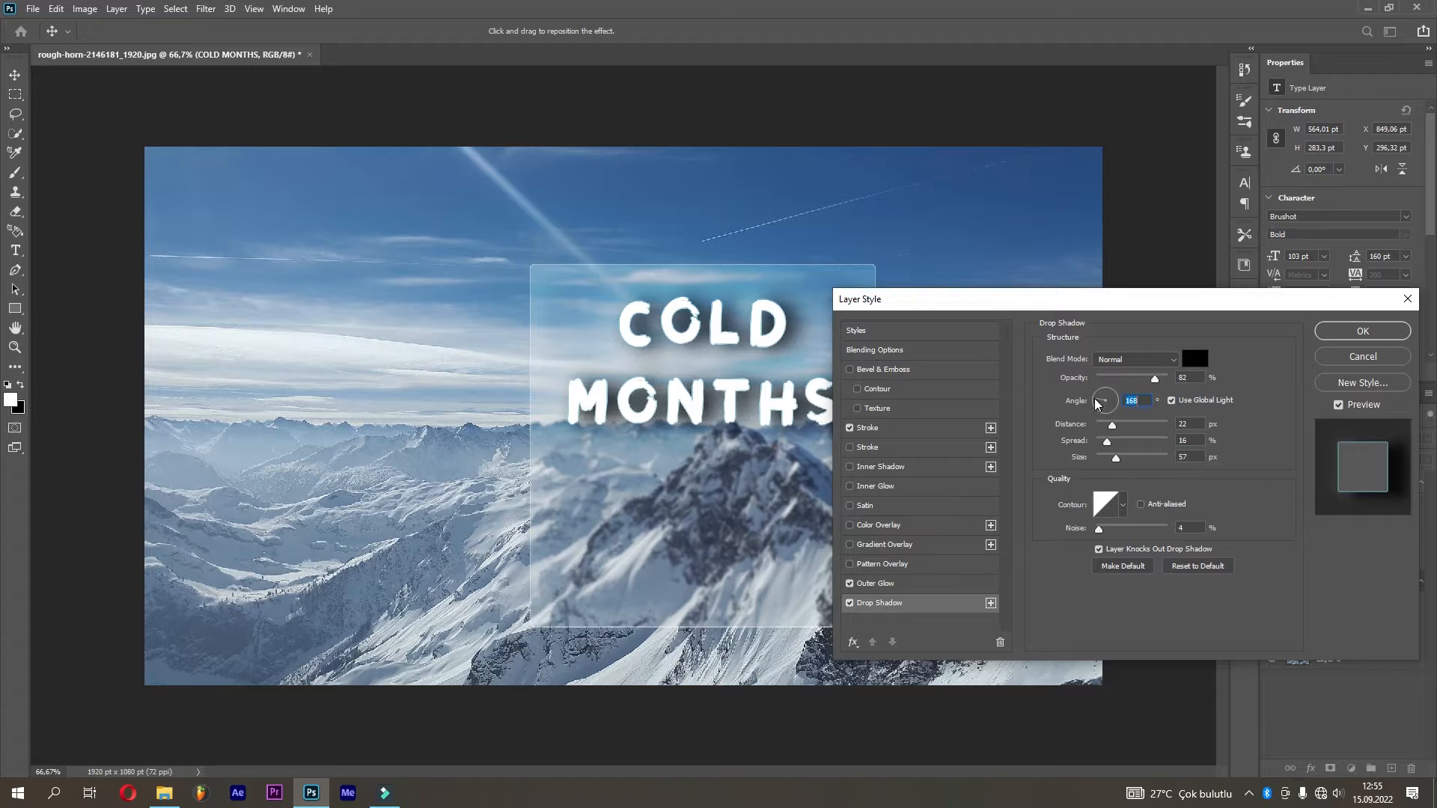
left_click(1356, 333)
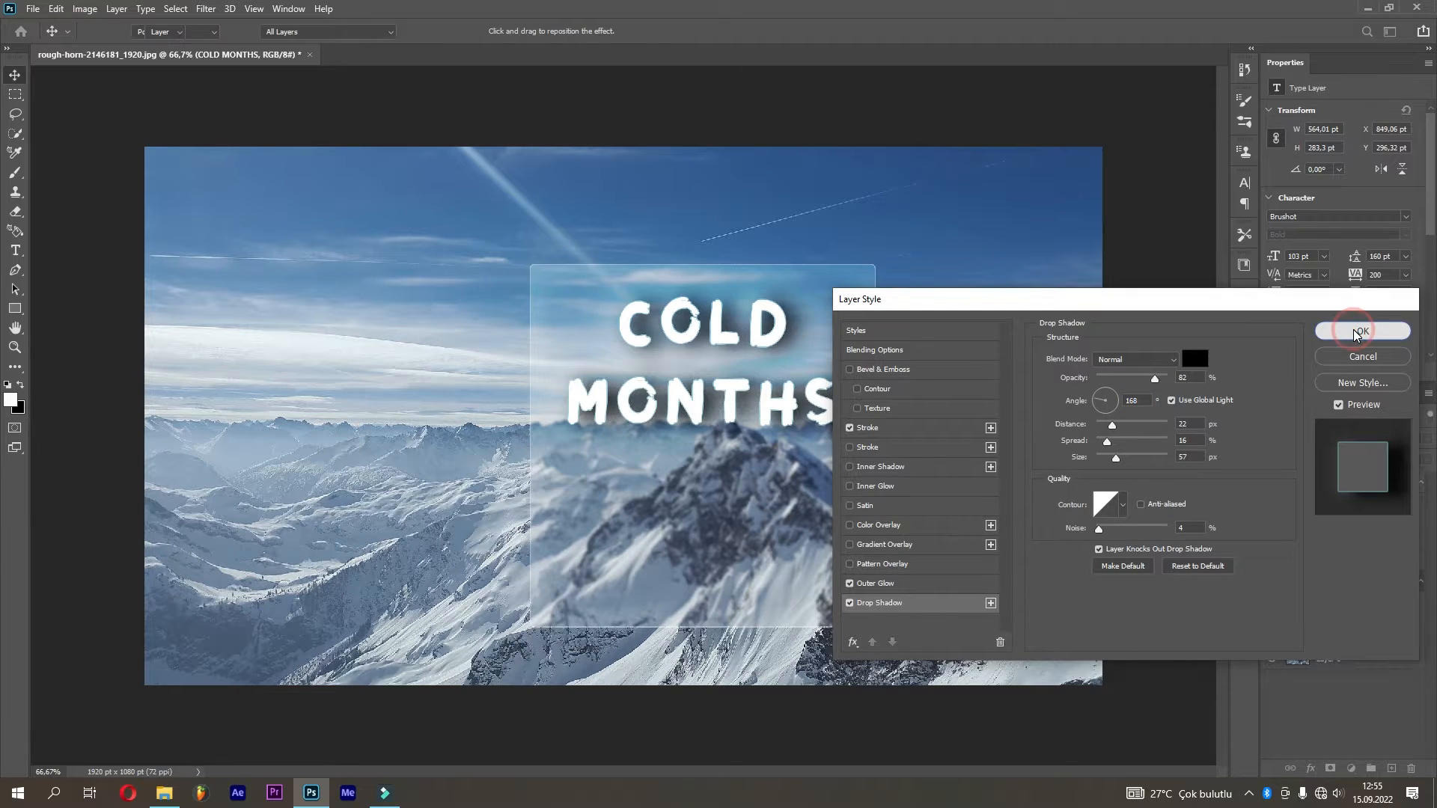
left_click_drag(751, 394, 748, 455)
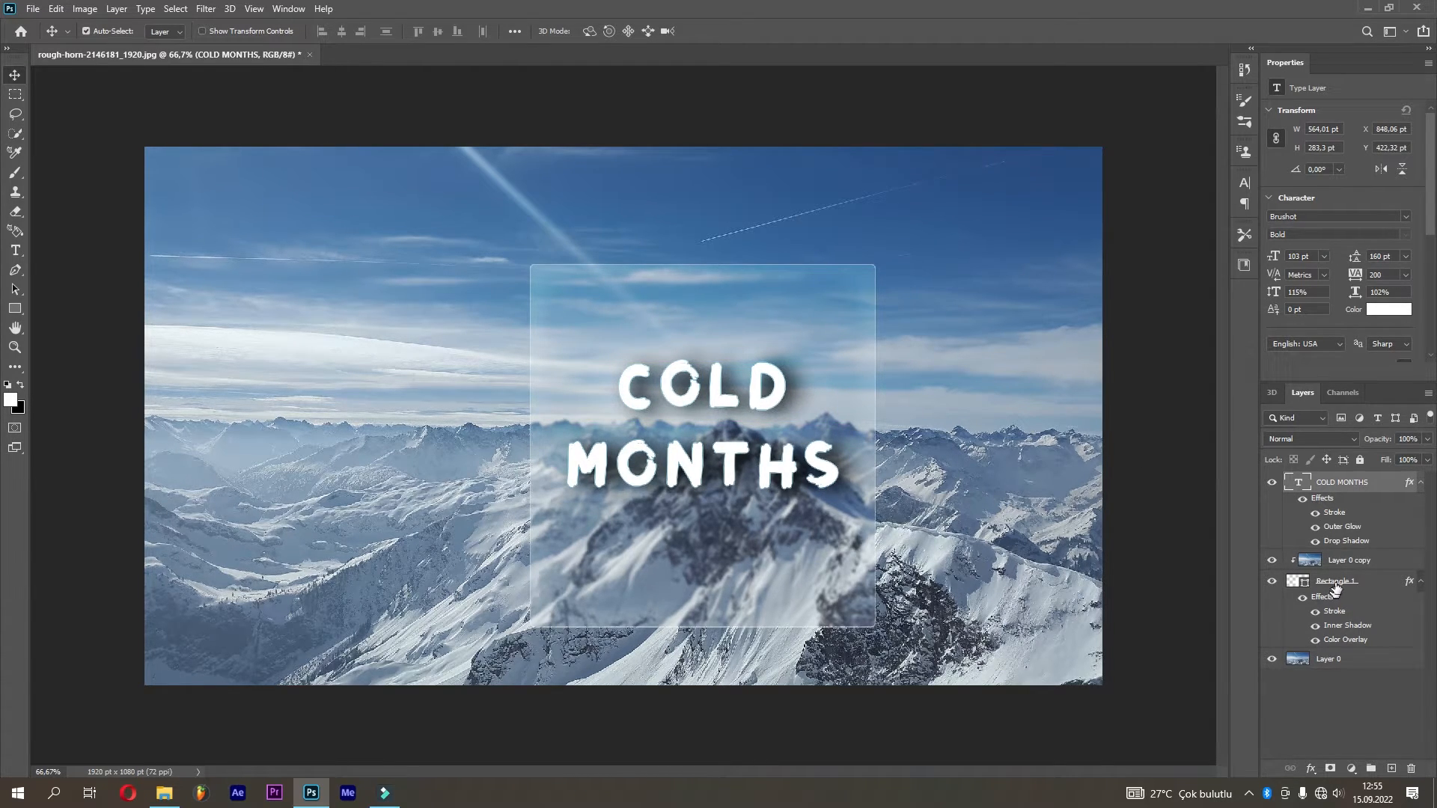
Create a new layer above the COLD MONTHS text and clip it to the text layer.
left_click(1392, 769)
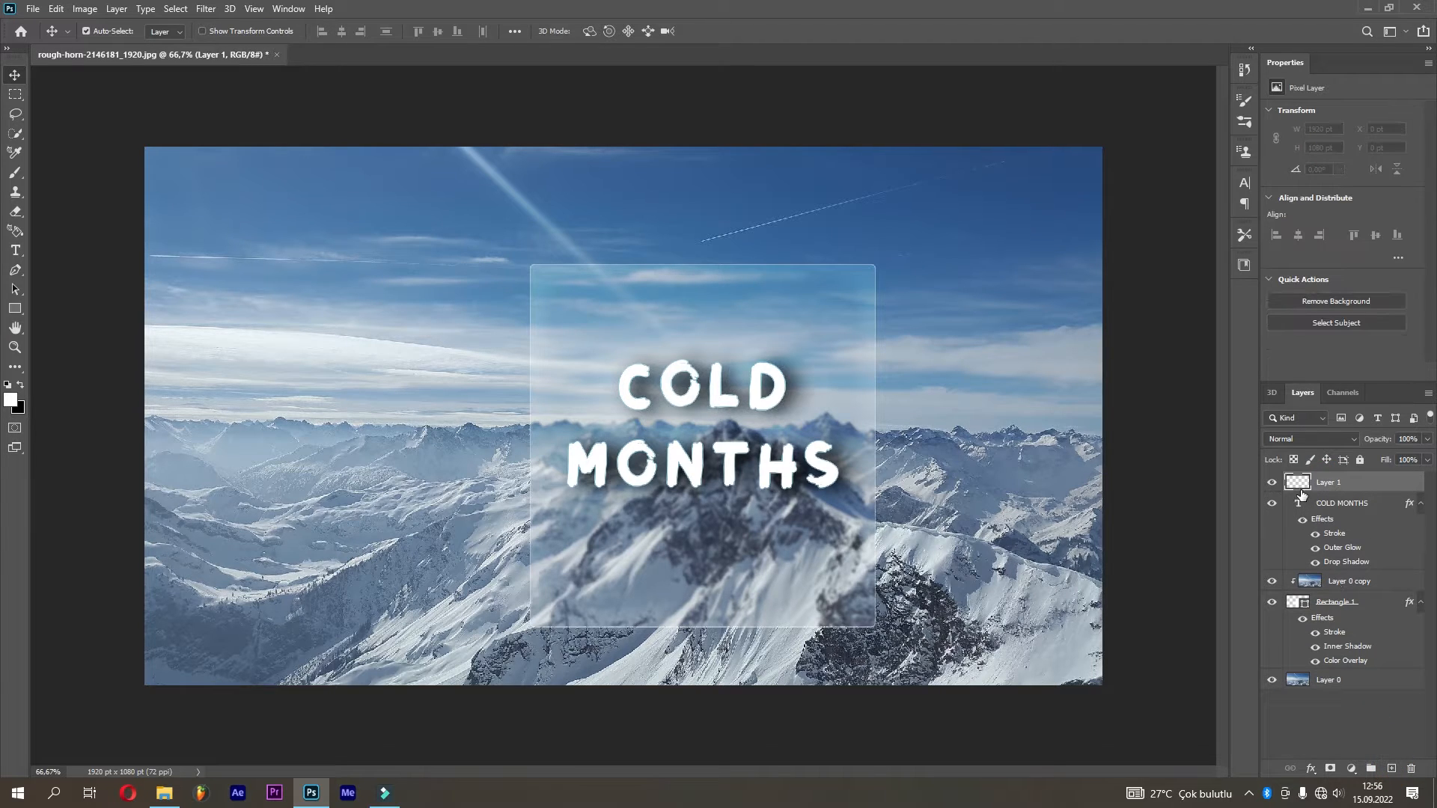
right_click(1362, 483)
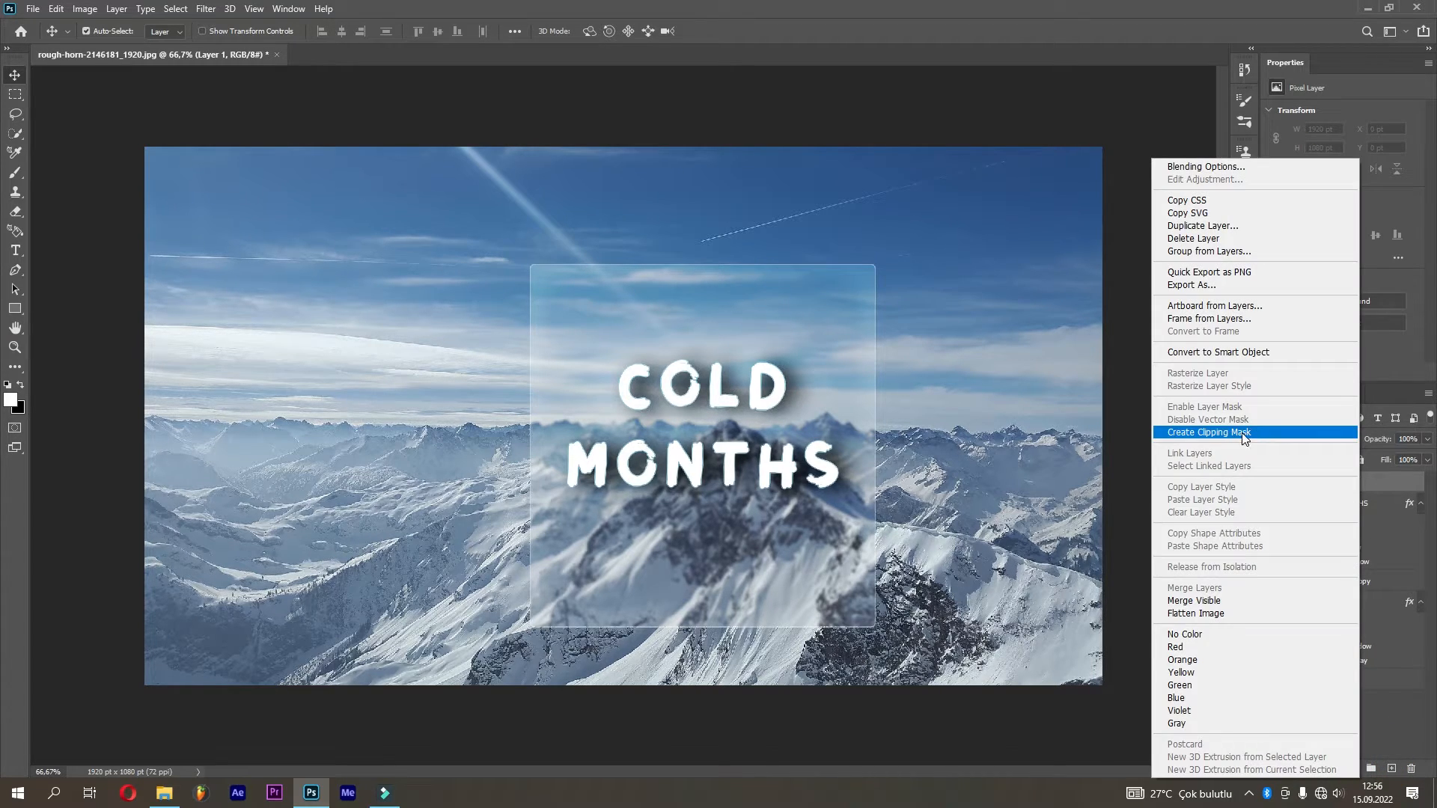
left_click(1206, 422)
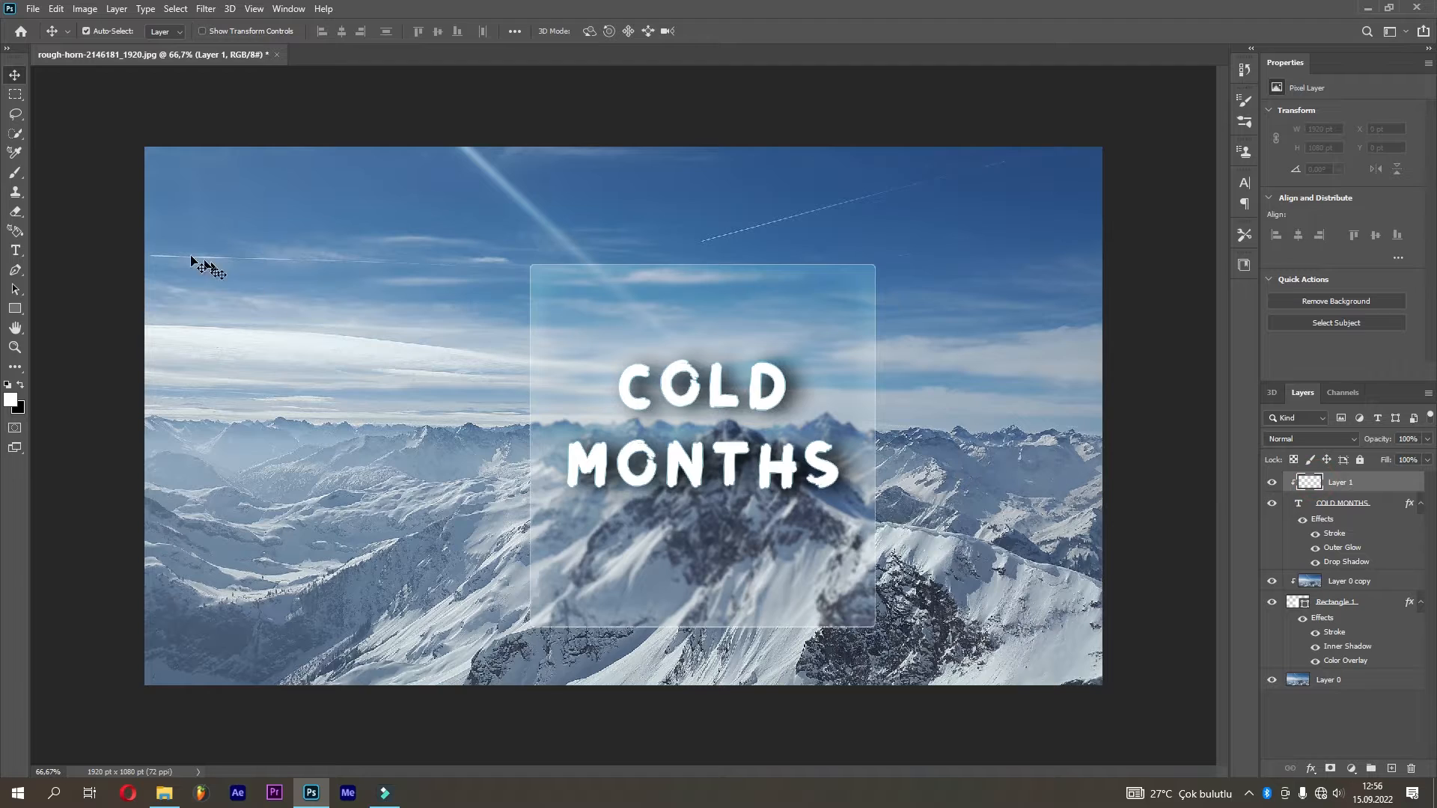
Draw a diagonal strip path with the Pen tool across the glass rectangle's upper-left corner.
left_click(16, 270)
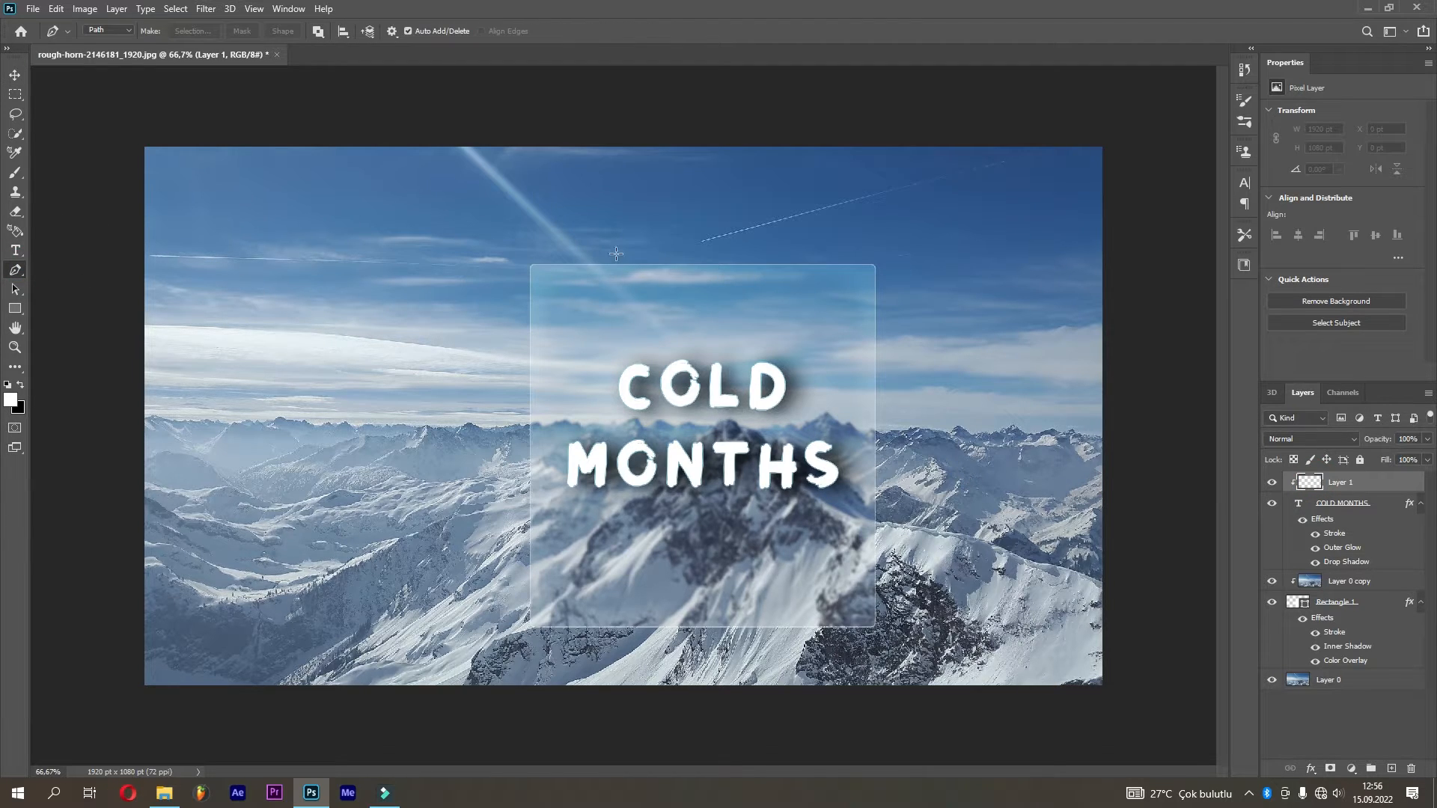
left_click(654, 245)
left_click(502, 370)
left_click(472, 403)
left_click(482, 410)
left_click(492, 404)
left_click(511, 395)
left_click(698, 247)
Draw a narrow and a wider diagonal strip path running across the COLD MONTHS text to the glass's lower-left edge.
left_click(788, 253)
left_click(502, 545)
left_click(511, 558)
left_click(813, 256)
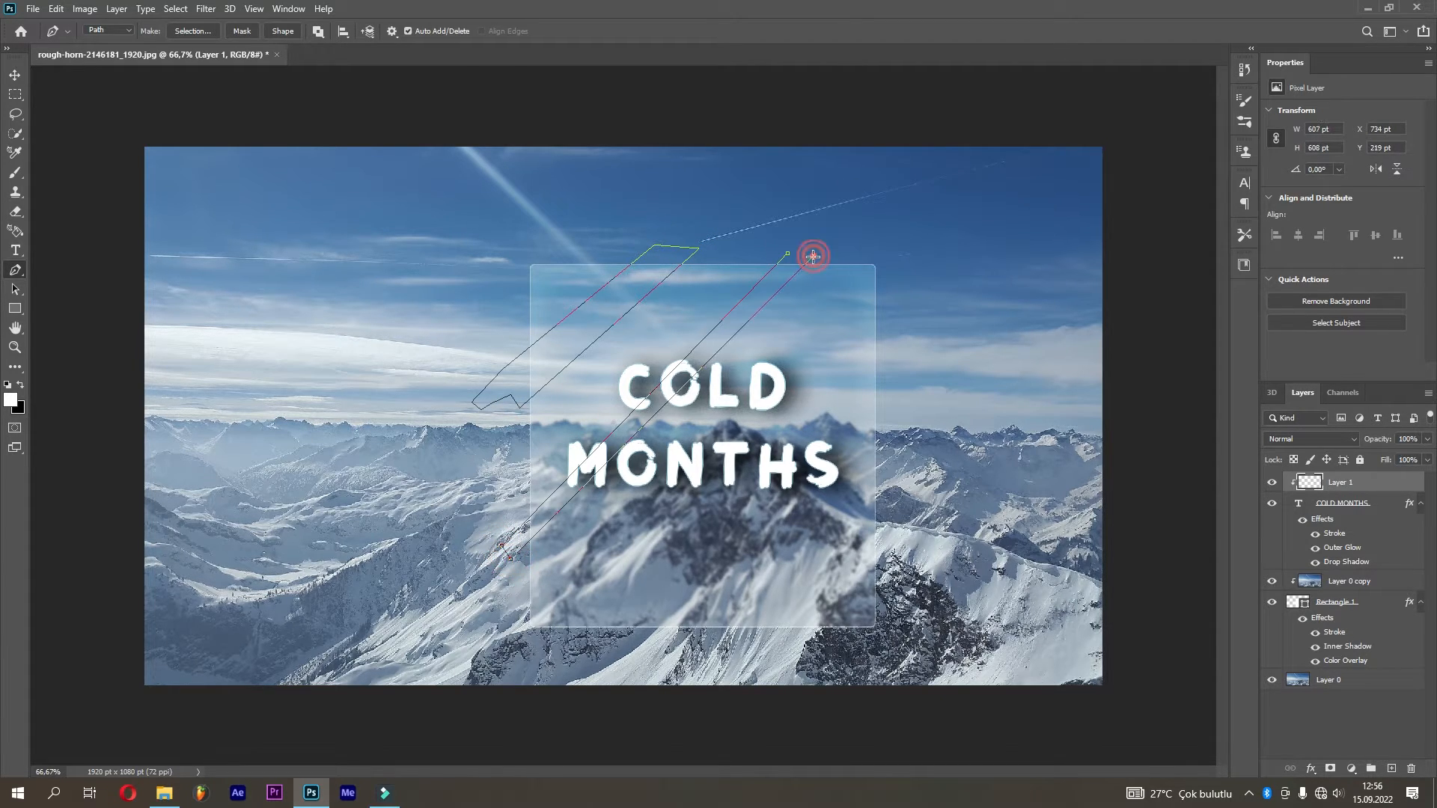
left_click(884, 258)
left_click(512, 632)
left_click(544, 644)
left_click(582, 646)
left_click(917, 274)
left_click(884, 258)
Draw a fourth diagonal strip path across the glass's lower-right corner and convert all the strips into a selection.
left_click(696, 651)
left_click(927, 471)
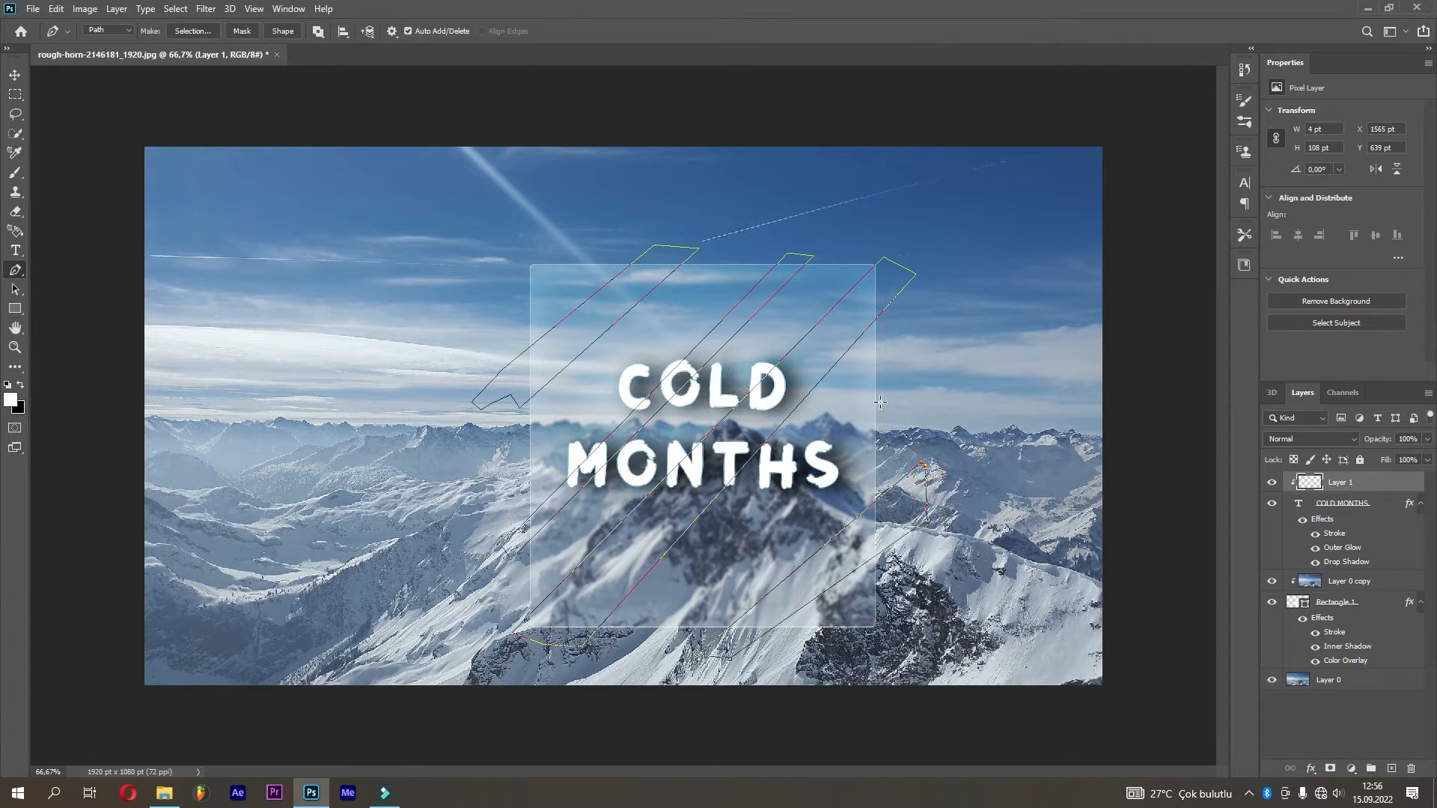
key("ctrl+Return")
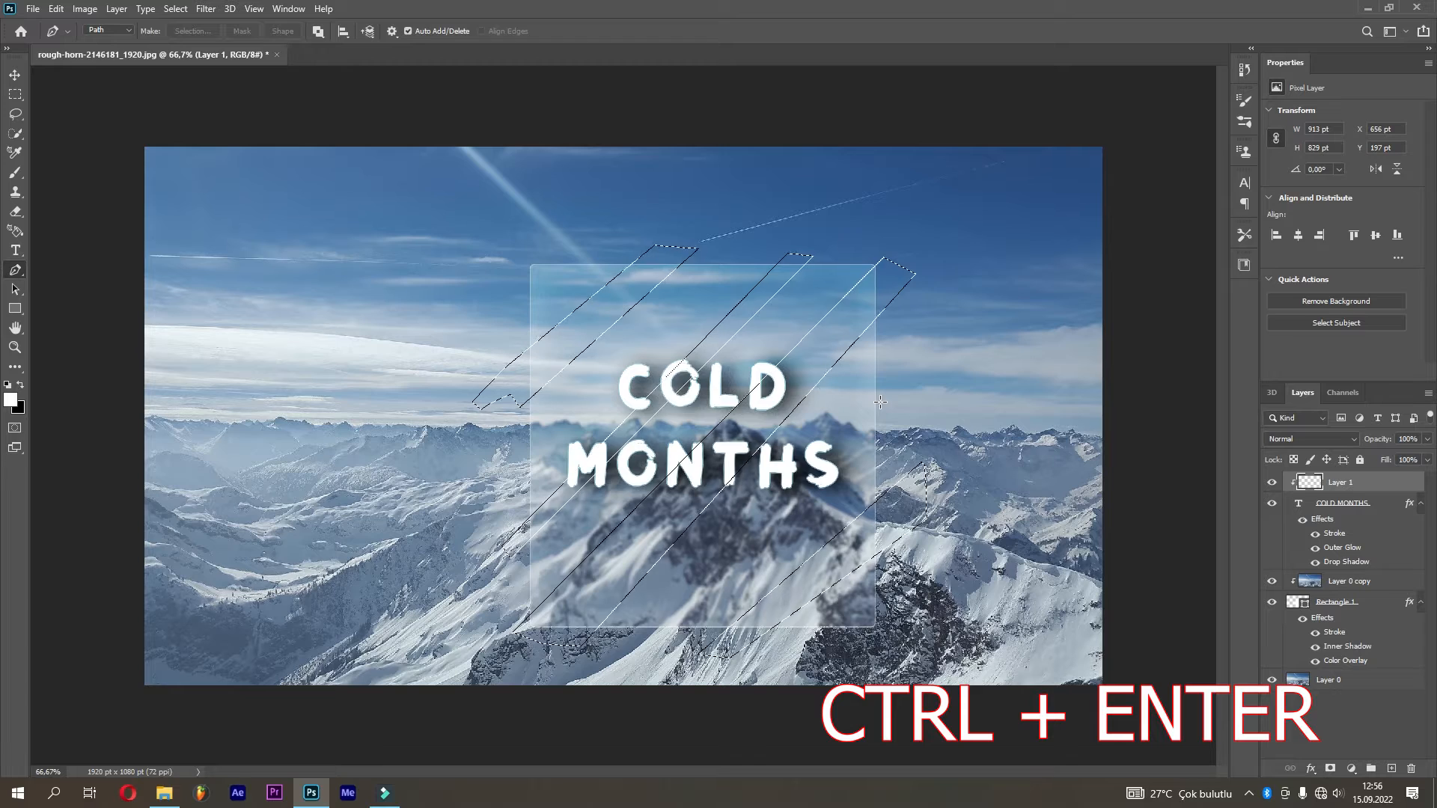
Paint the selected diagonal strips white on Layer 1 with an enlarged Brush.
left_click(1310, 482)
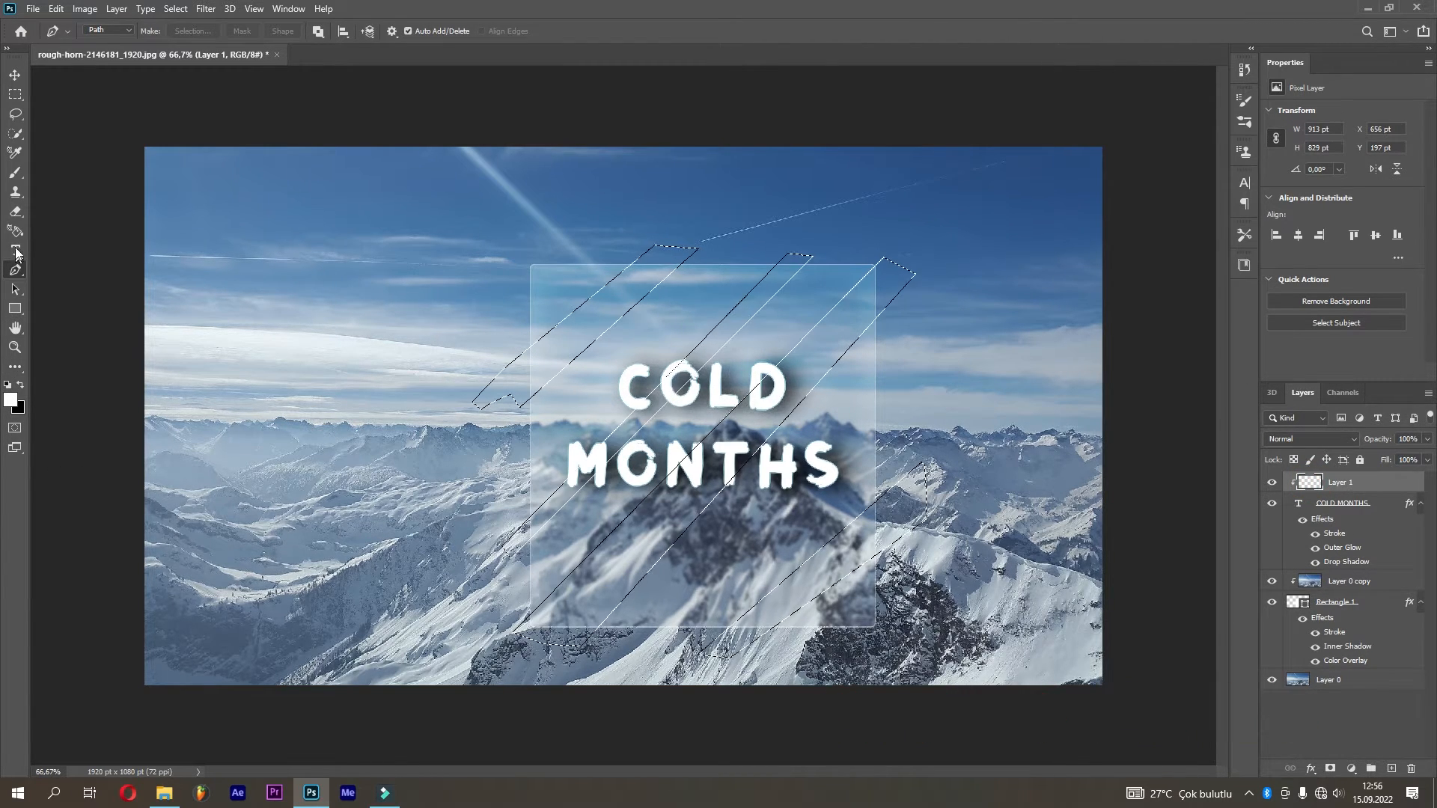
left_click(15, 172)
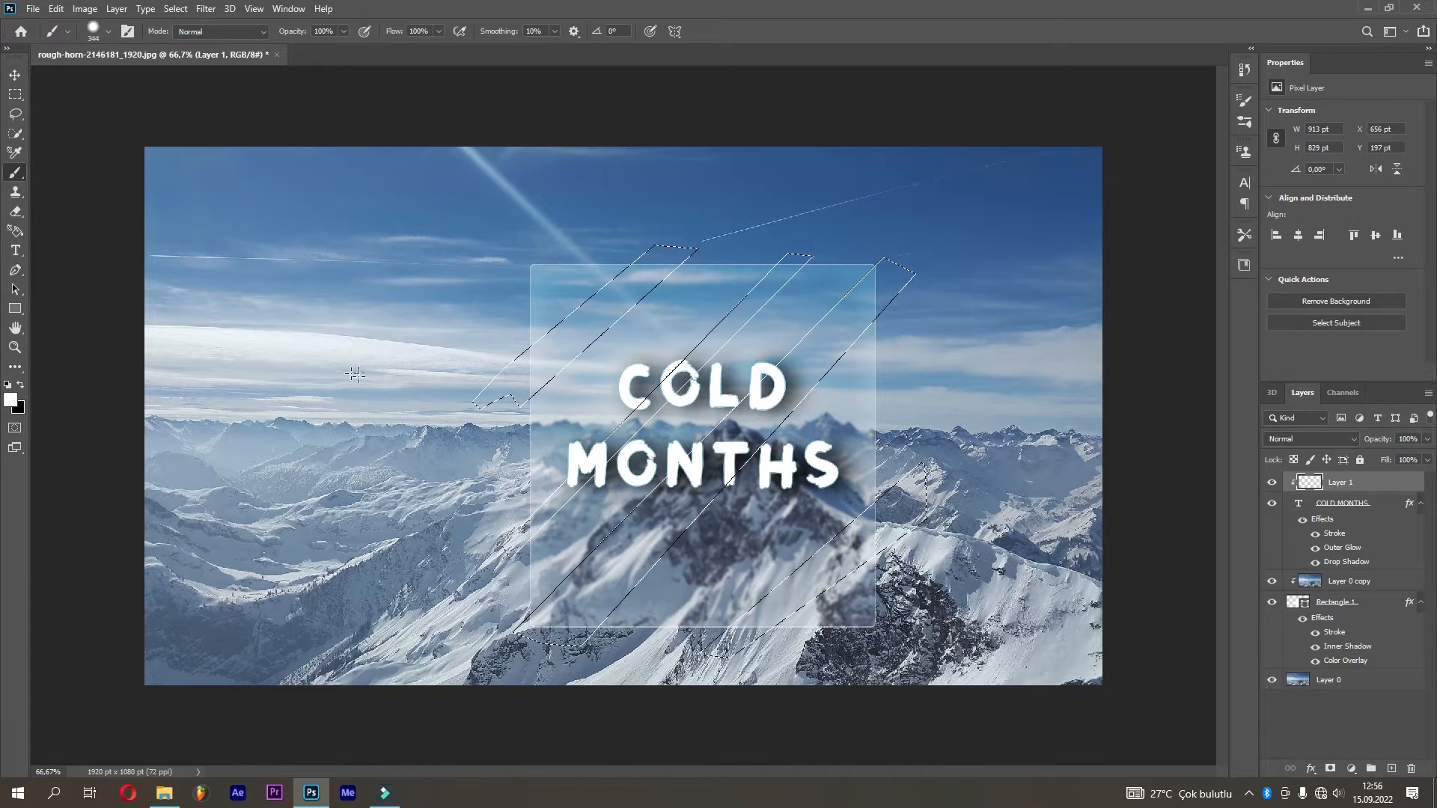
left_click_drag(574, 395, 600, 388, "alt")
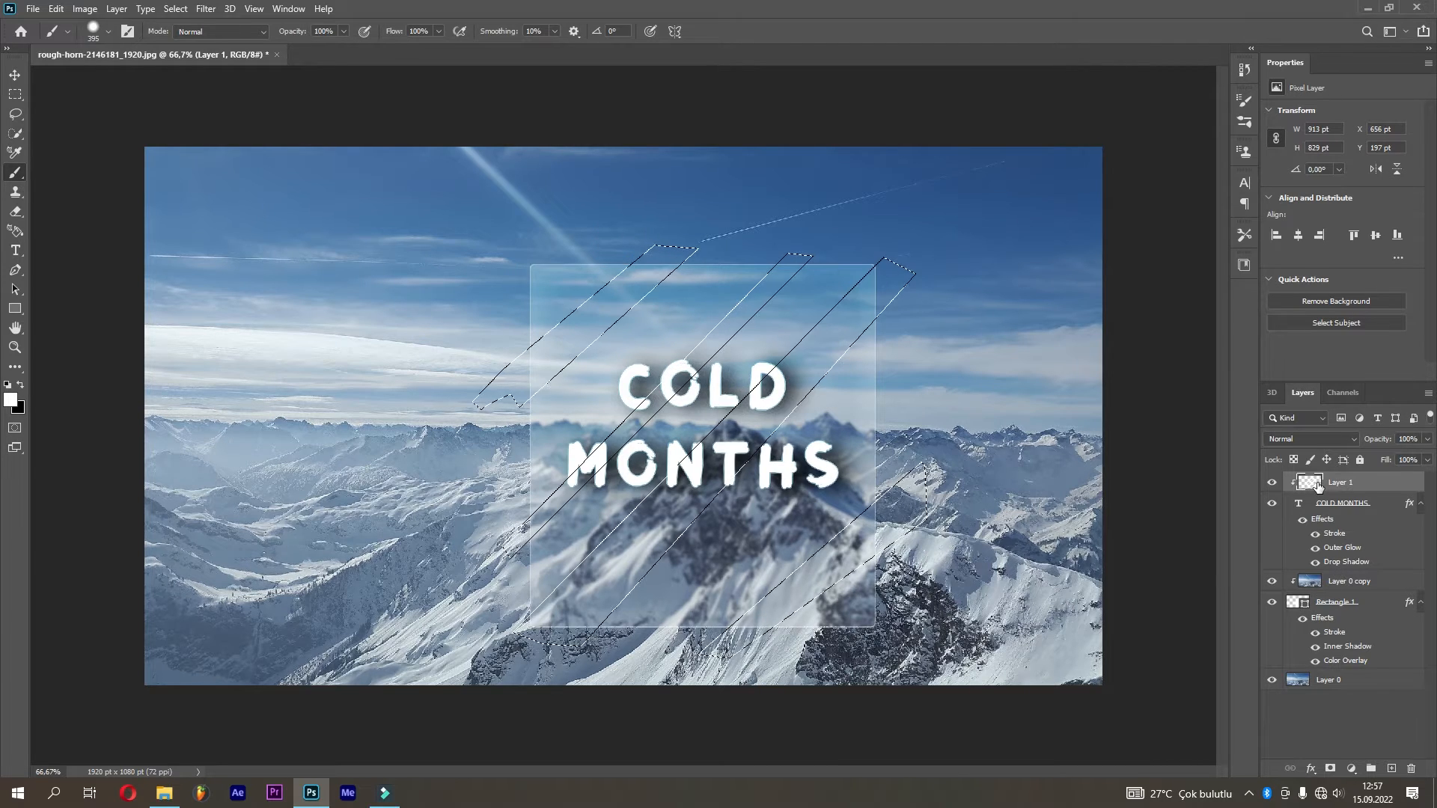
Move the strip layer below the COLD MONTHS text and clip it to the glass rectangle.
left_click_drag(1322, 502, 1336, 562)
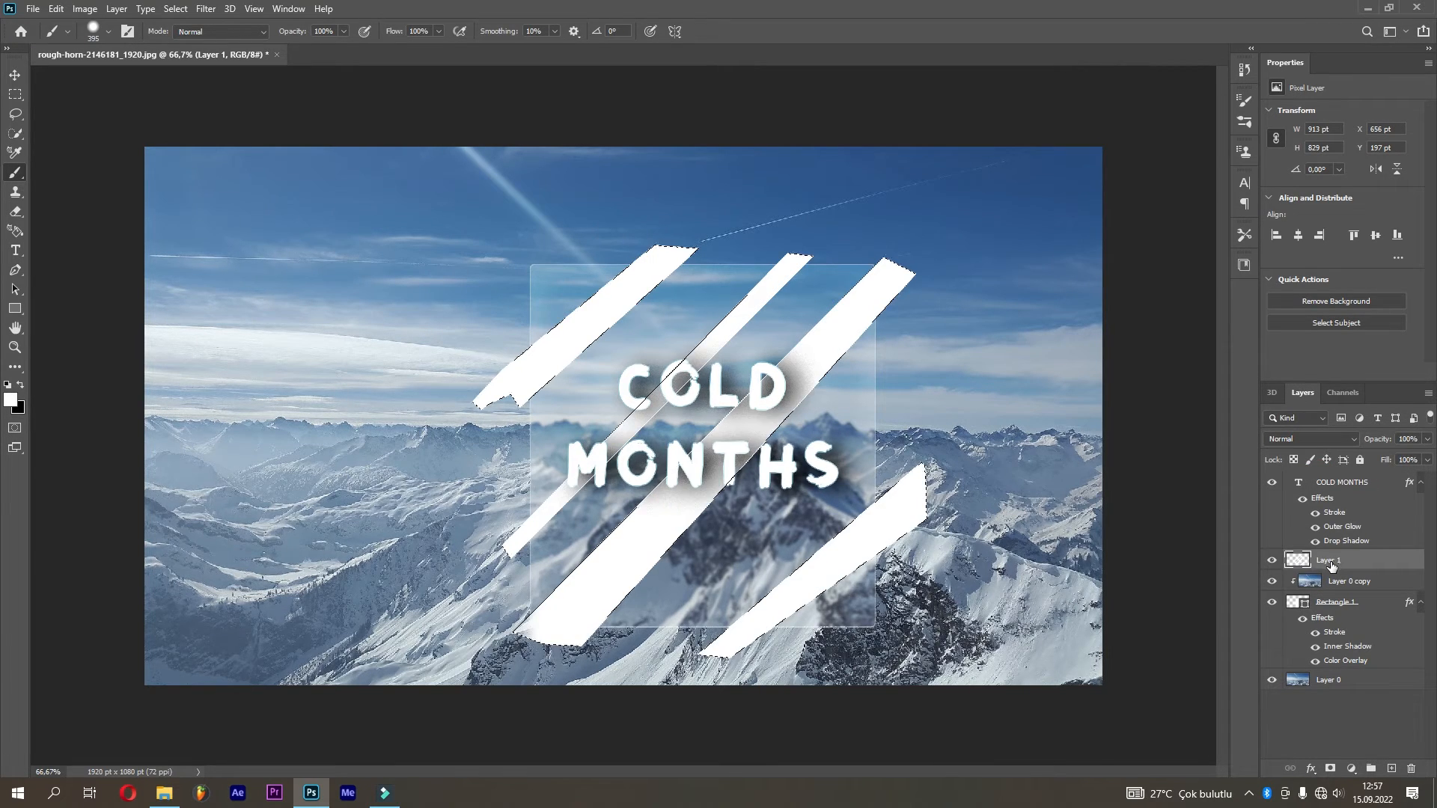
right_click(1354, 557)
left_click(1239, 432)
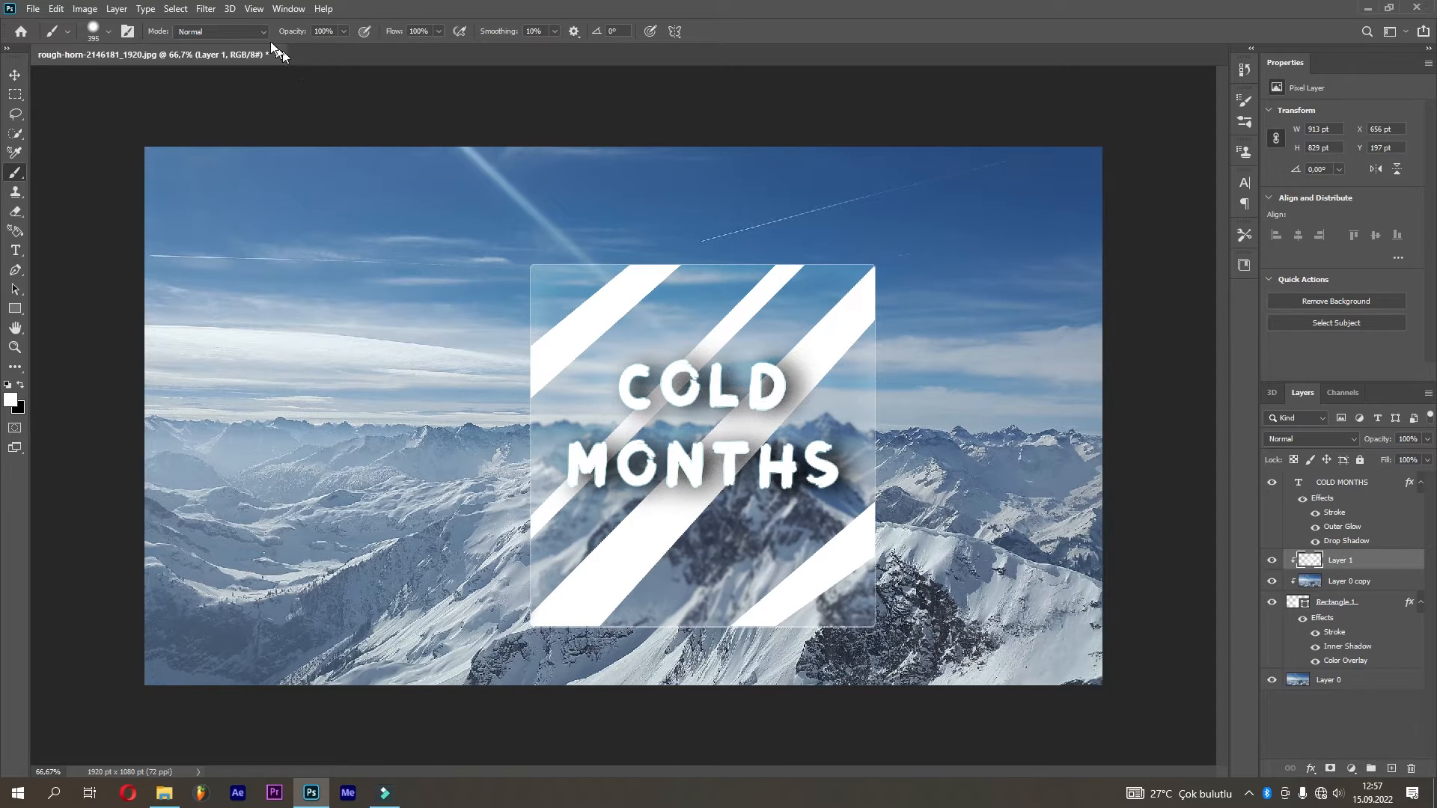
Apply a Gaussian Blur with a radius of 18 pixels to the white strip layer.
left_click(210, 10)
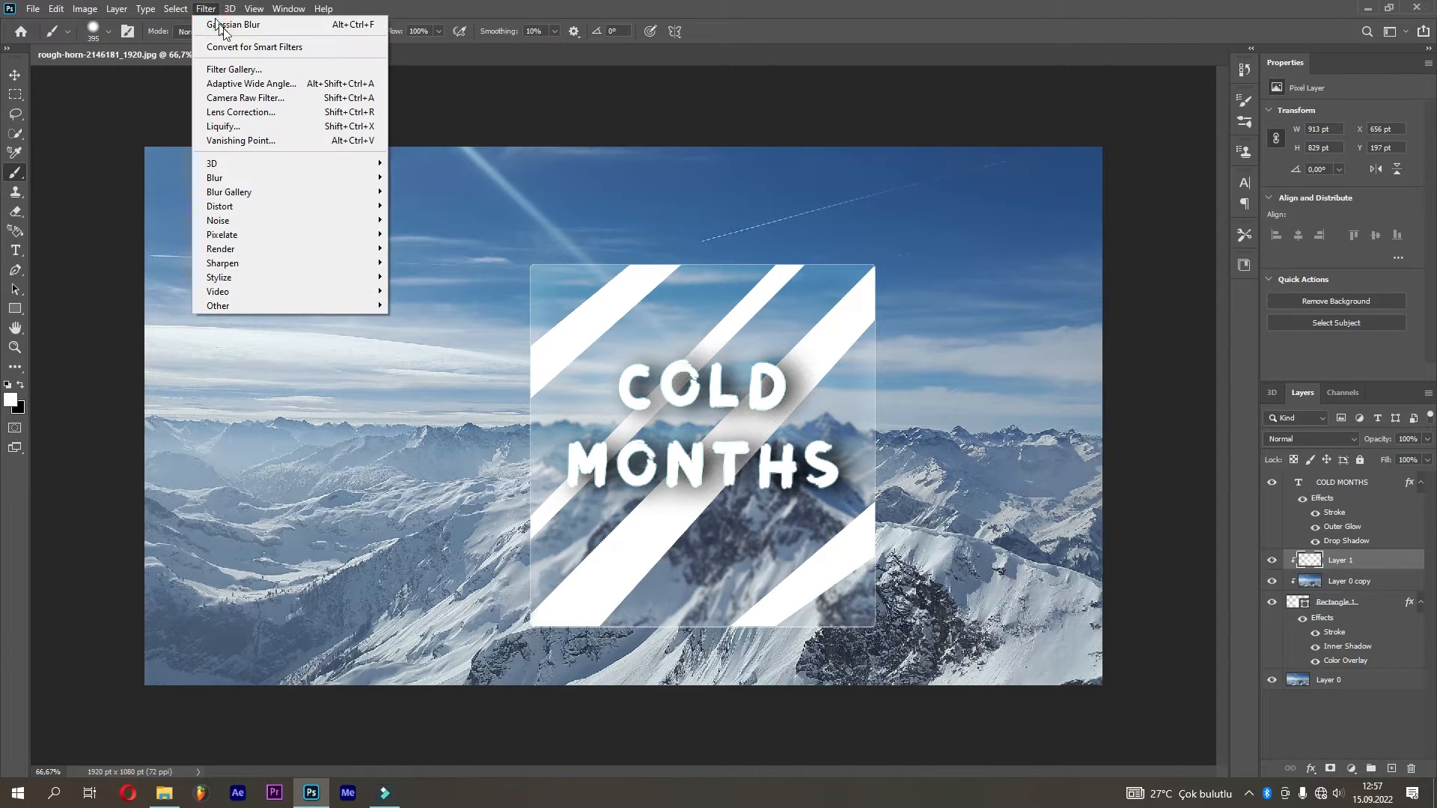
left_click(289, 178)
left_click(423, 234)
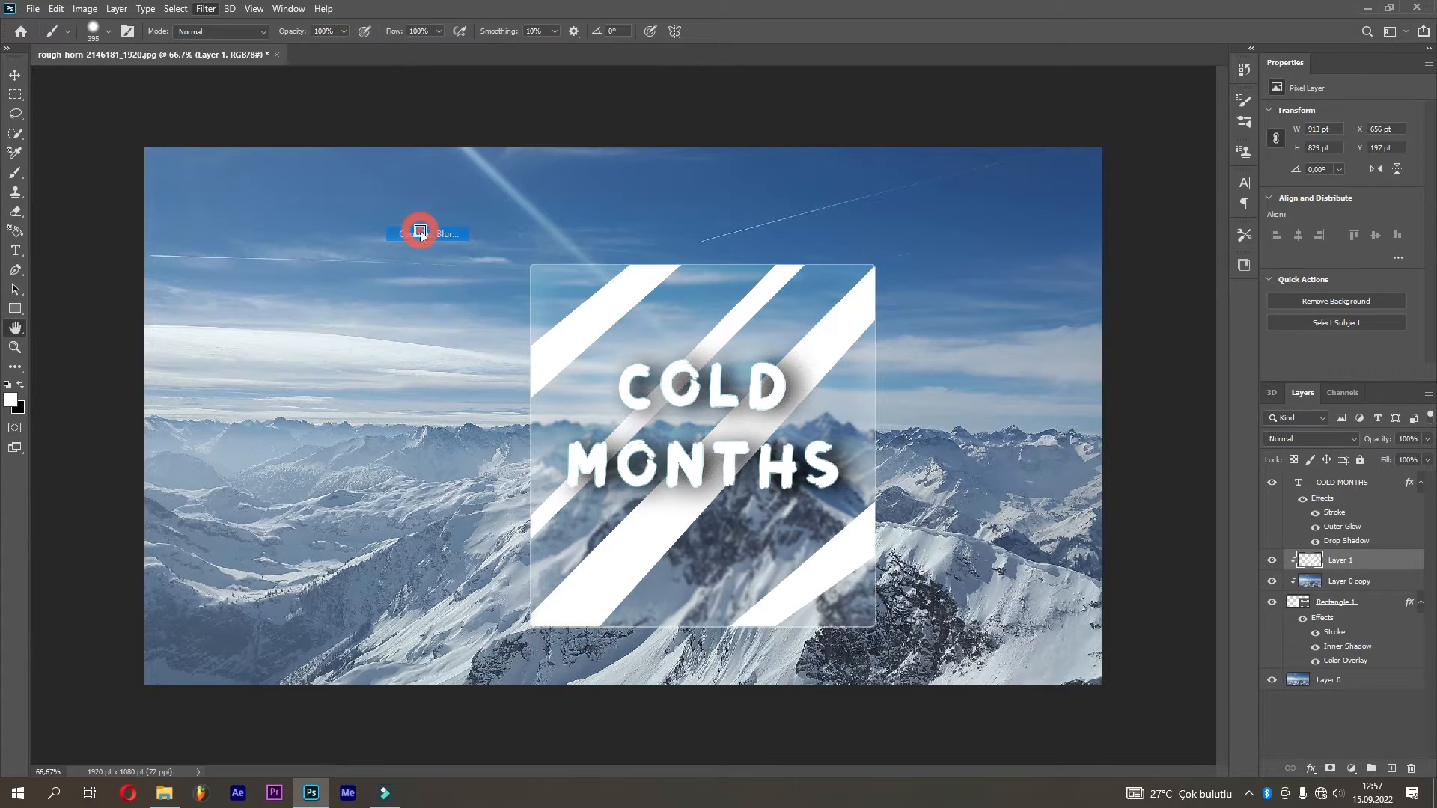
left_click_drag(988, 272, 1068, 273)
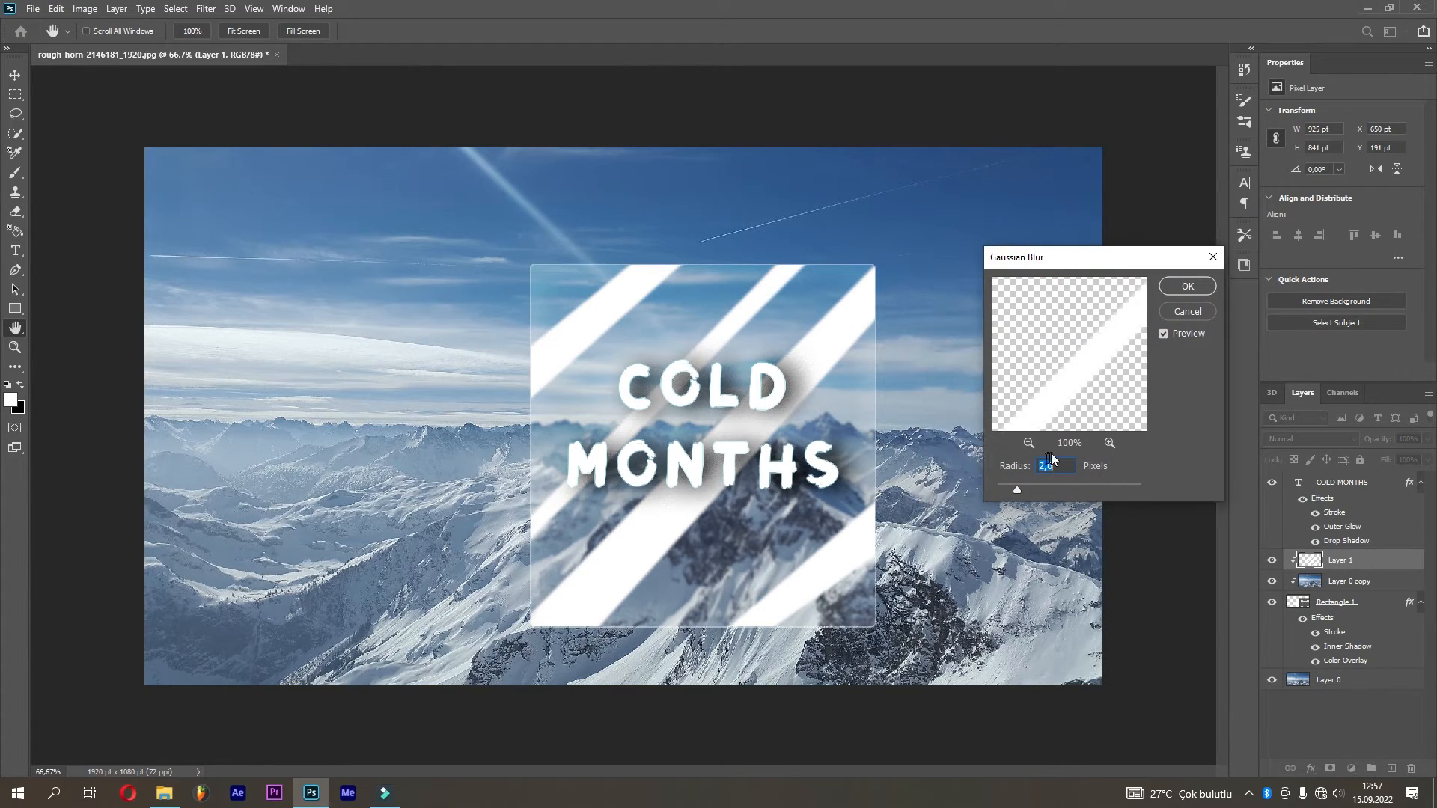
mouse_move(1033, 484)
left_mouse_down()
mouse_move(1086, 484)
mouse_move(1061, 488)
left_mouse_up()
left_click(1184, 296)
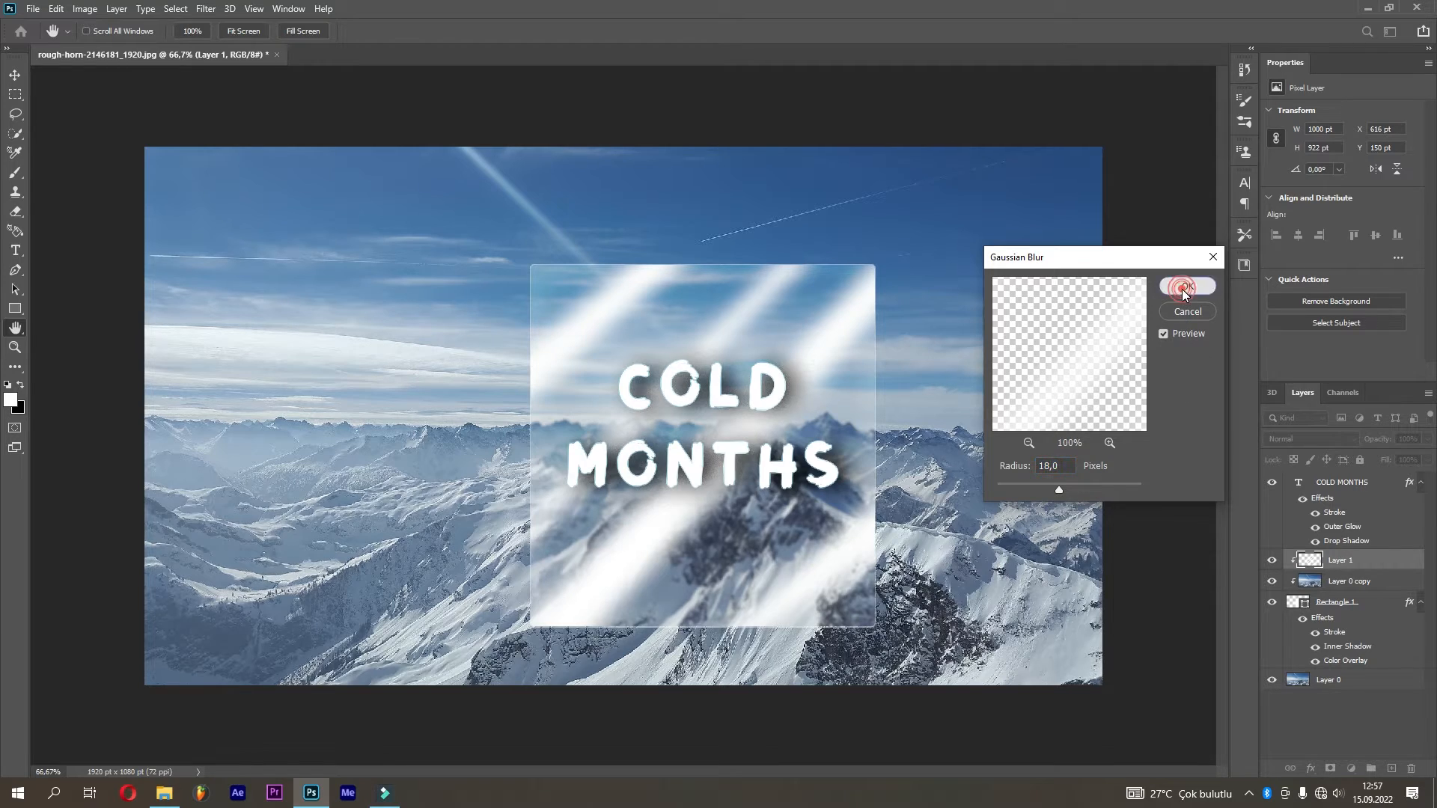
Set the blurred strip layer's blend mode to Soft Light.
left_click(1306, 440)
left_click(1302, 430)
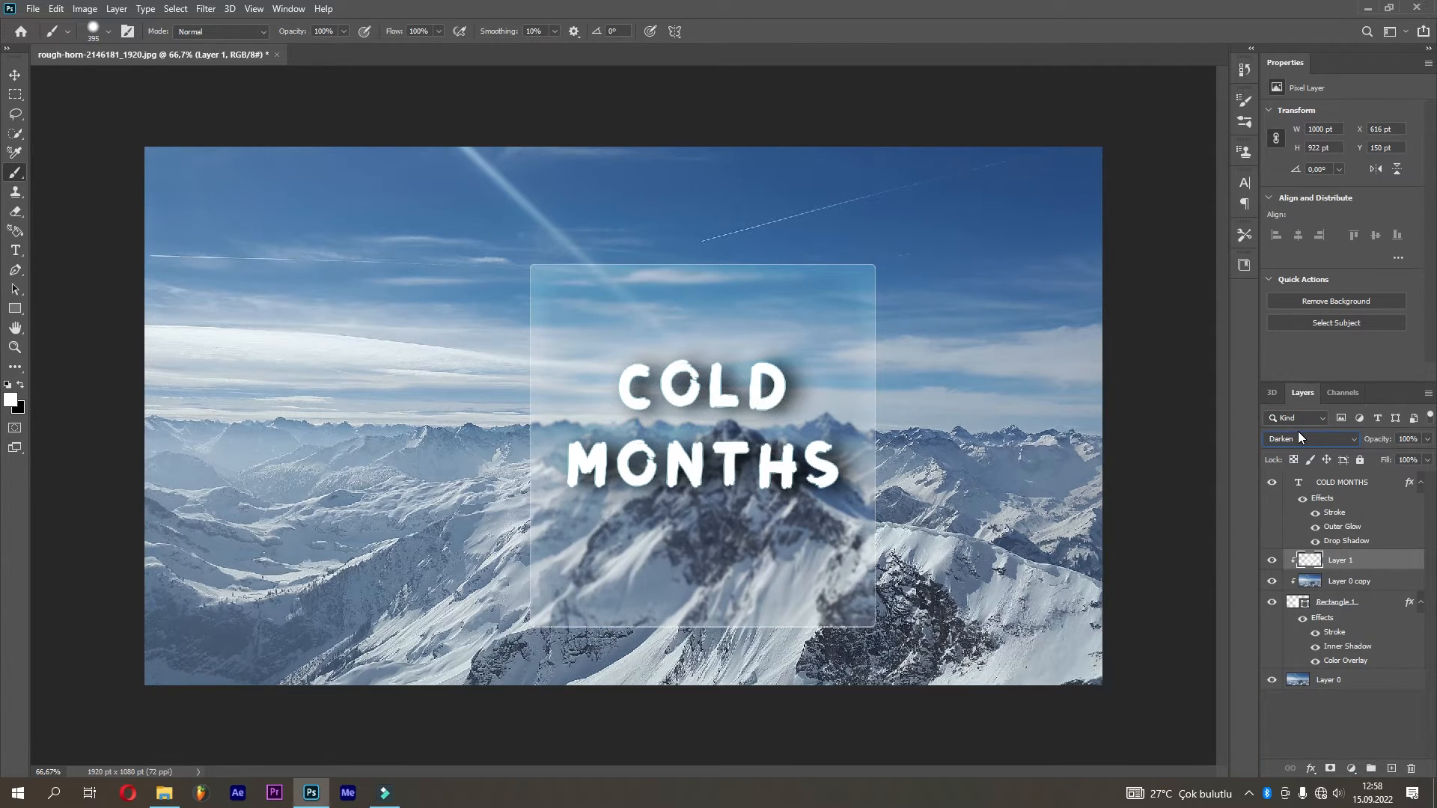
scroll(1299, 434, "down", 2)
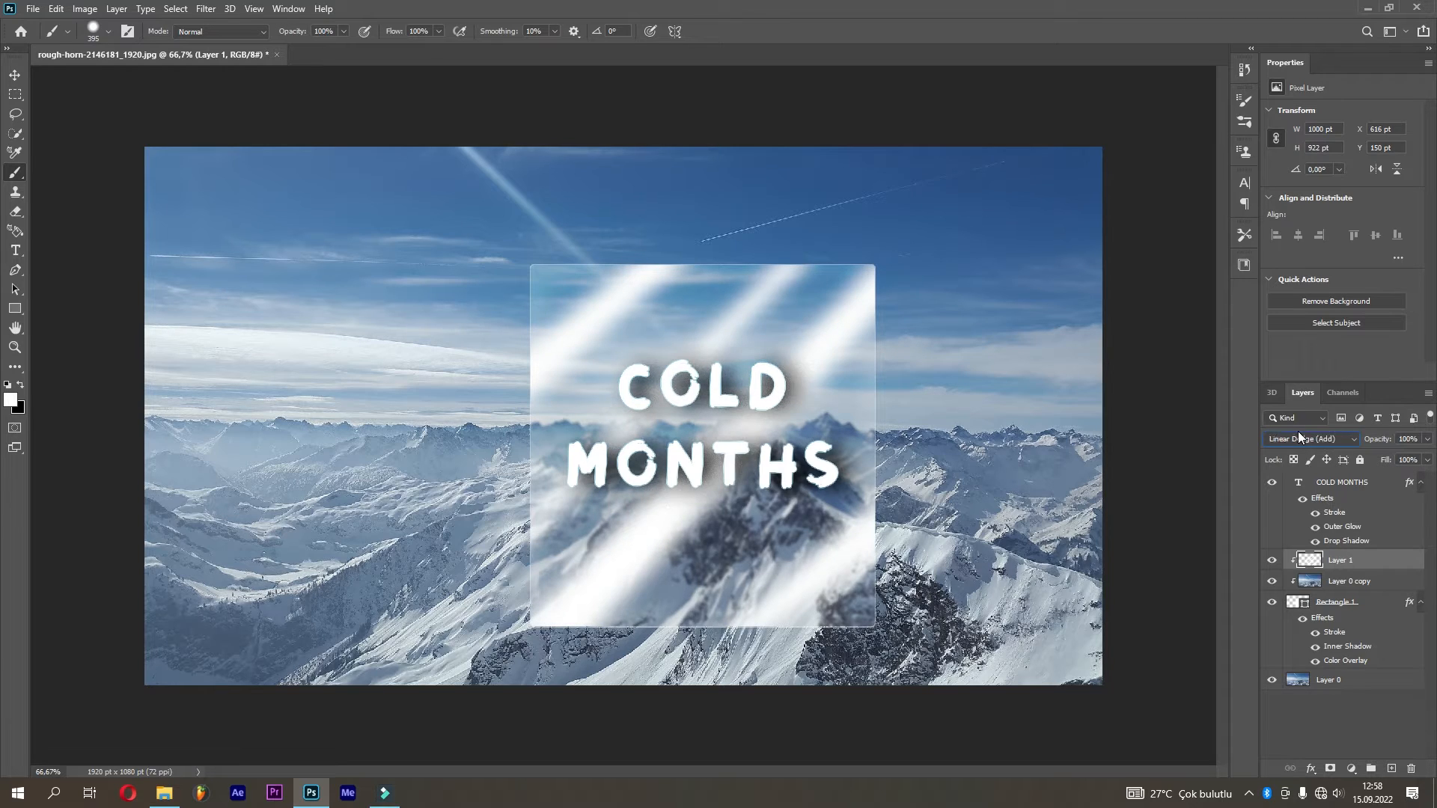
scroll(1298, 433, "down", 1)
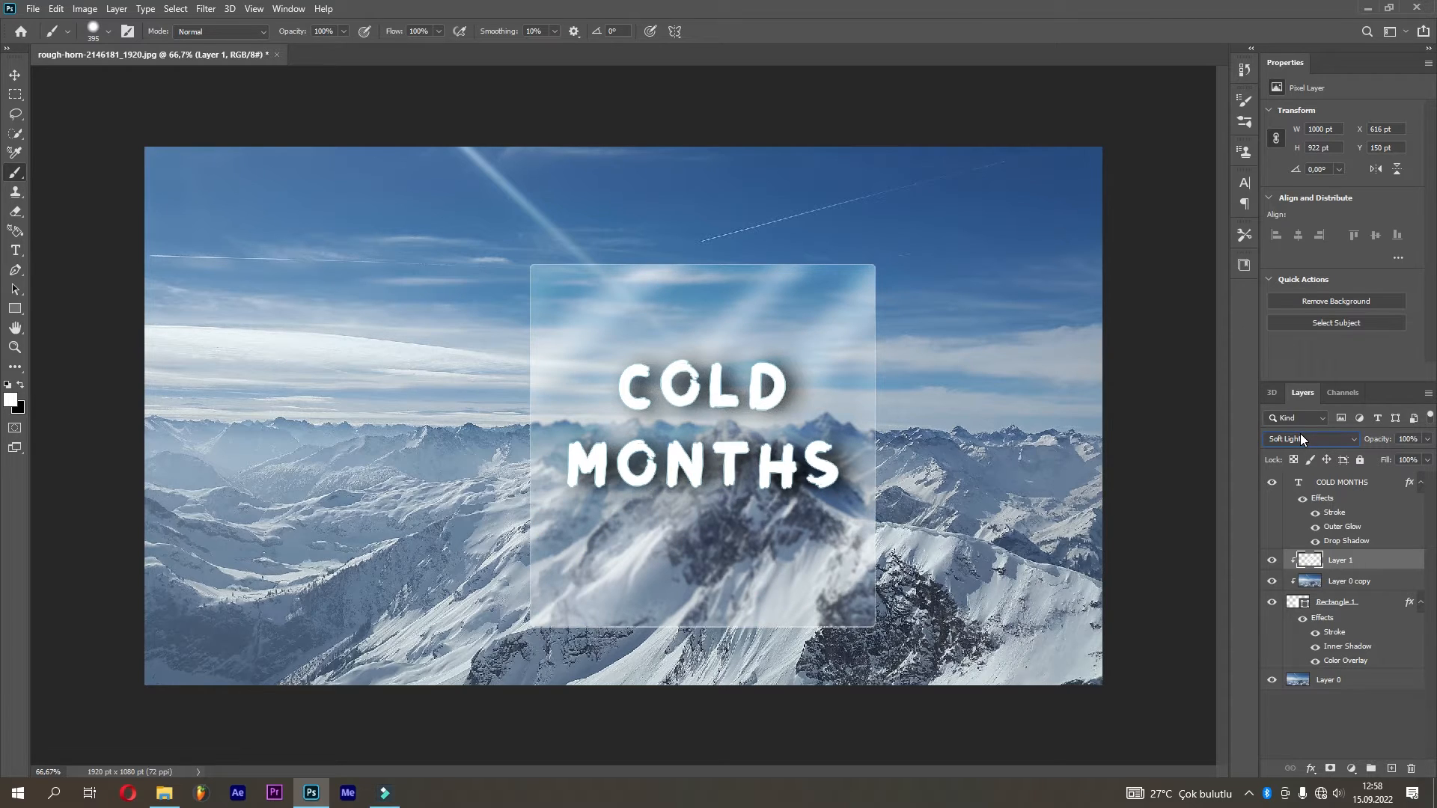
scroll(1300, 439, "down", 1)
Lower the strip layer's opacity to 74% and compare the glass with the strips hidden and shown.
left_click(1270, 561)
left_click(1271, 562)
left_click_drag(1369, 442, 1365, 441)
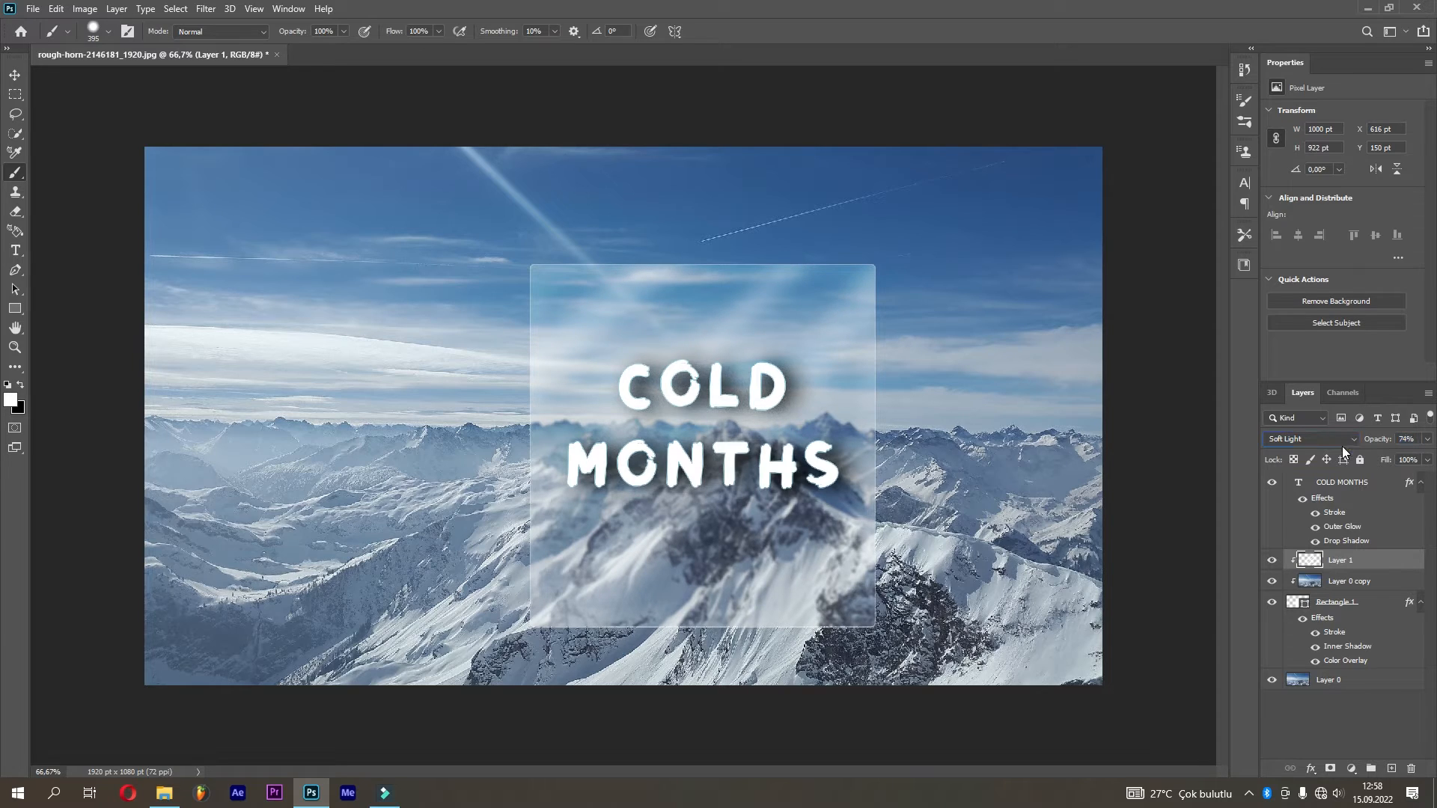
left_click(1271, 562)
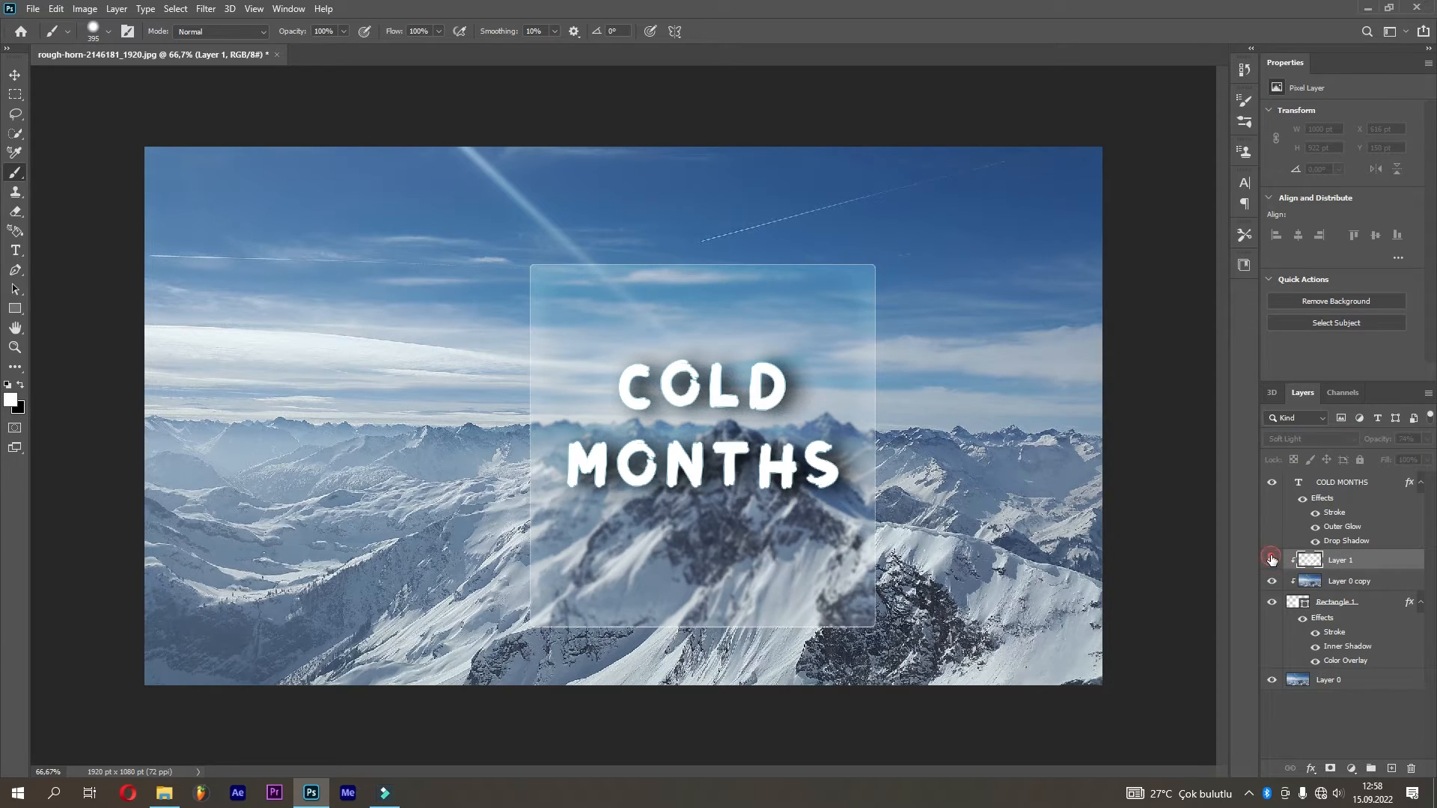
left_click(1271, 562)
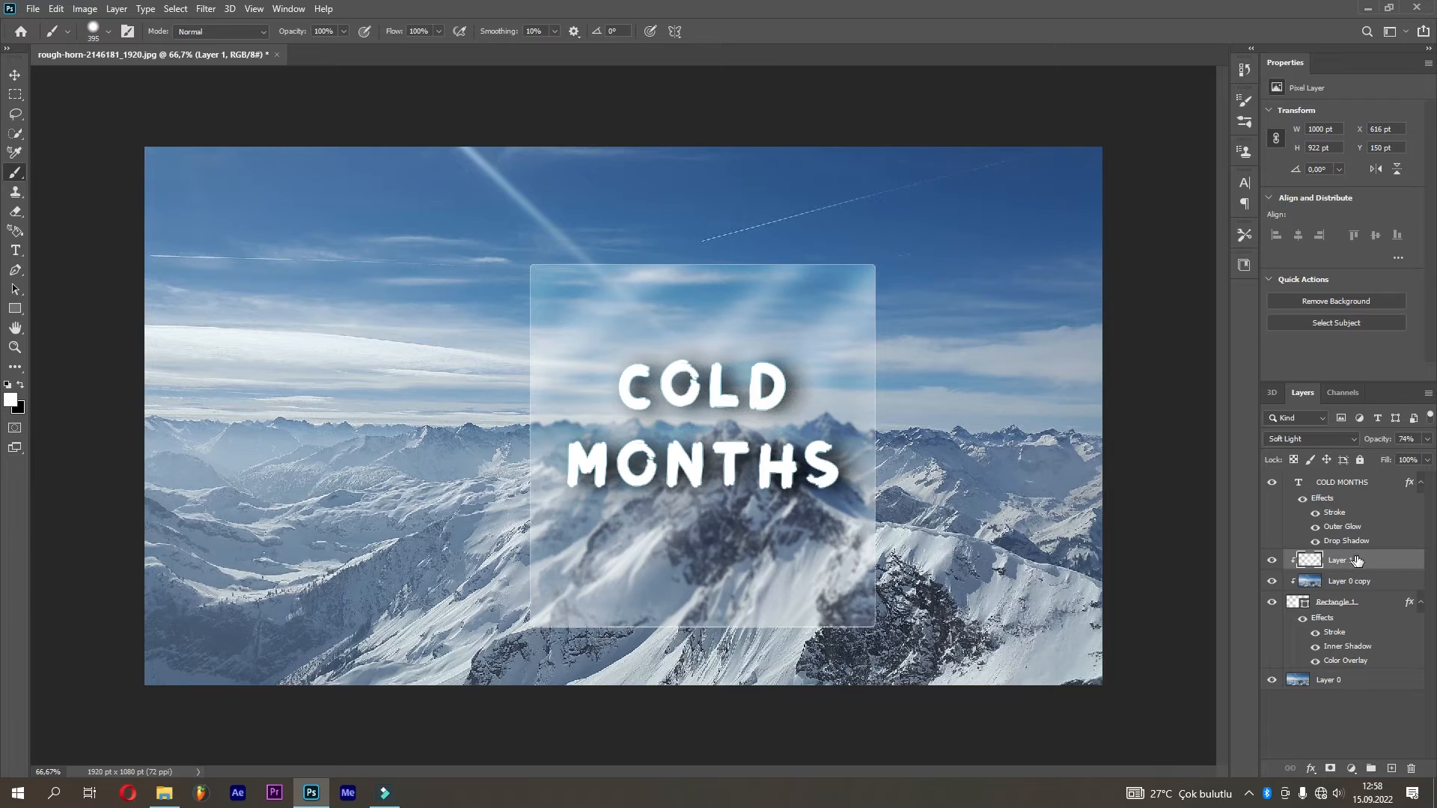
Try to move the glass rectangle, COLD MONTHS text and light strips together over the photo with Free Transform.
left_click(1340, 605)
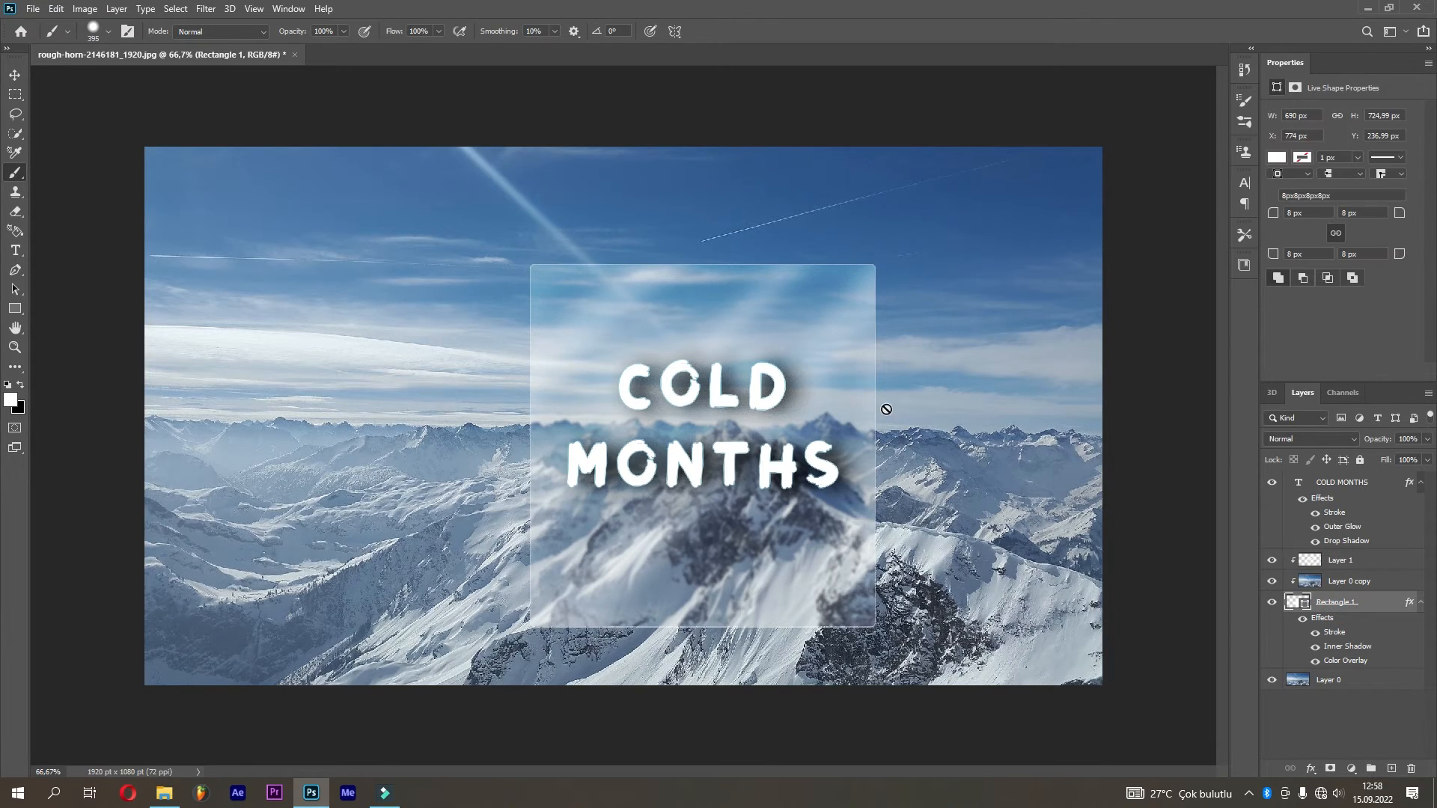
left_click(1342, 484)
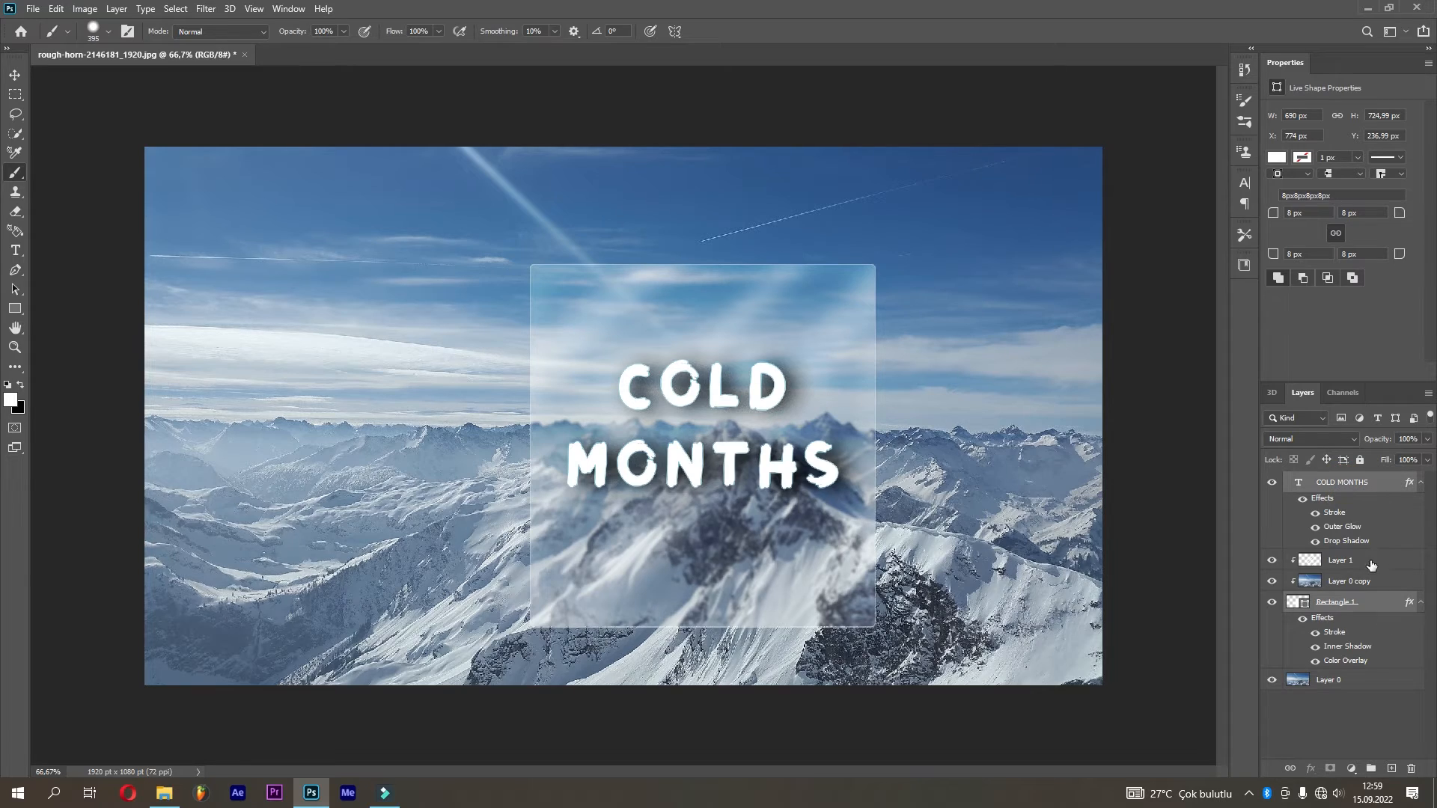
left_click(1370, 563)
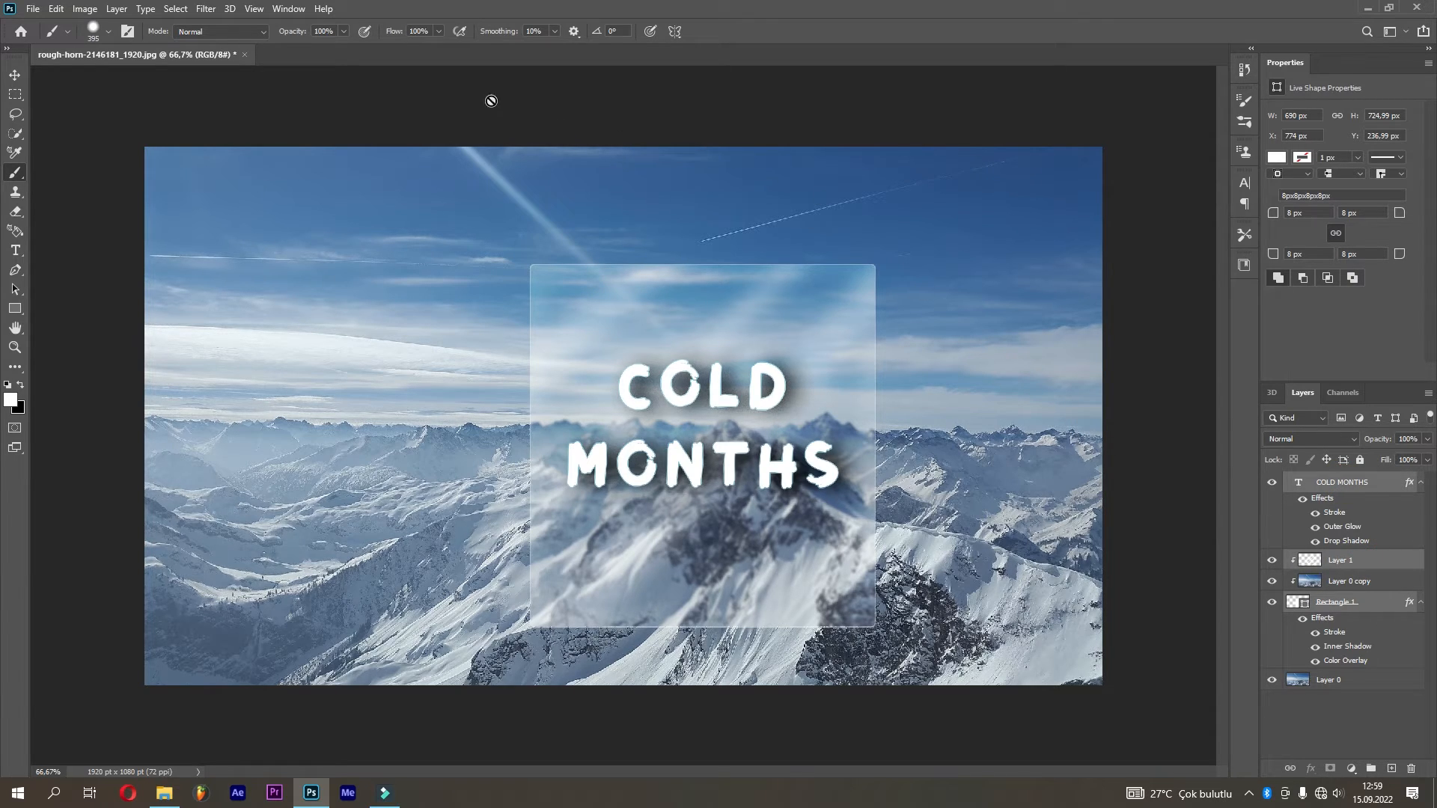
left_click(56, 10)
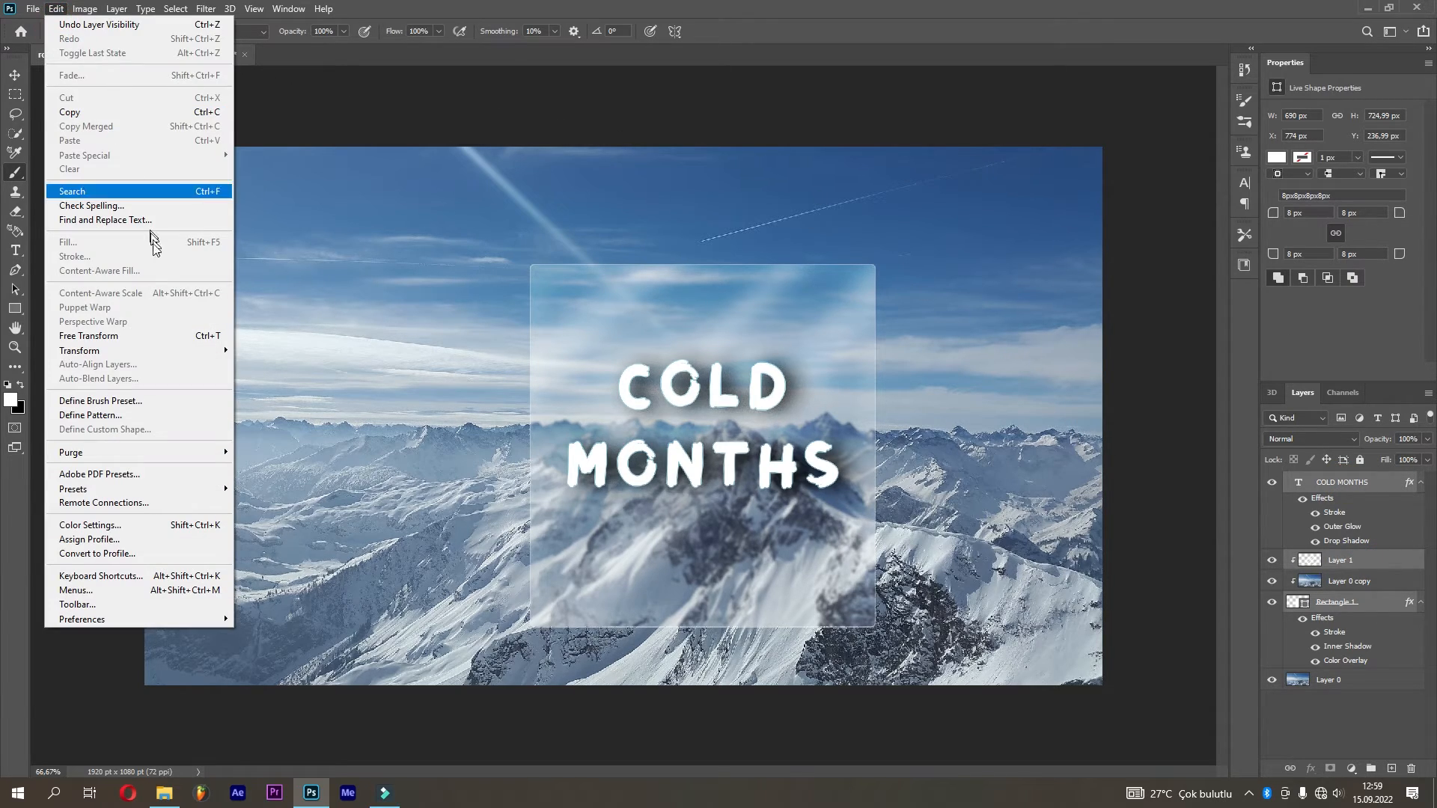
left_click(157, 334)
left_click_drag(762, 500, 463, 529)
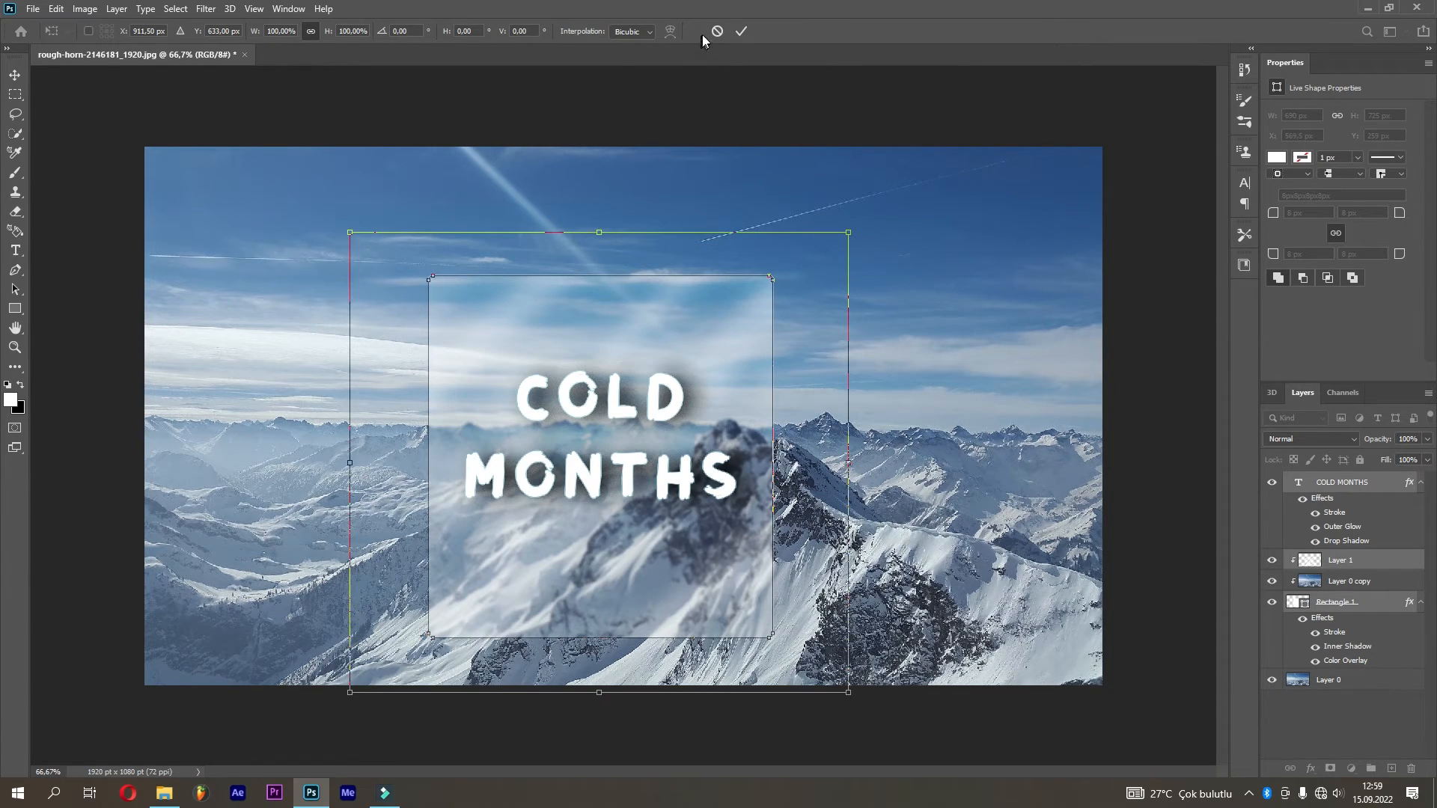
left_click(715, 30)
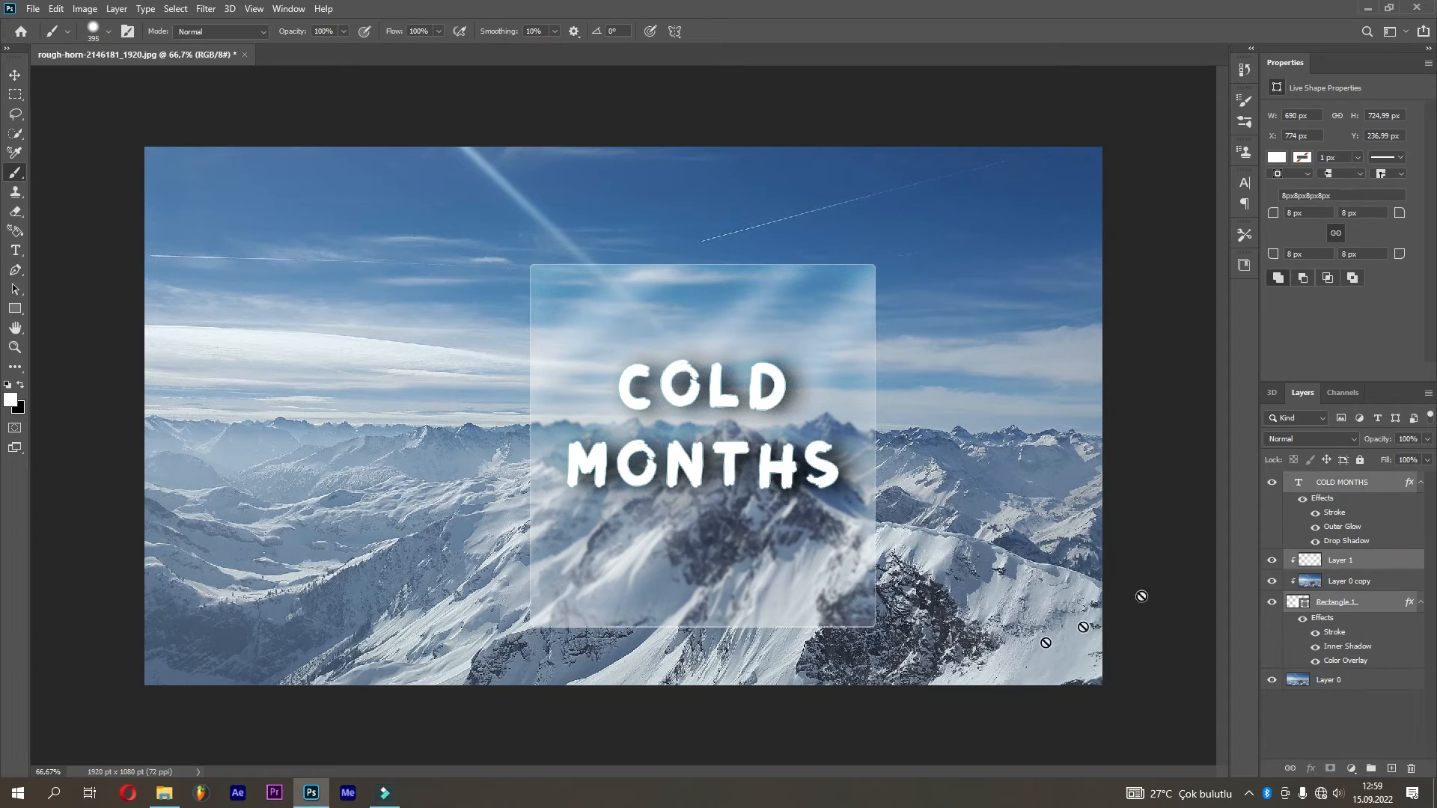
Select only the COLD MONTHS text layer.
left_click(1358, 485)
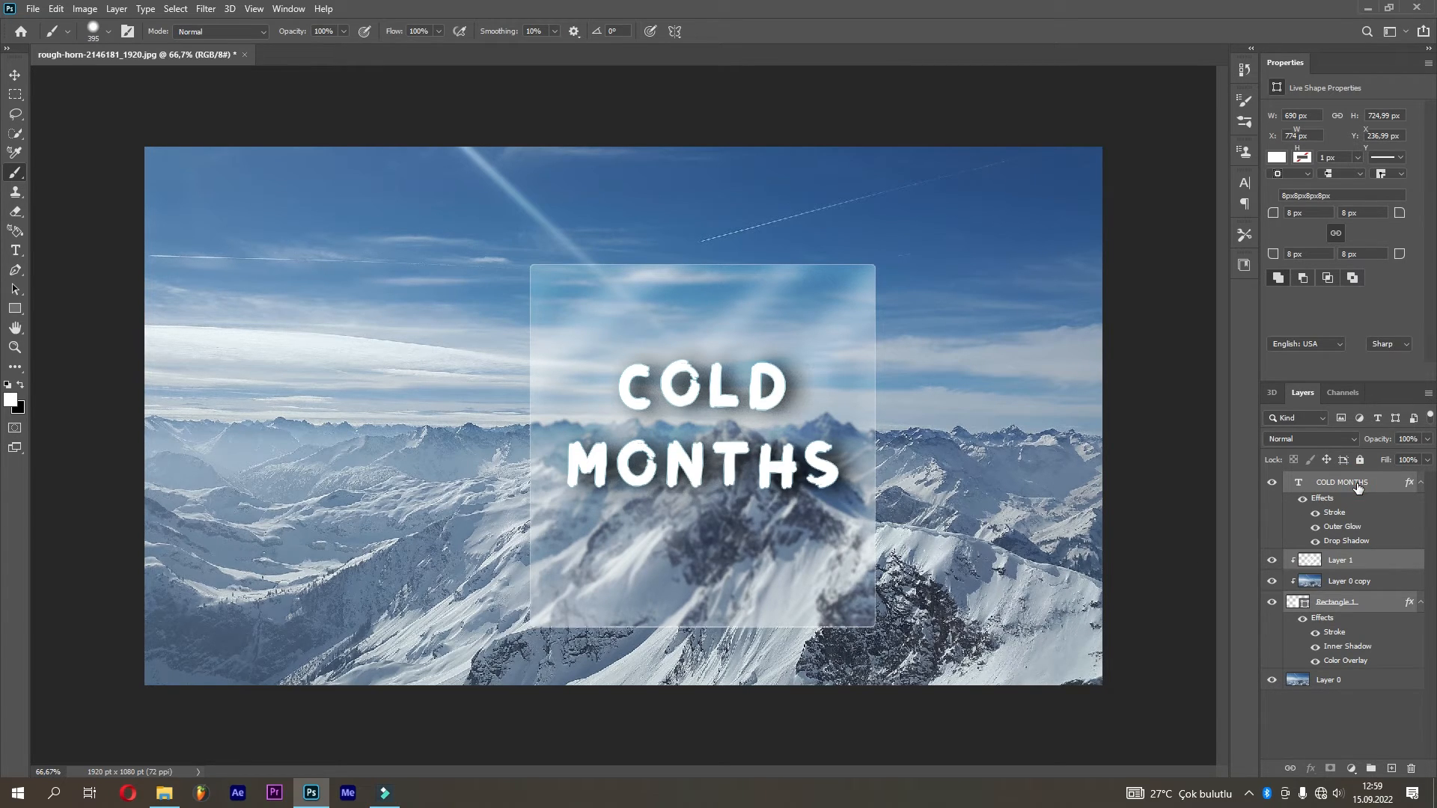